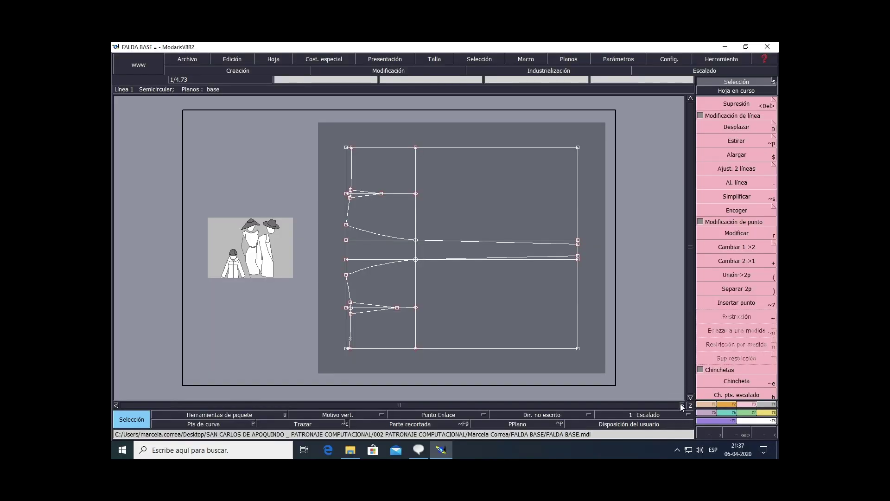
Extract the base pattern's upper skirt half as a piece, joining the hem, both areas beside the dart and the narrow side-seam strip
click(681, 404)
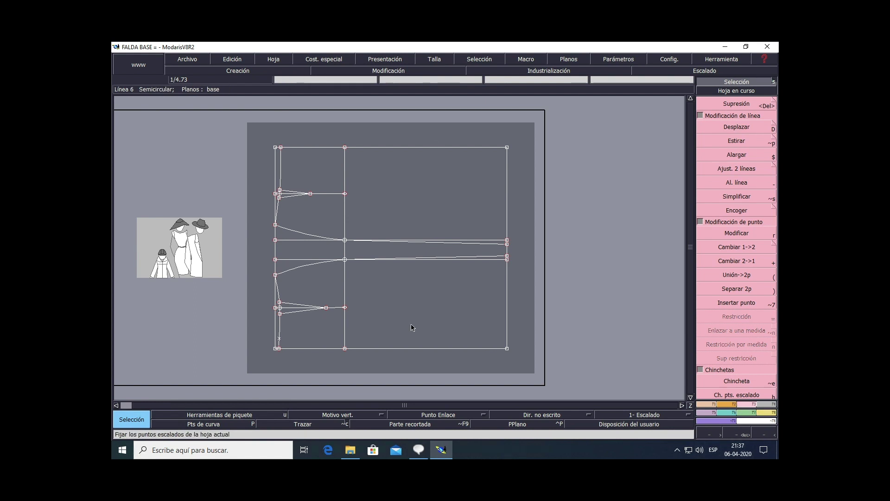
scroll(444, 310, down, 1)
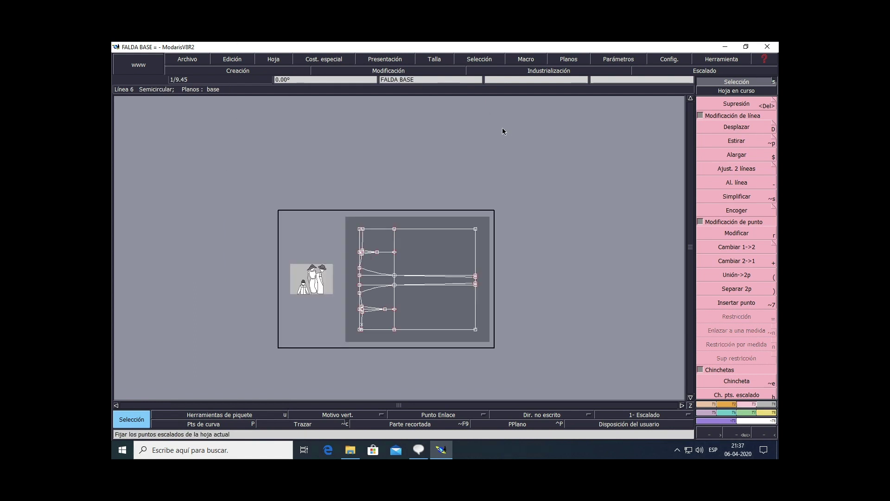
click(764, 405)
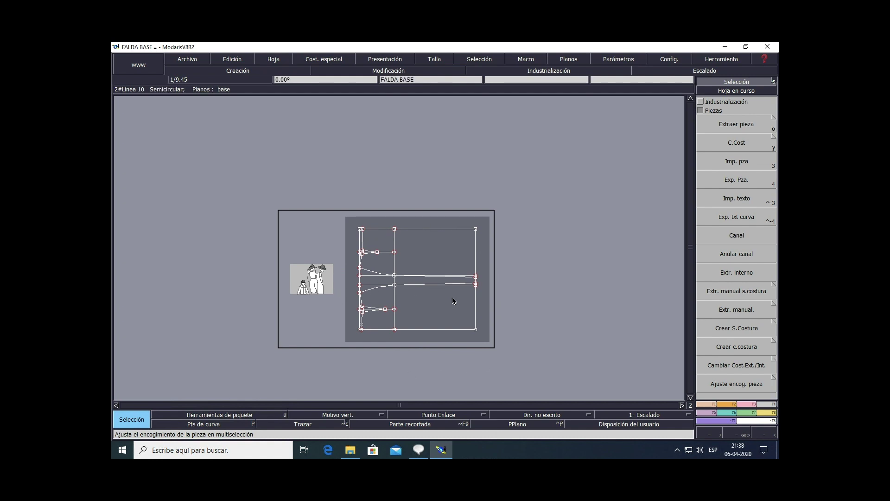
scroll(452, 297, up, 1)
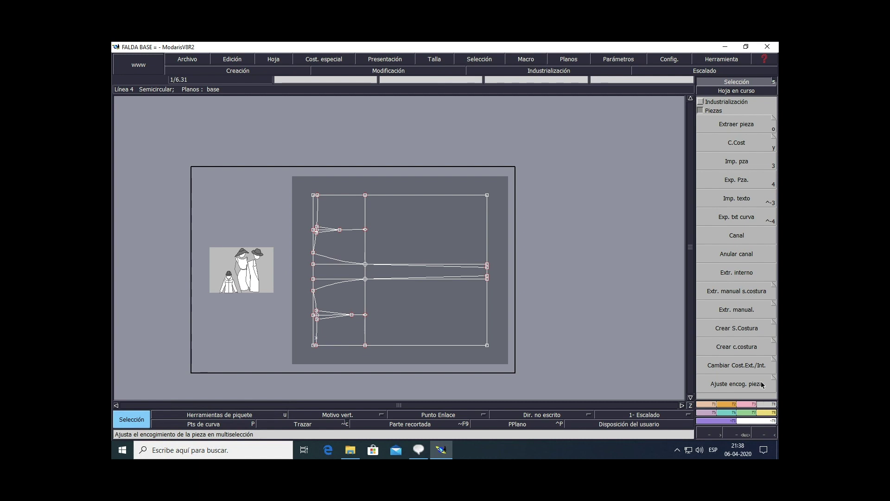
click(713, 111)
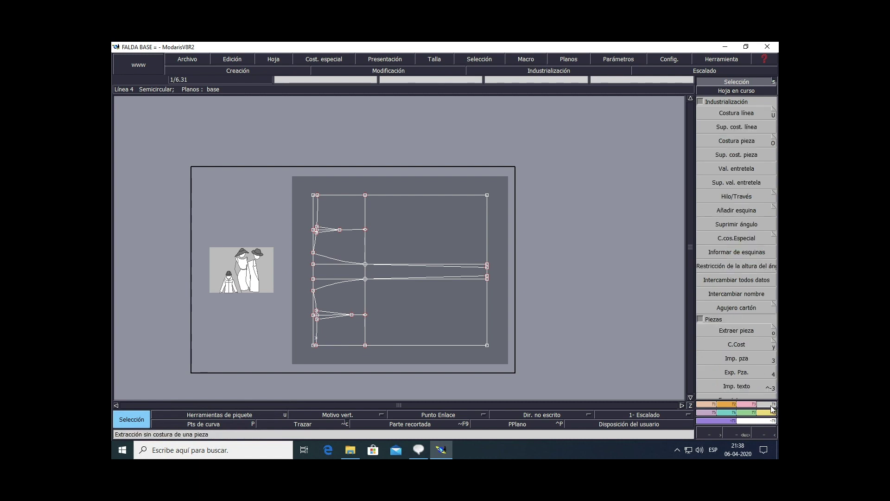
click(725, 330)
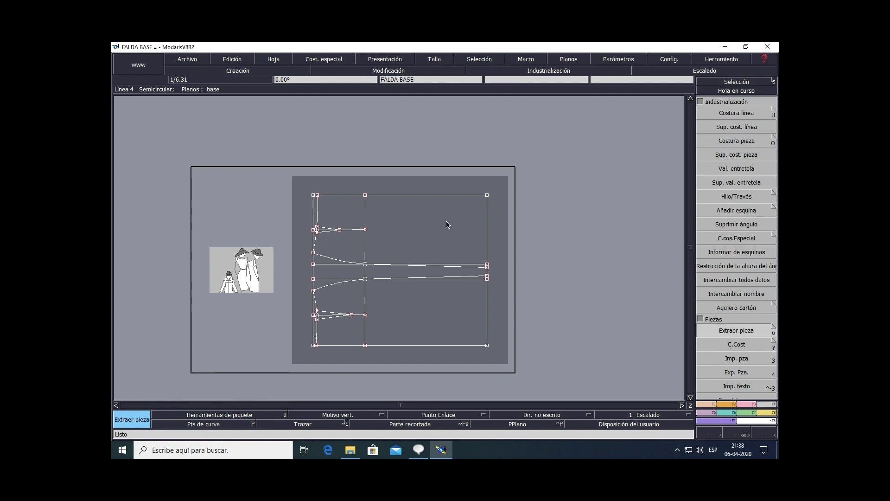
click(401, 211)
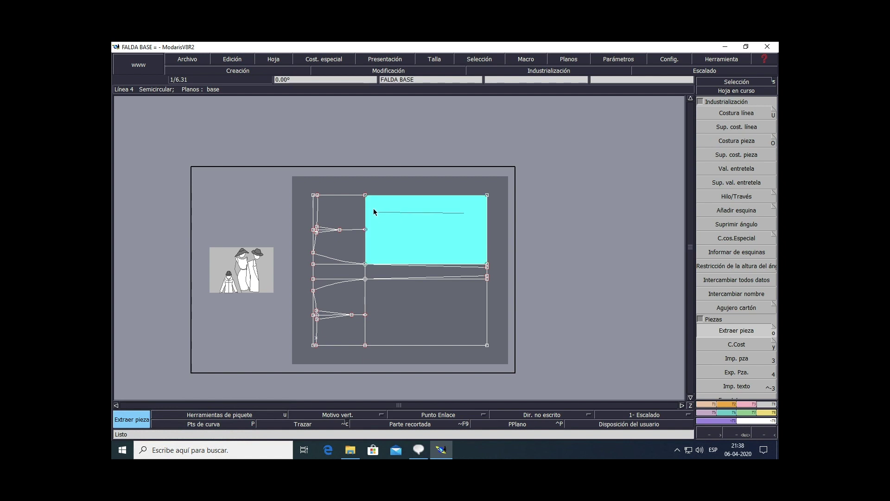
click(355, 211)
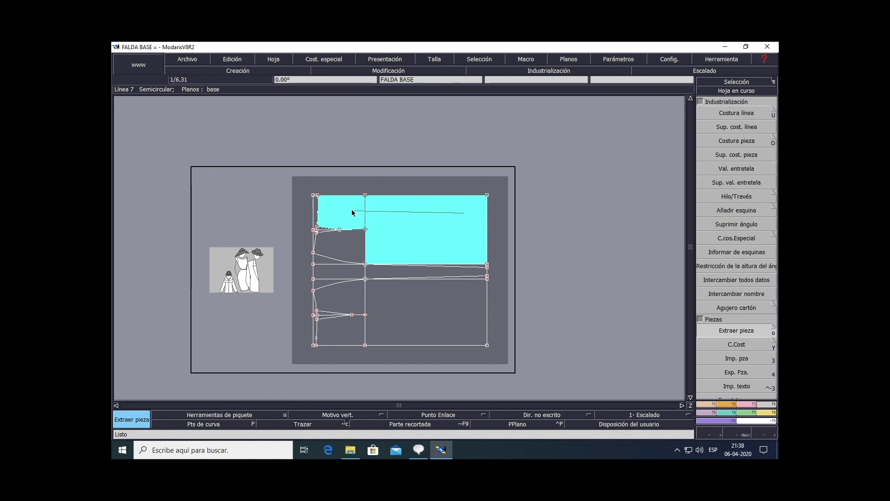
click(351, 252)
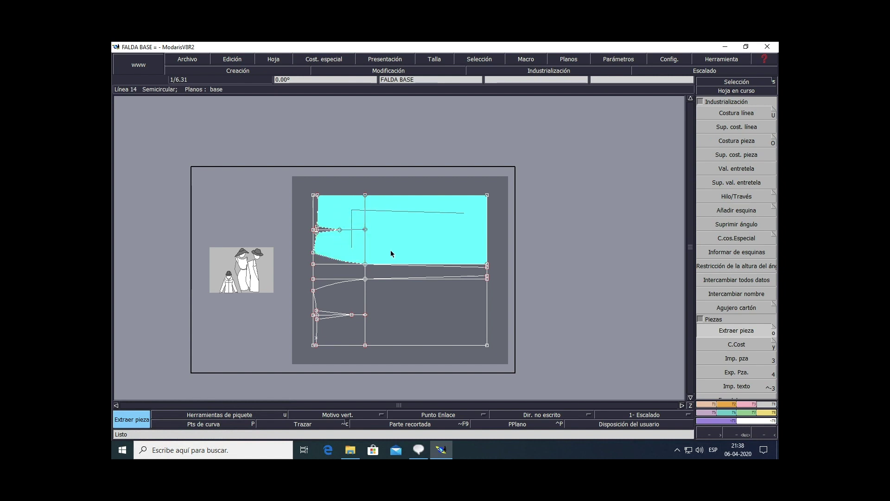
click(483, 269)
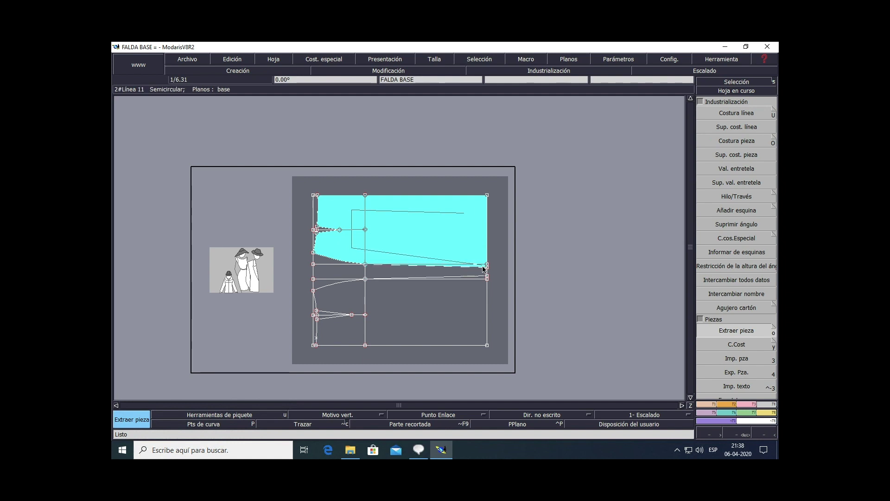
click(482, 268)
click(483, 269)
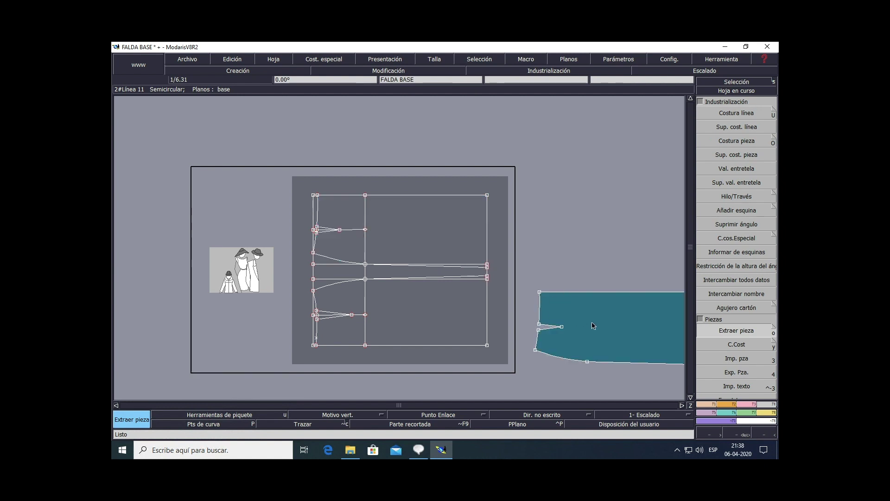
Extract the base pattern's lower skirt half as a second piece, including its side-seam strip, and arrange all sheets in view
click(683, 407)
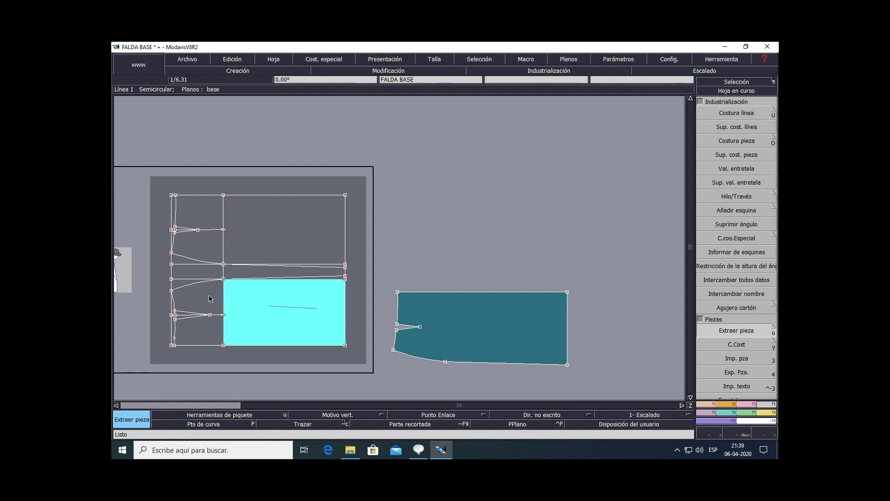
click(216, 331)
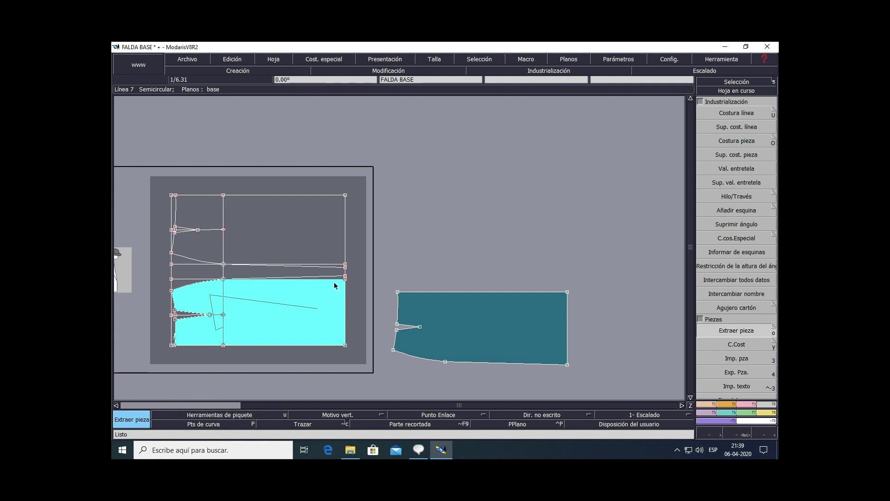
click(340, 279)
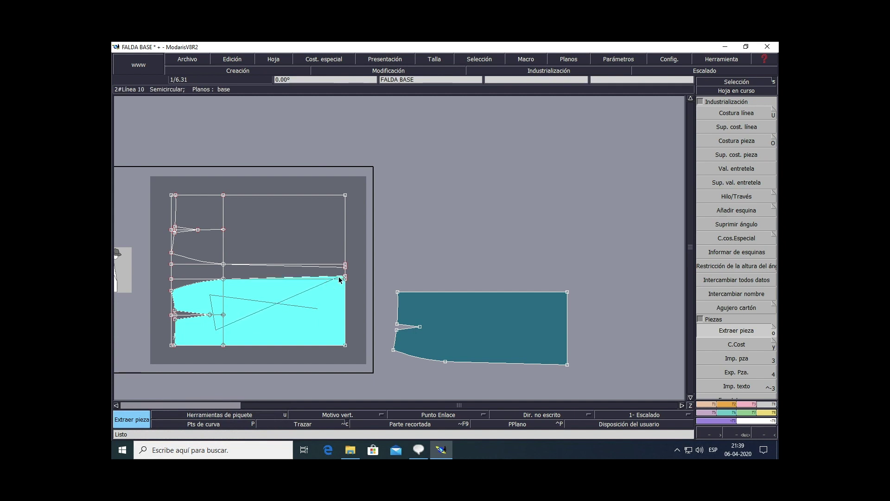
click(342, 280)
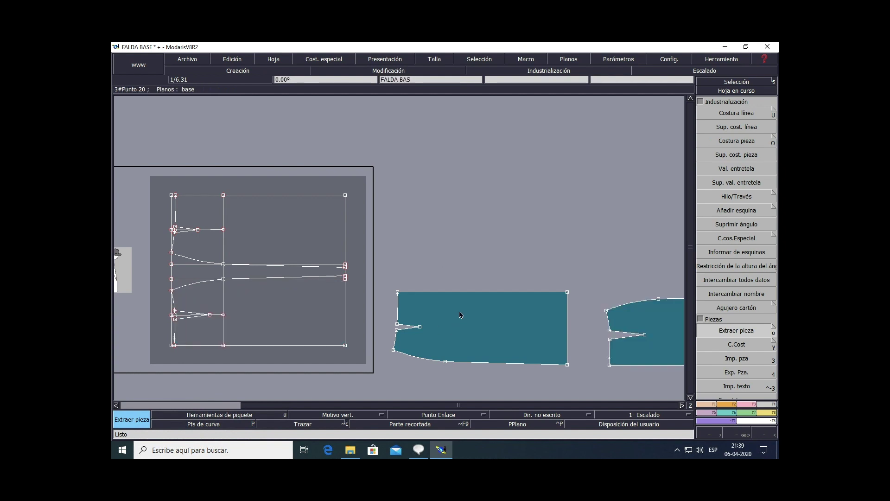
key(j)
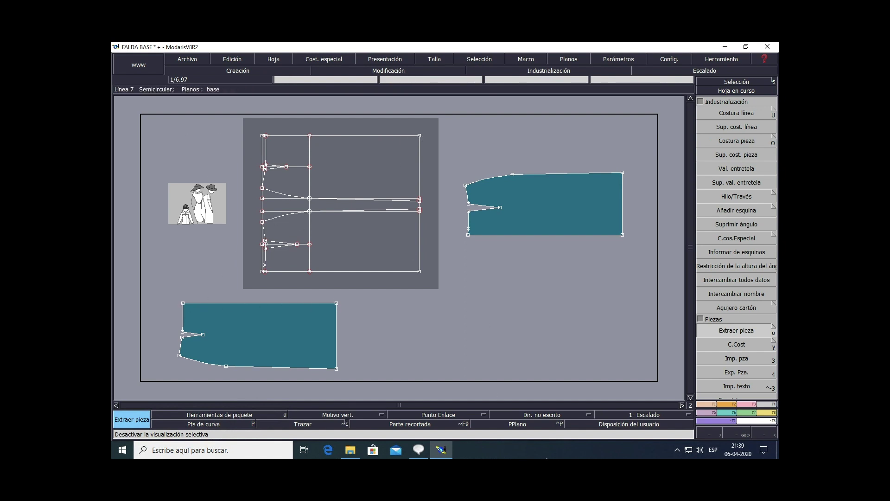
Switch to PowerPoint, read the Herramienta Orientación slide on rotating a sheet, and return to Modaris
mouse_move(559, 440)
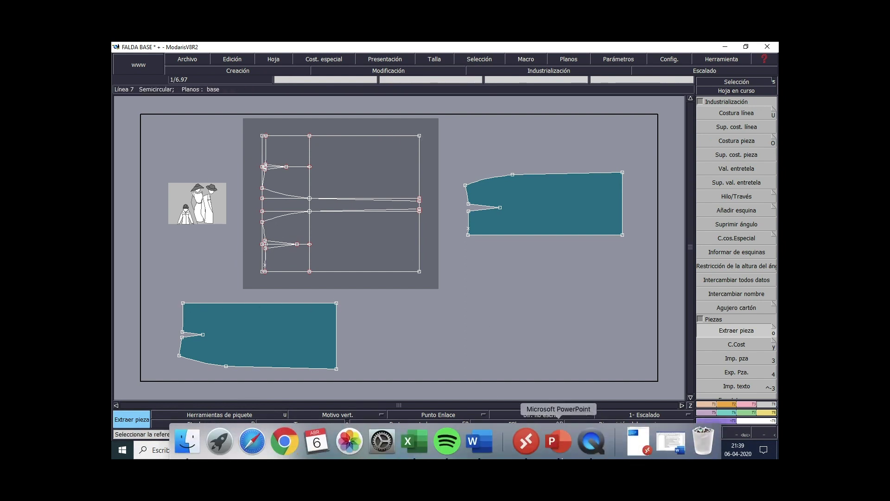
click(558, 441)
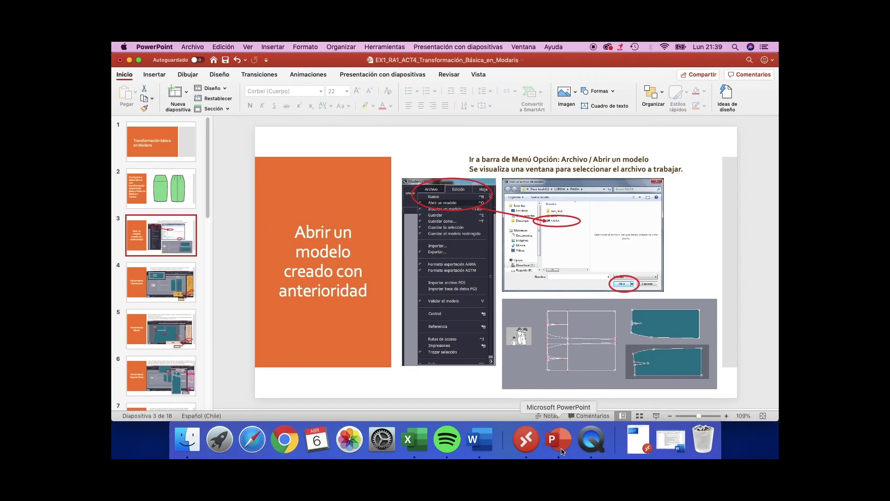
click(181, 284)
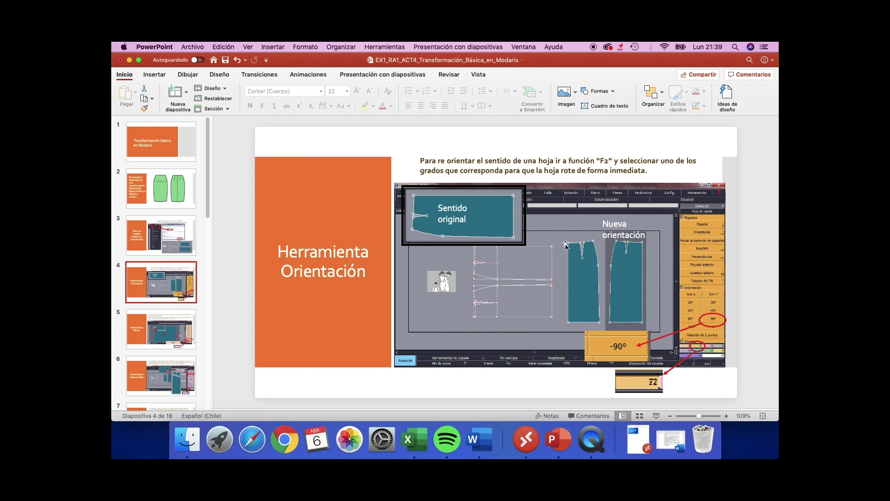
click(525, 440)
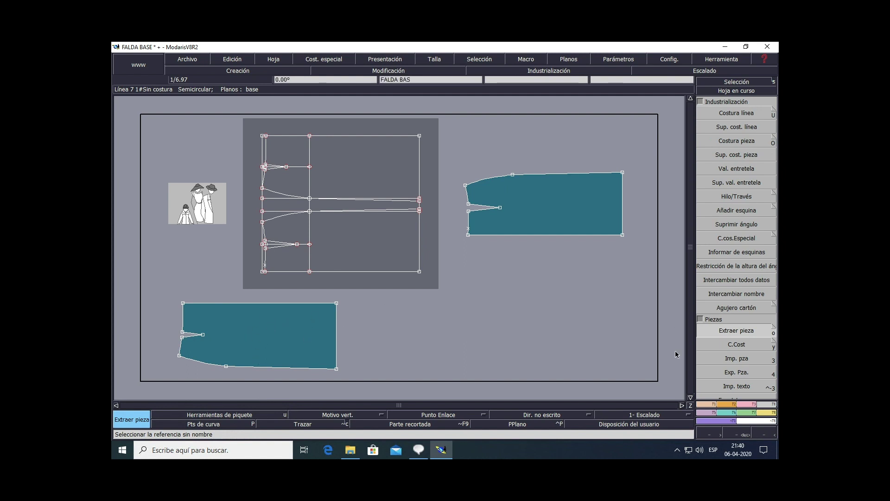
Select the extracted piece with the shorter dart and rotate it with three 90° turns so its waist points up
click(731, 406)
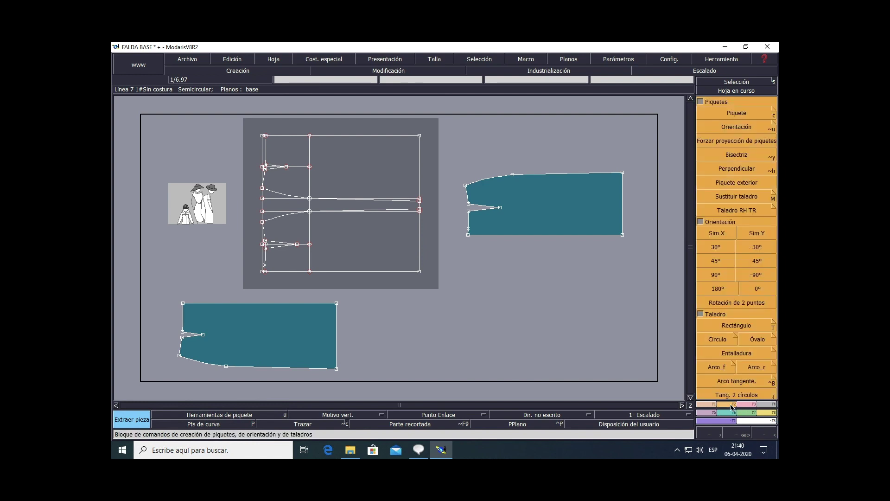
click(720, 279)
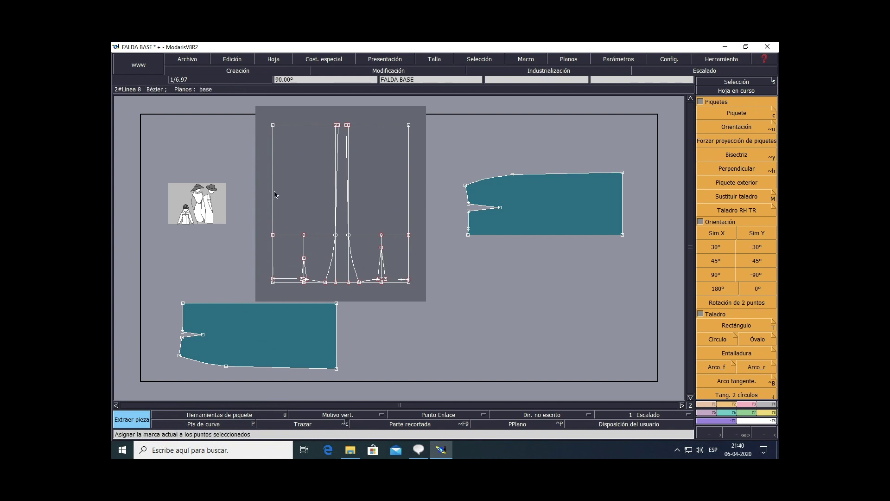
click(323, 180)
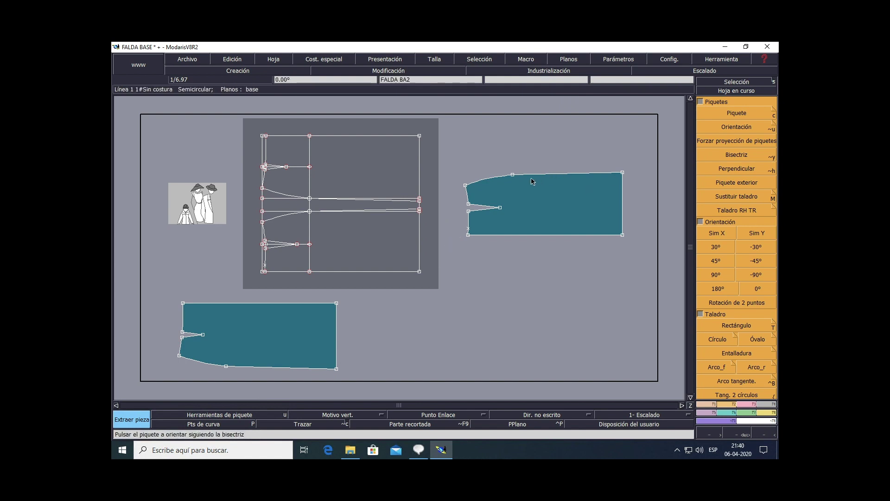
click(746, 83)
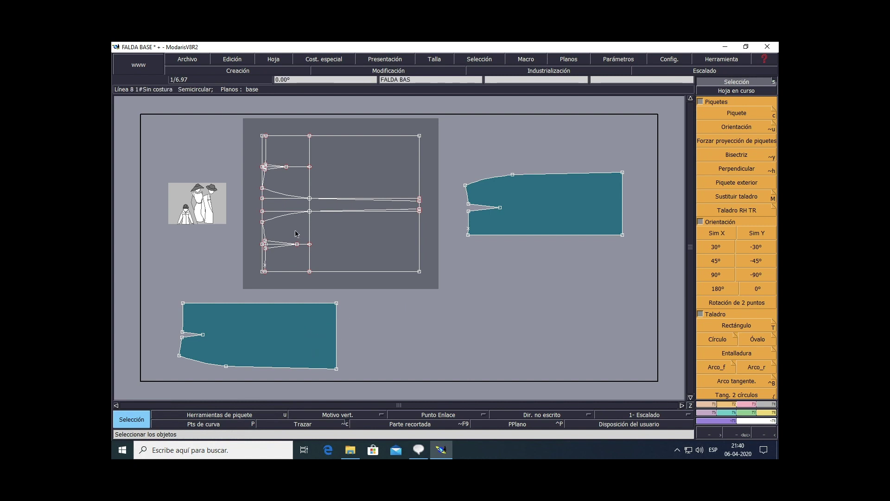
click(306, 365)
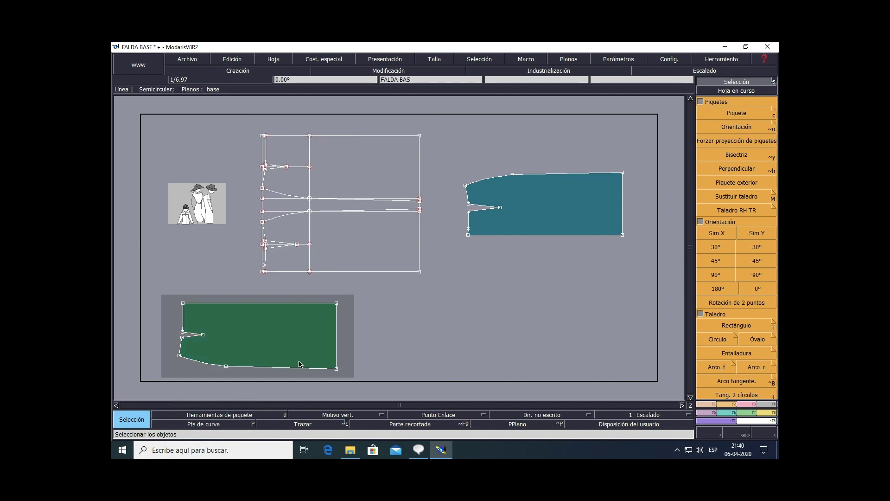
click(725, 276)
click(725, 276)
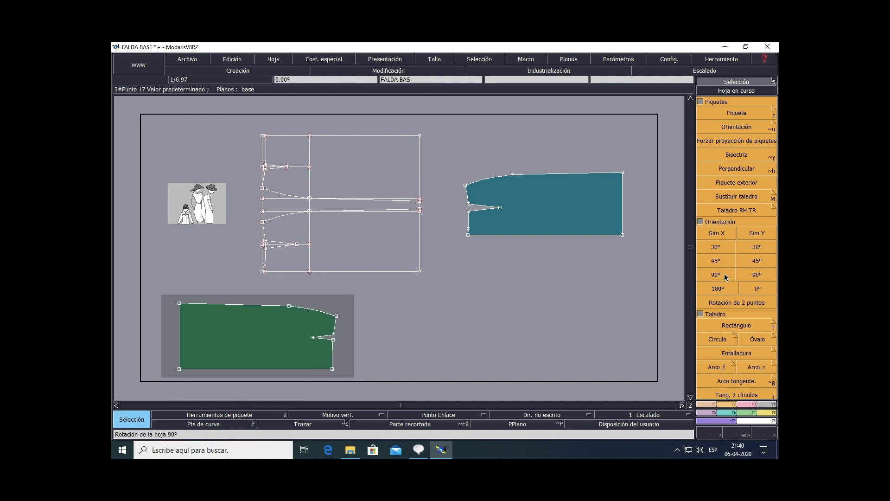
click(726, 277)
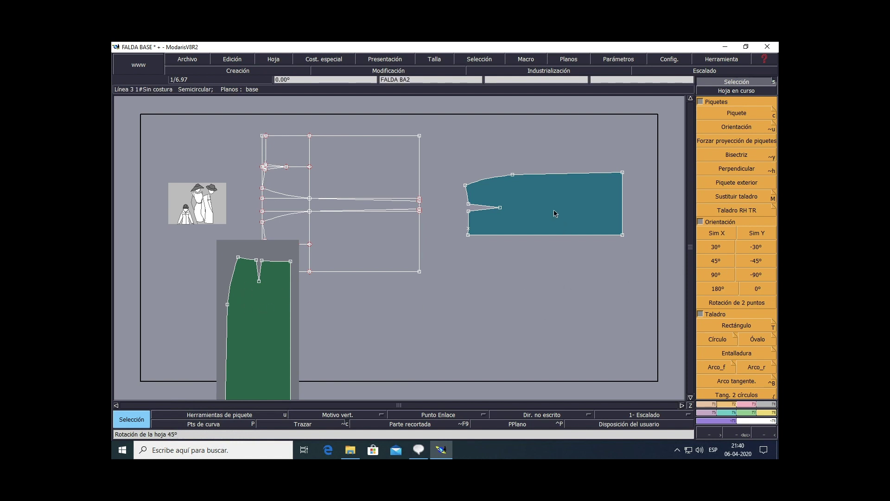
Rotate the extracted piece with the longer dart in 90° turns until its waist points up, rearrange the sheets and clear the selection
click(617, 187)
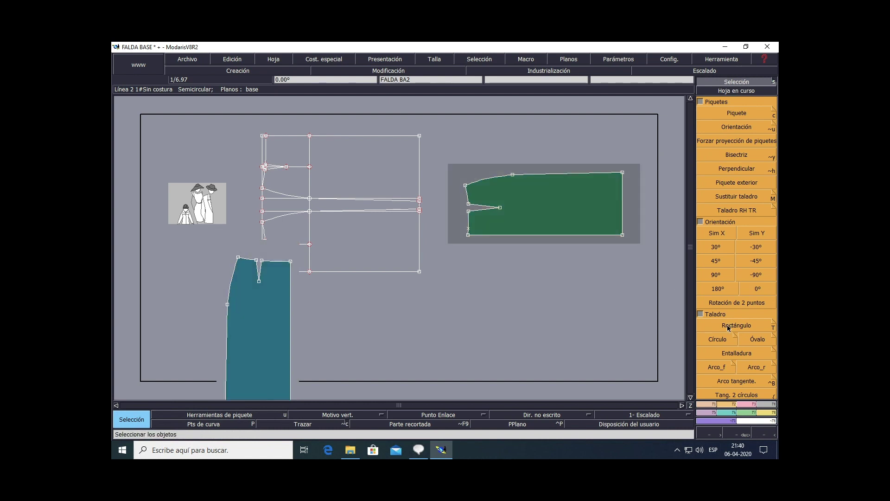
click(715, 274)
click(716, 275)
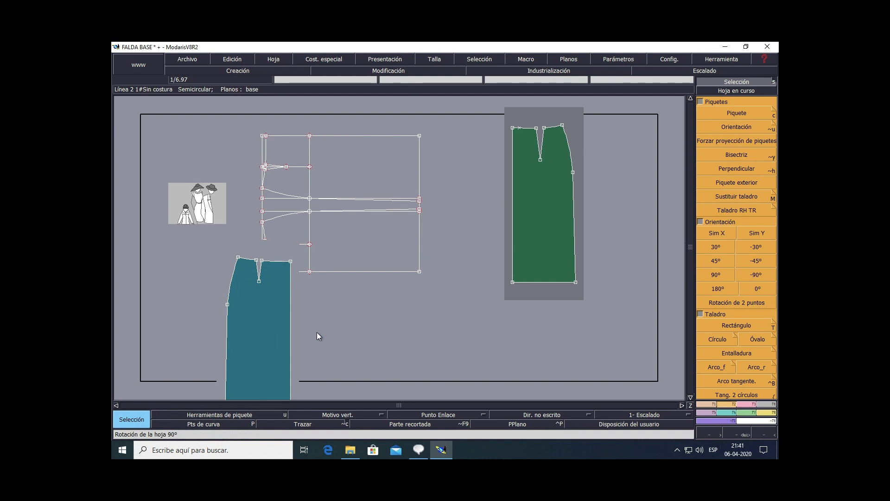
key(j)
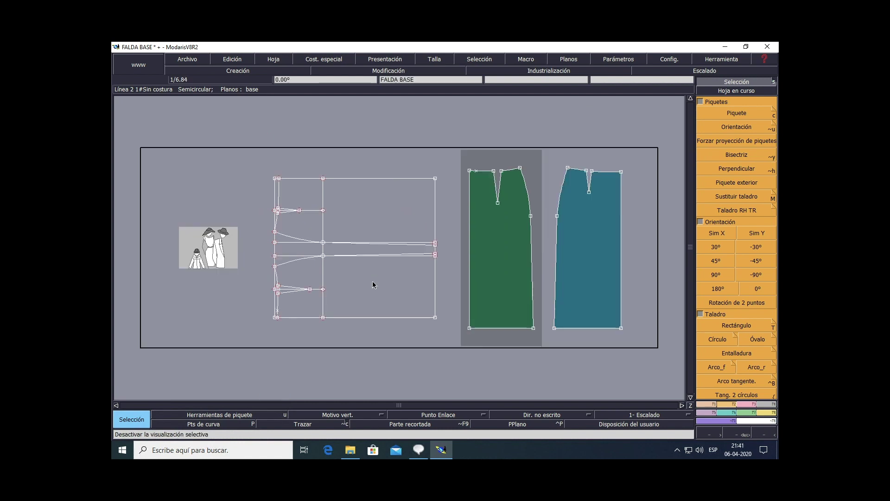
click(682, 405)
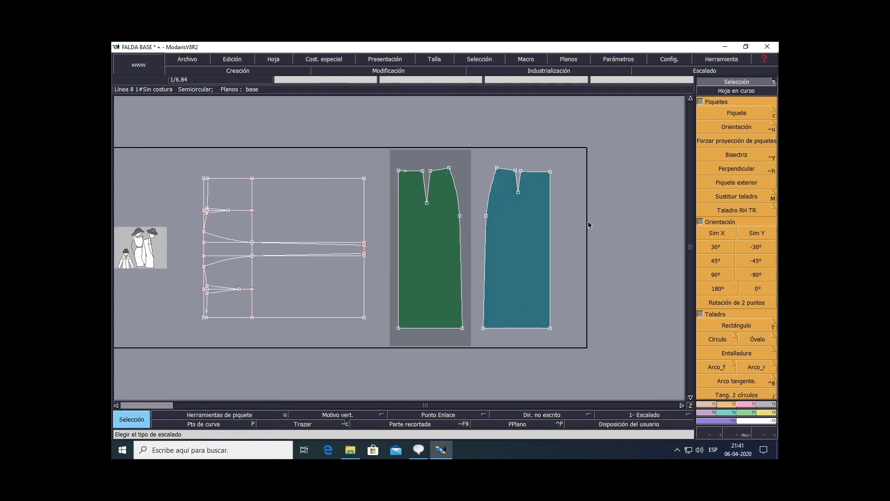
click(736, 82)
key(Home)
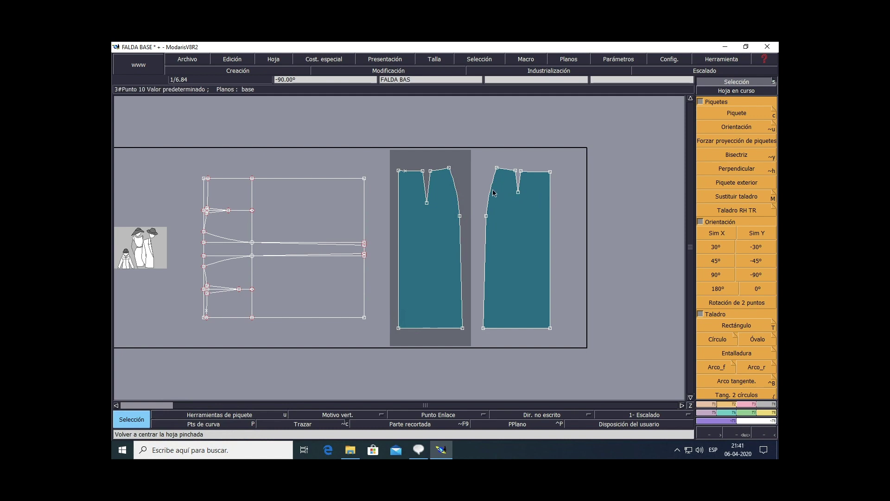
Switch to PowerPoint, read the Herramienta Bézier slide on drawing the yoke line, and return to Modaris
click(562, 452)
click(181, 332)
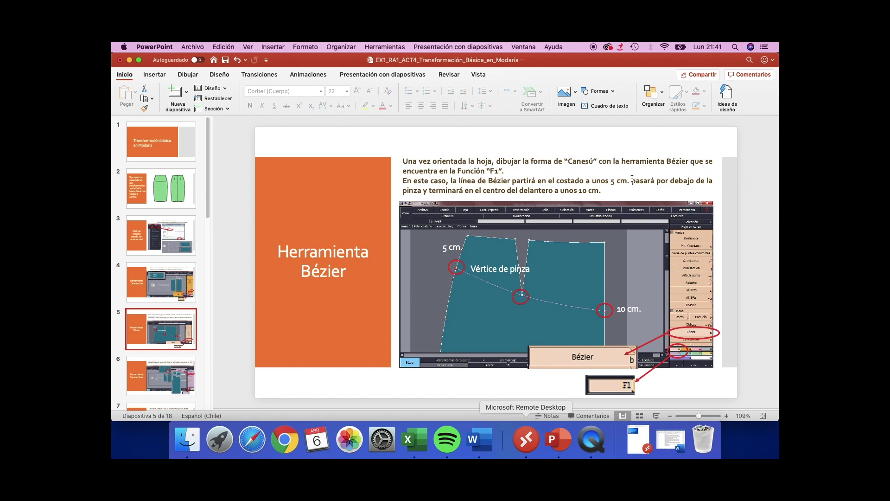
click(526, 440)
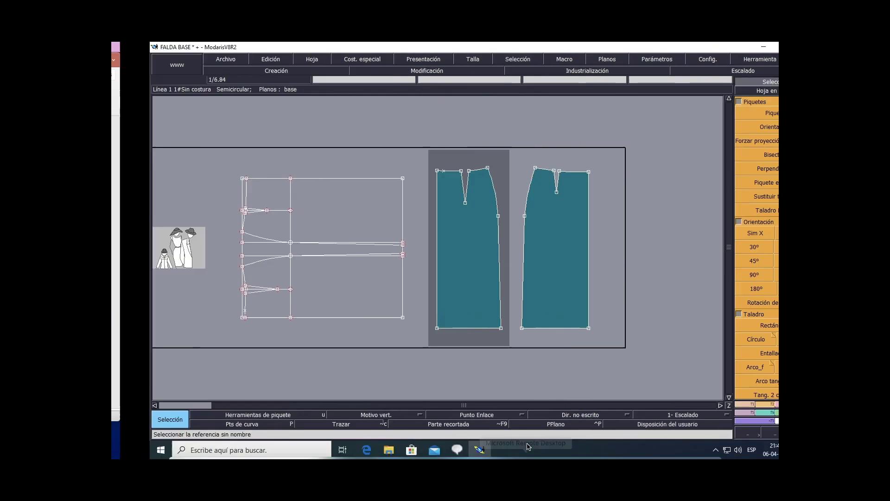
Add a point on the side edge of the shorter-dart piece, 5 cm from its waist corner, with Añadir punto
click(541, 204)
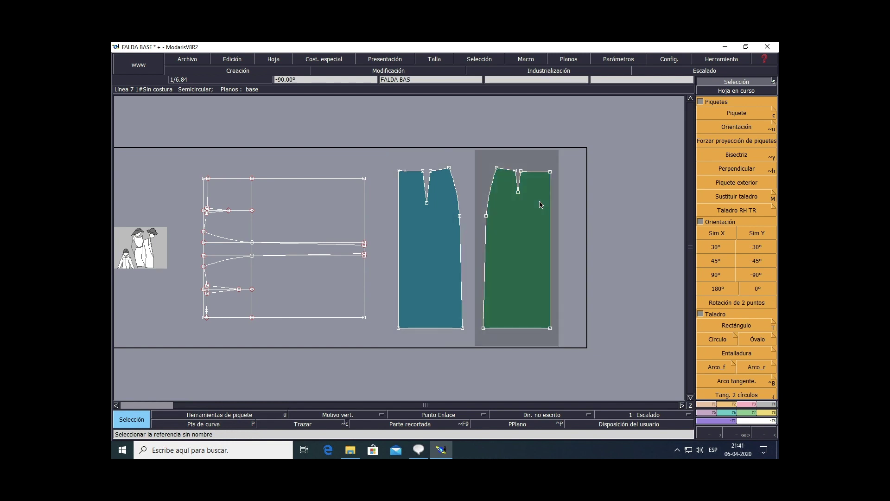
click(705, 404)
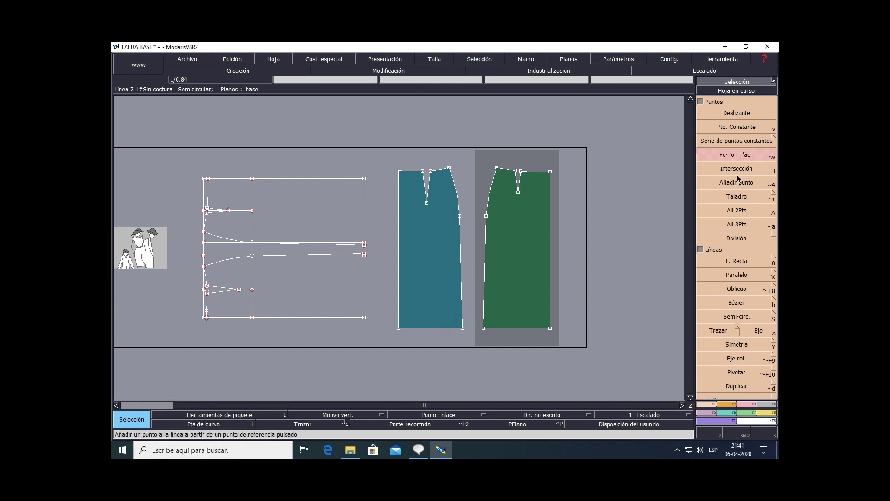
click(726, 186)
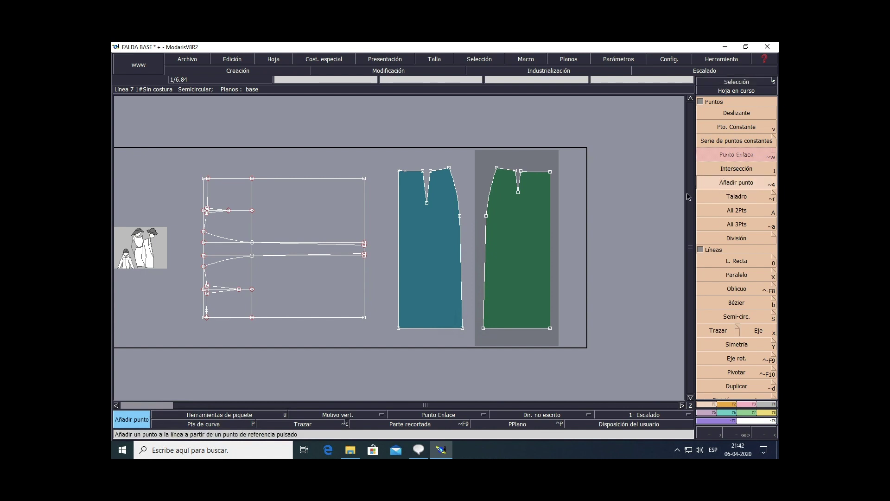
click(496, 173)
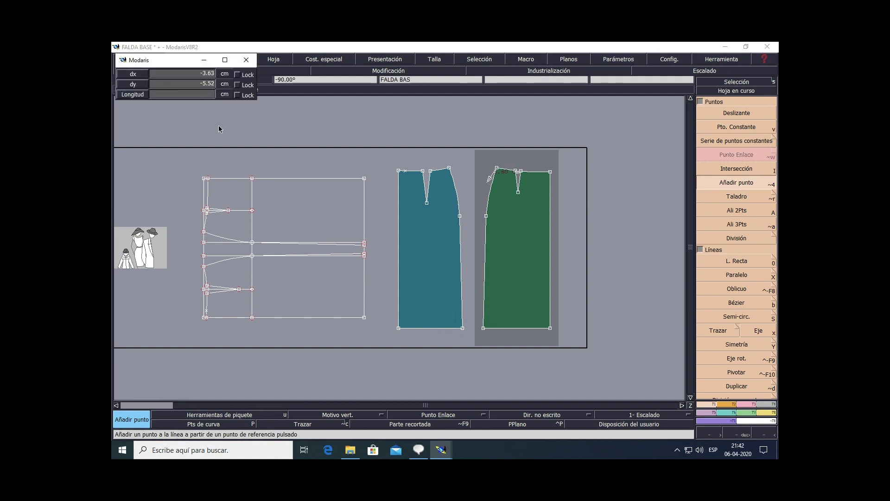
click(199, 96)
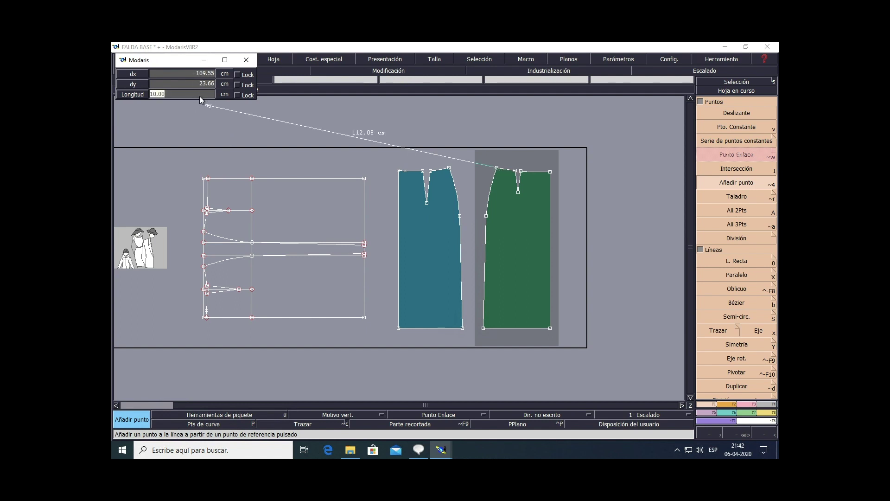
text(5)
click(492, 182)
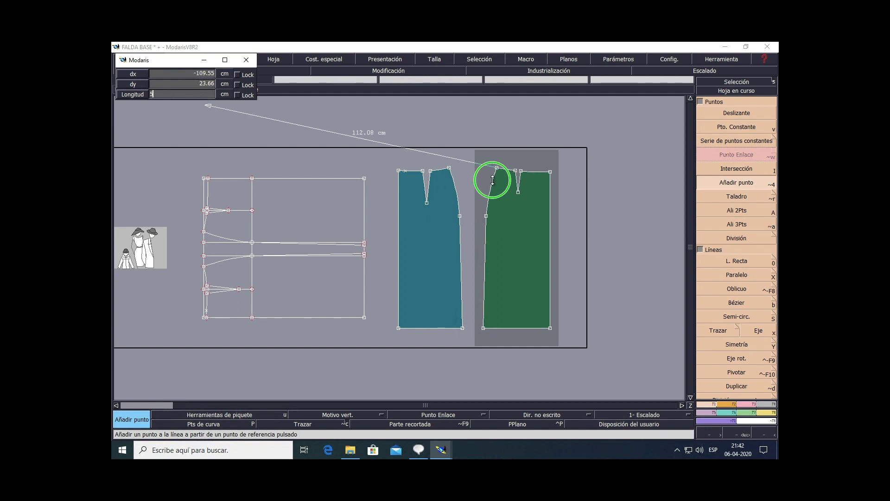
Add a point on the straight centre edge of the same piece, 10 cm below its waist corner
click(550, 173)
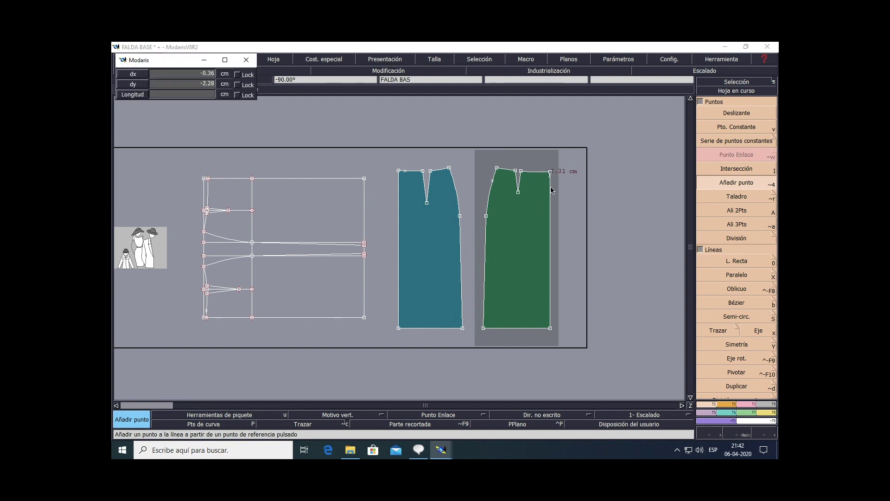
click(191, 94)
click(192, 93)
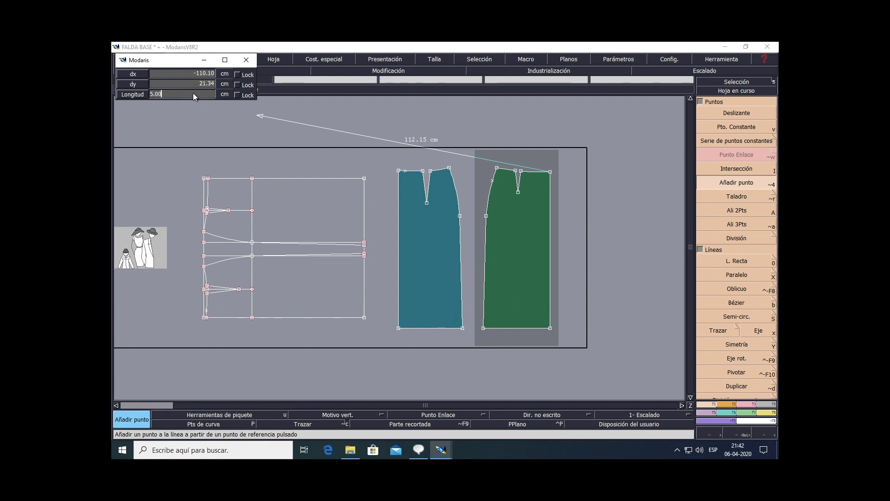
key(BackSpace)
key(BackSpace)
key(BackSpace)
key(BackSpace)
text(10)
key(Return)
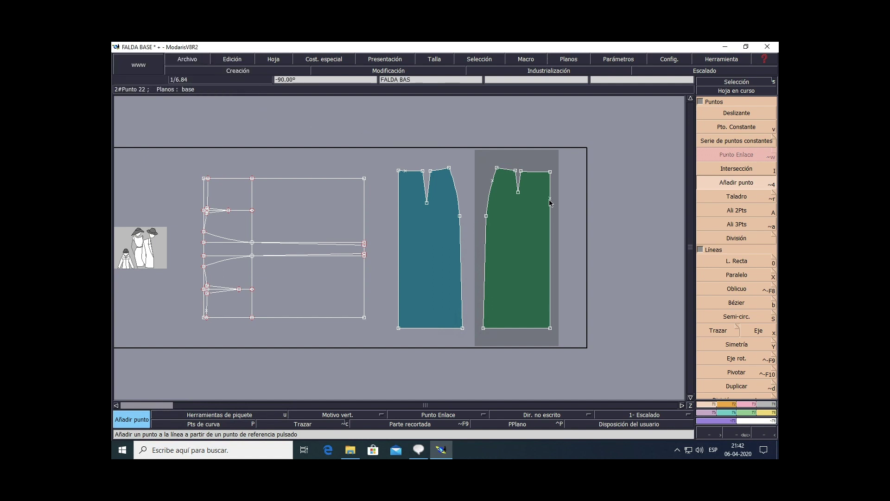
Draw a curved Bézier yoke line from the 10 cm centre-edge point through the dart tip to the 5 cm side-edge point
scroll(549, 203, up, 1)
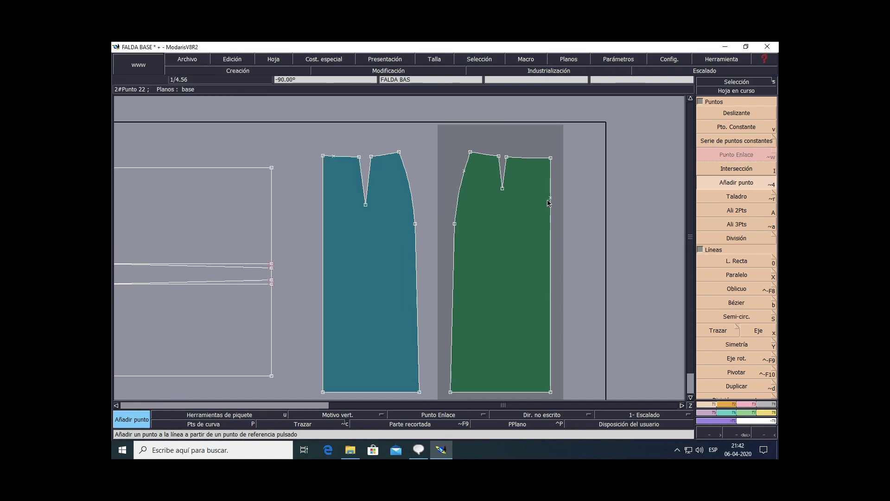
scroll(547, 199, up, 1)
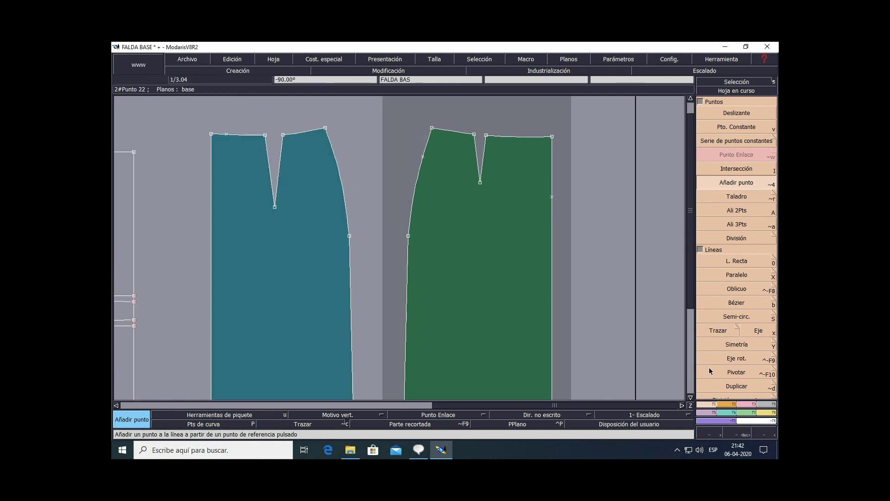
click(728, 303)
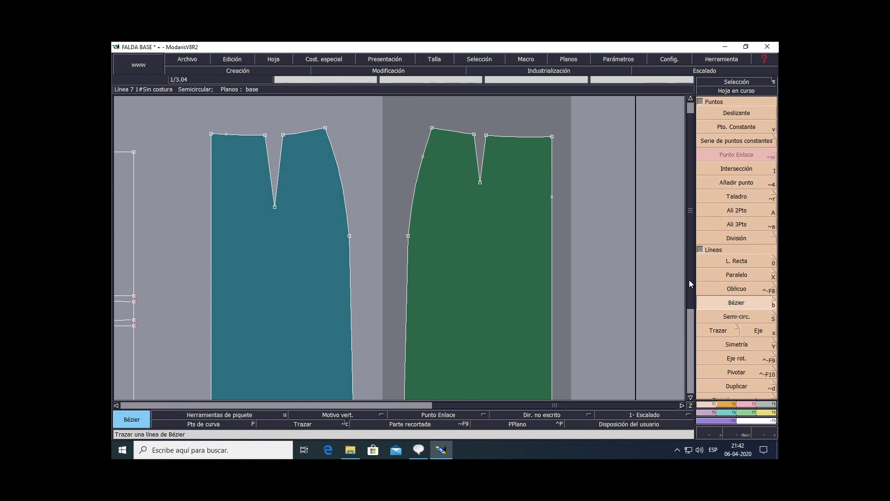
click(551, 196)
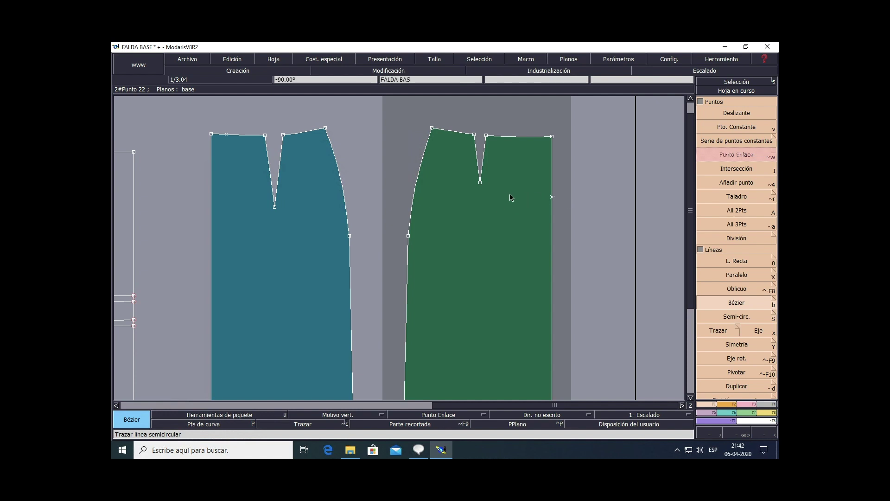
click(551, 197)
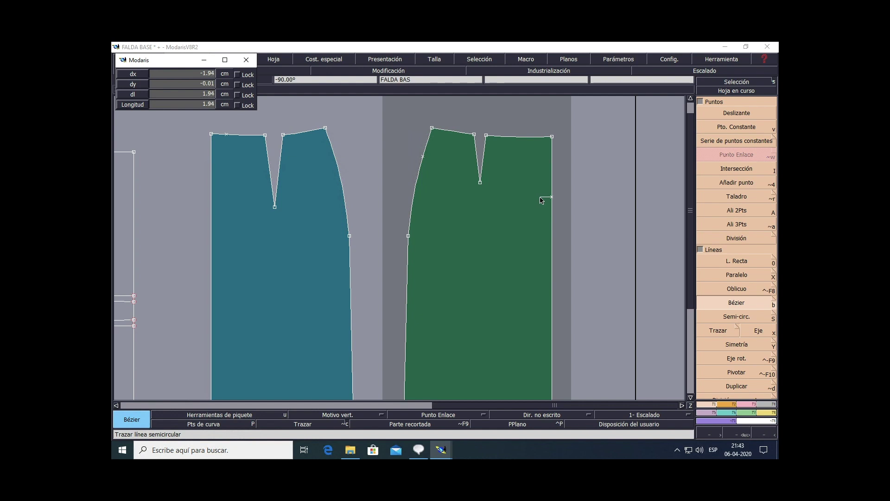
click(540, 197)
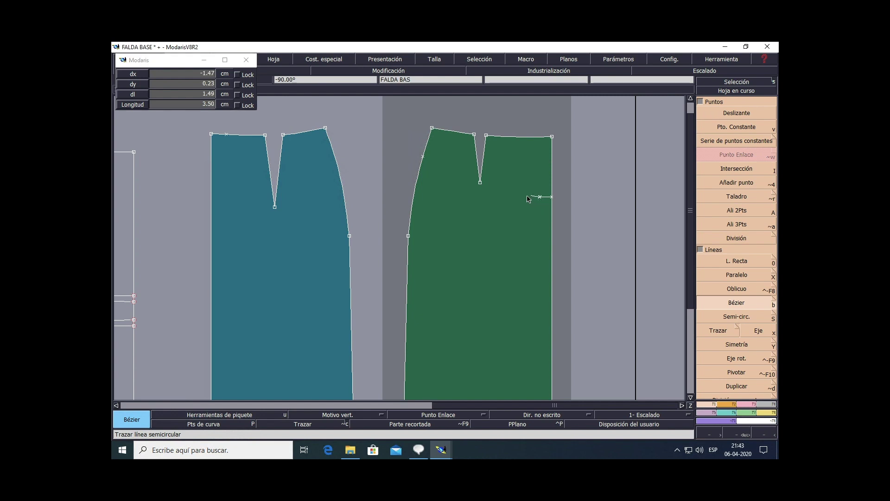
click(509, 193)
click(480, 182)
click(423, 158)
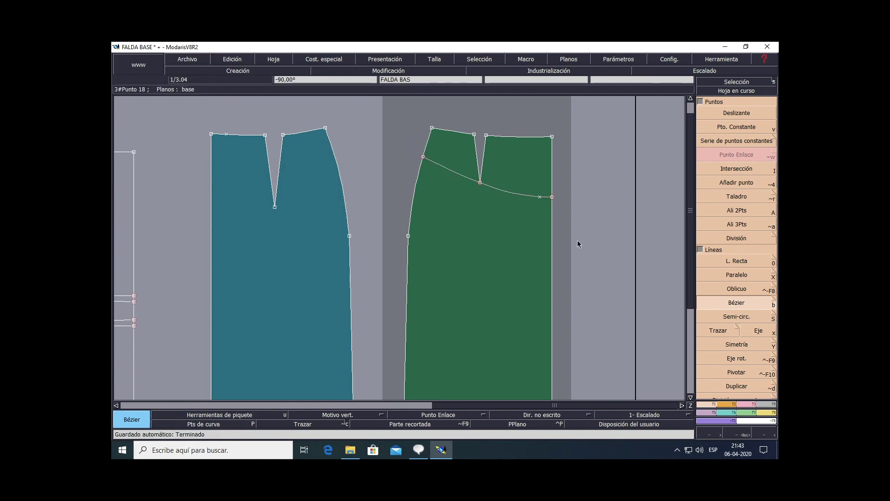
Switch to PowerPoint, read the Herramienta Separar línea slide on separating the yoke, and return to Modaris
click(558, 440)
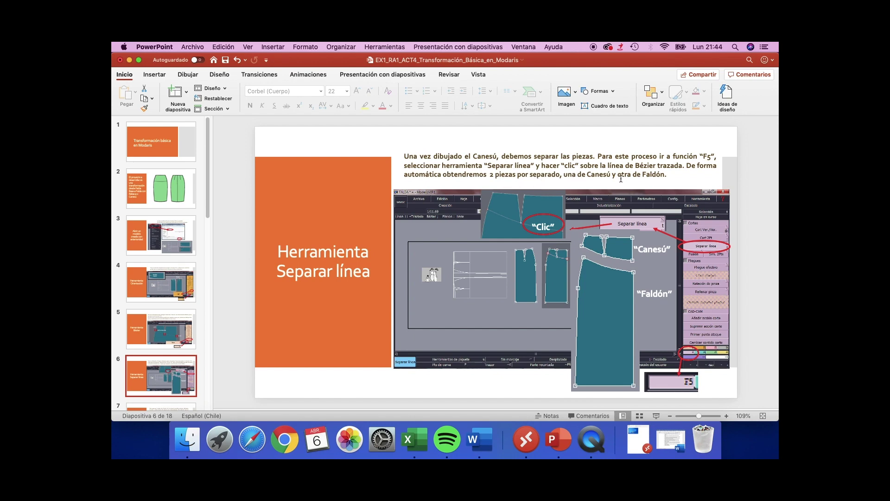
click(533, 448)
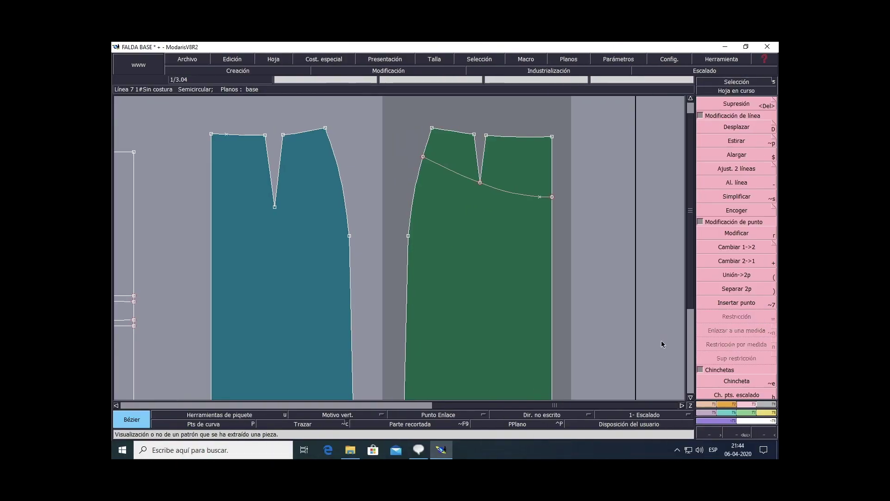
Separate the yoke section between the dart and the centre edge along the Bézier line with Separar línea
click(712, 413)
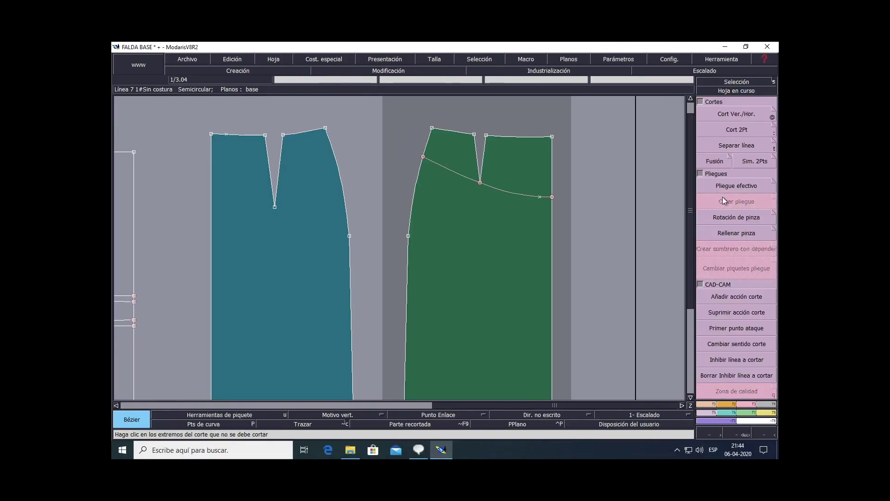
click(730, 145)
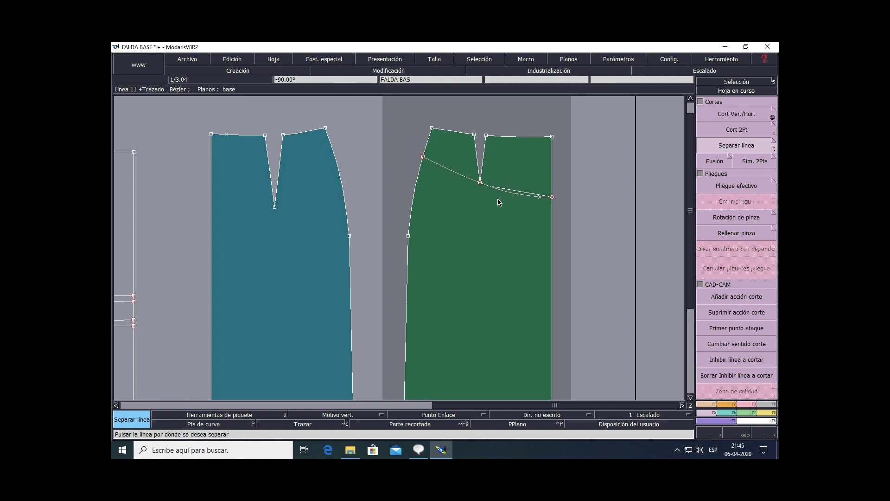
click(534, 226)
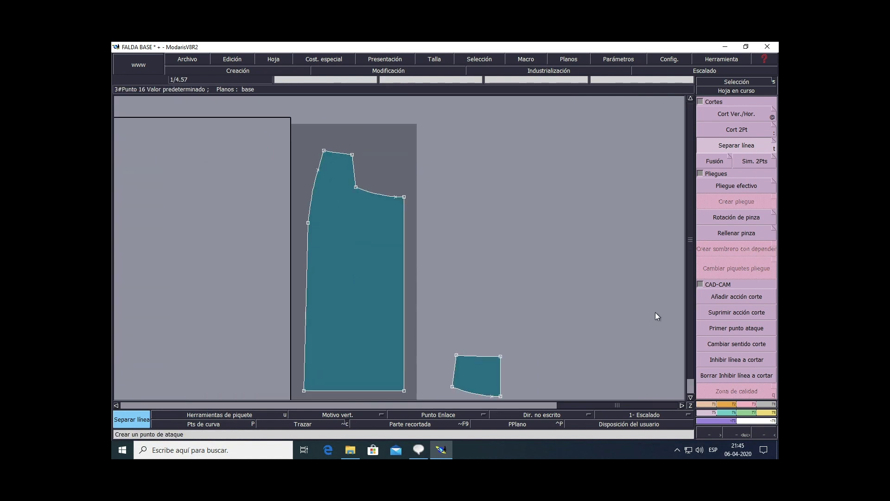
Draw a Bézier line on the remaining skirt piece from the former dart tip to the point on the side edge
click(766, 404)
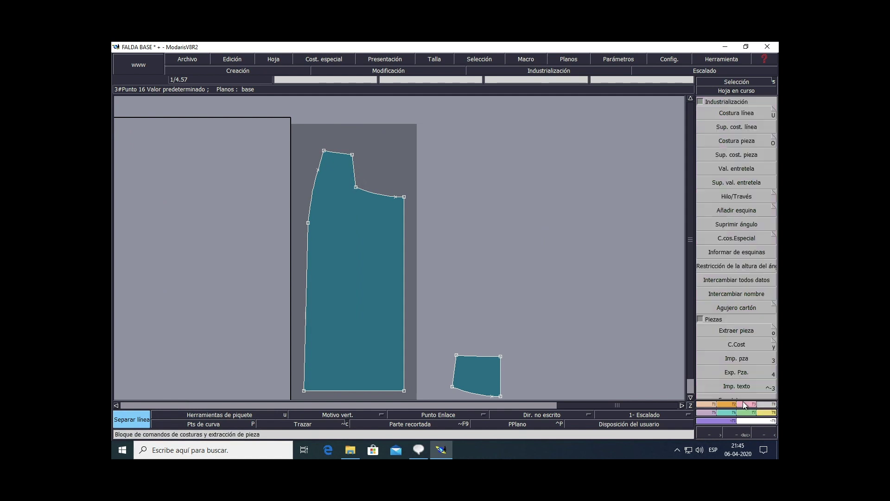
click(711, 403)
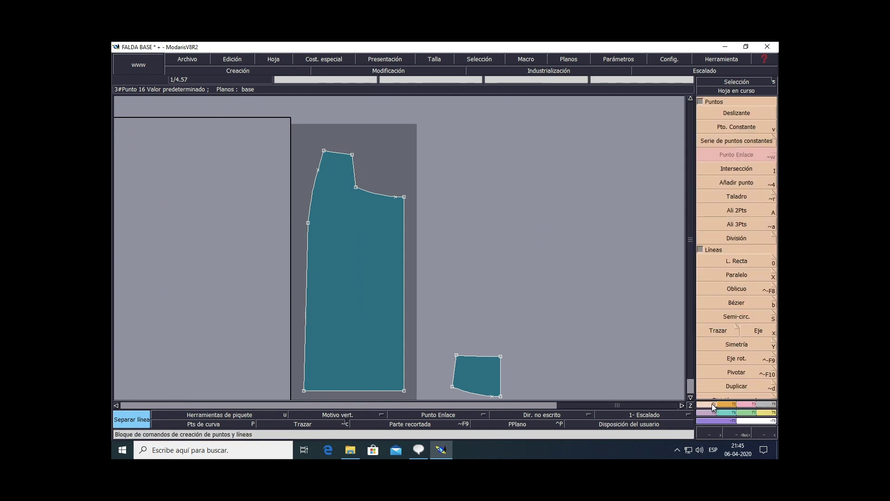
click(732, 301)
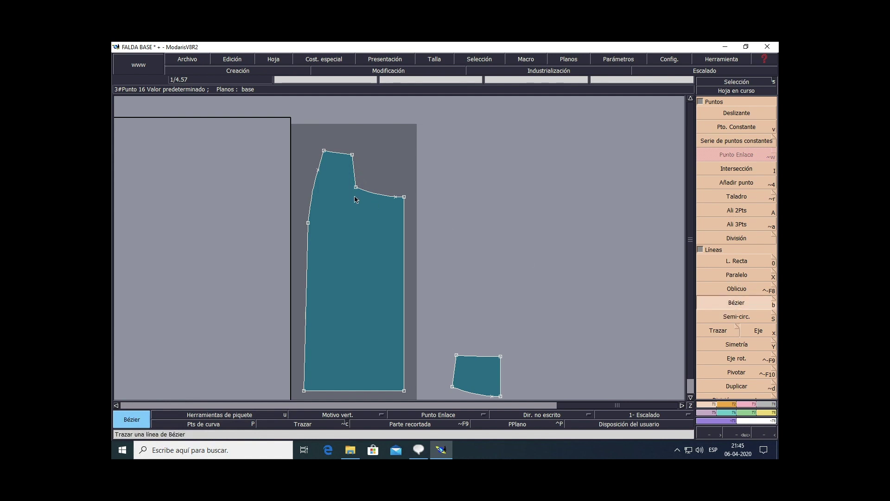
click(356, 188)
key(Return)
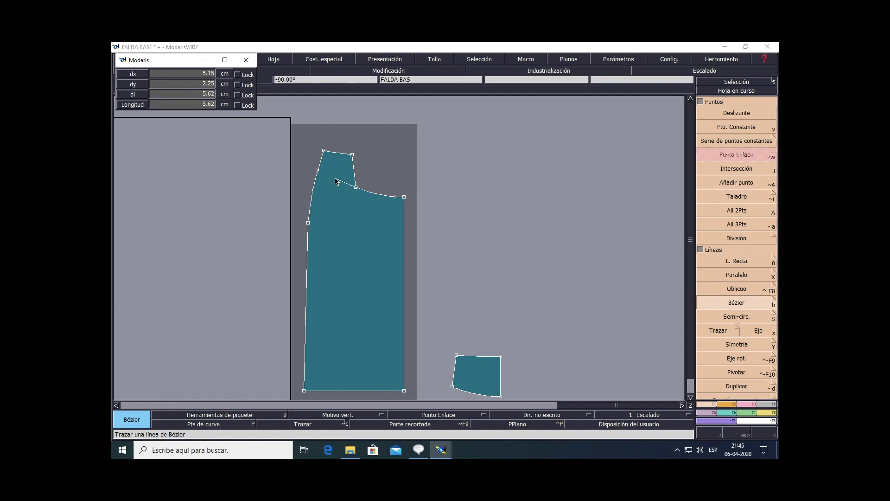
click(319, 170)
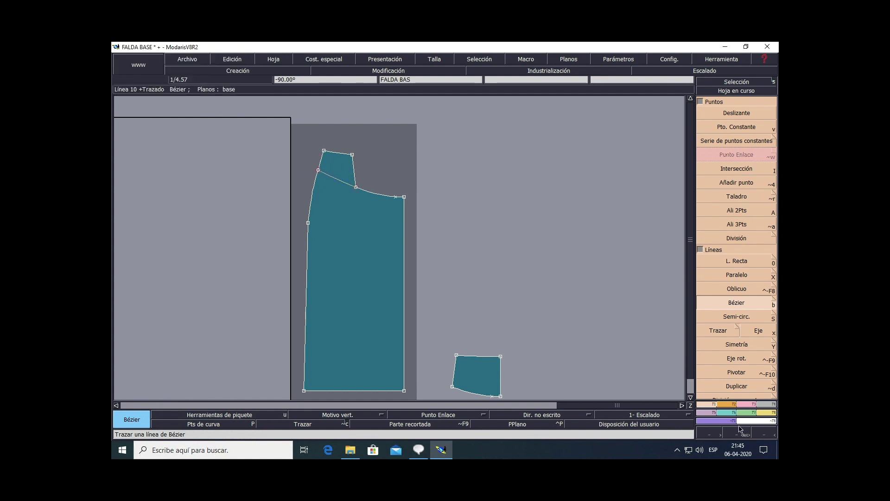
Separate the side yoke section from the skirt piece along the new Bézier line and arrange all sheets in view
click(714, 414)
click(739, 145)
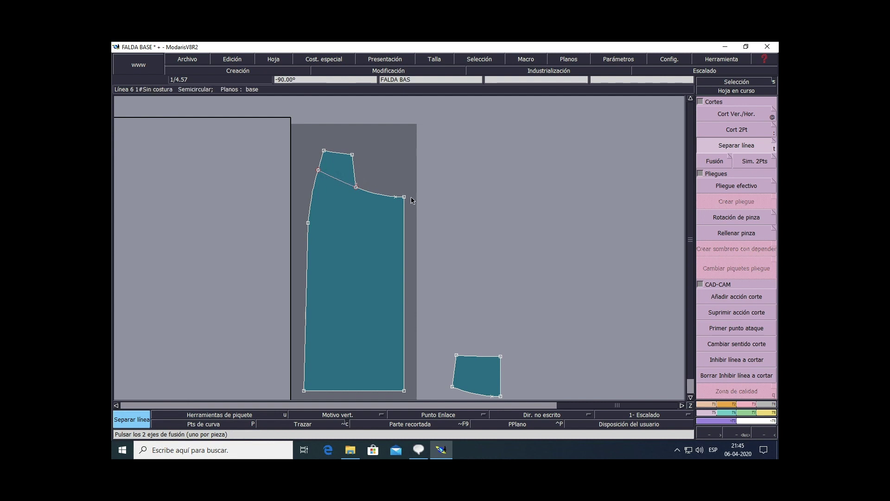
click(334, 182)
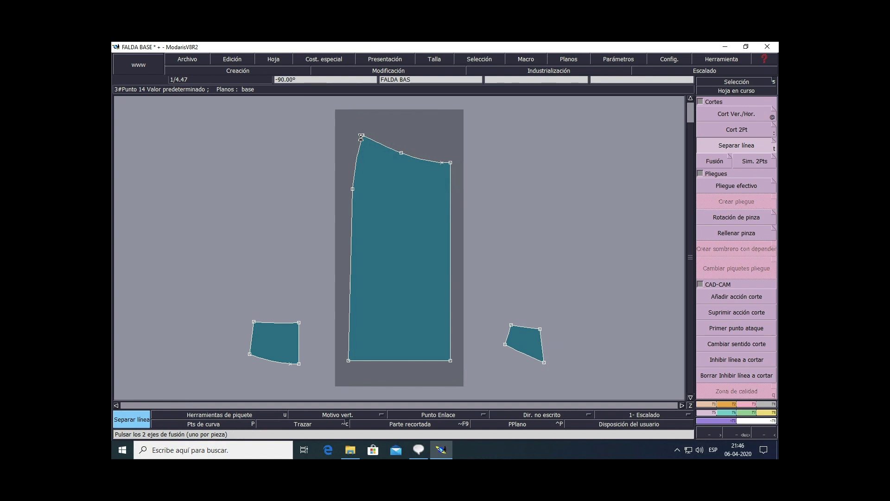
key(8)
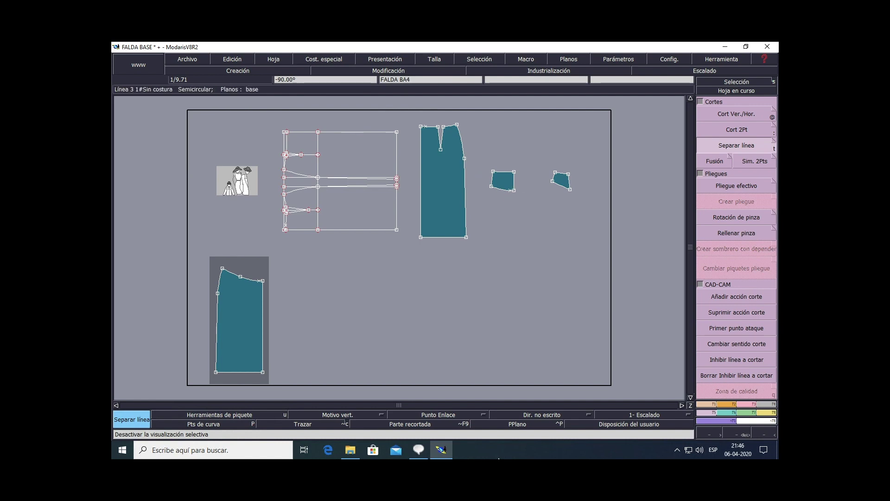
Switch to PowerPoint, open and read the Herramienta Fusión slide on merging the yoke pieces, and return to Modaris
mouse_move(528, 456)
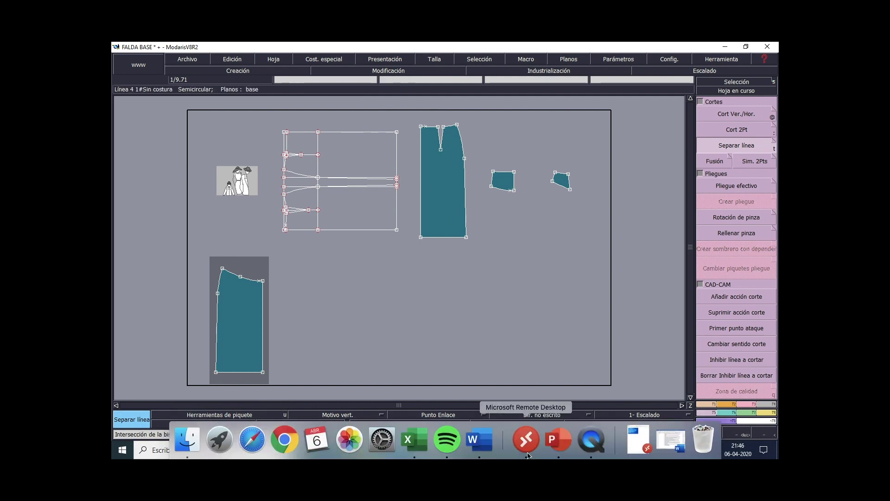
click(558, 440)
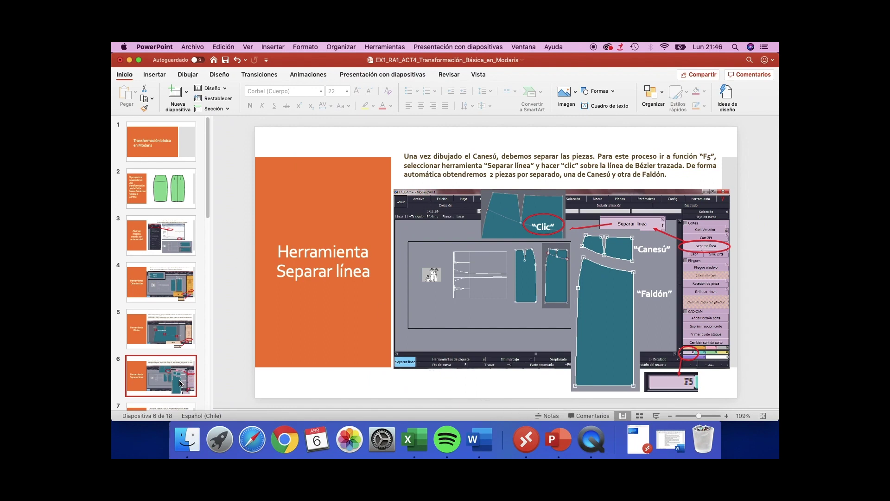
scroll(180, 383, down, 5)
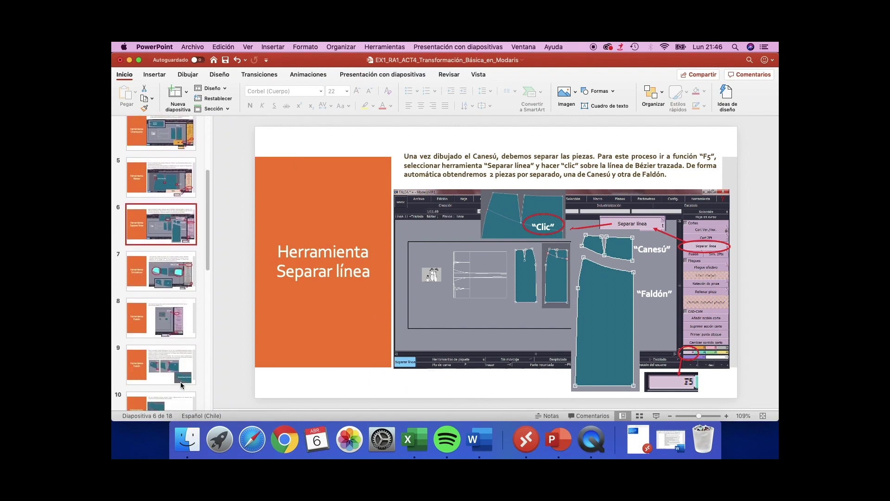
click(180, 326)
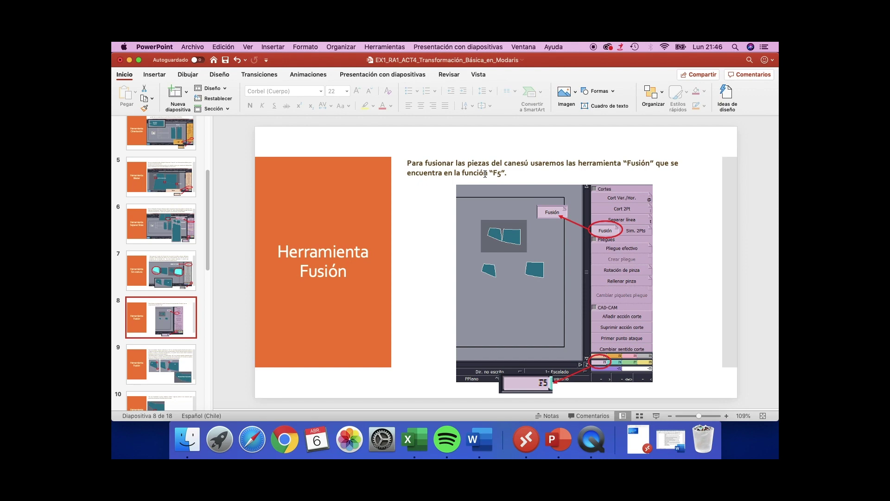
click(526, 438)
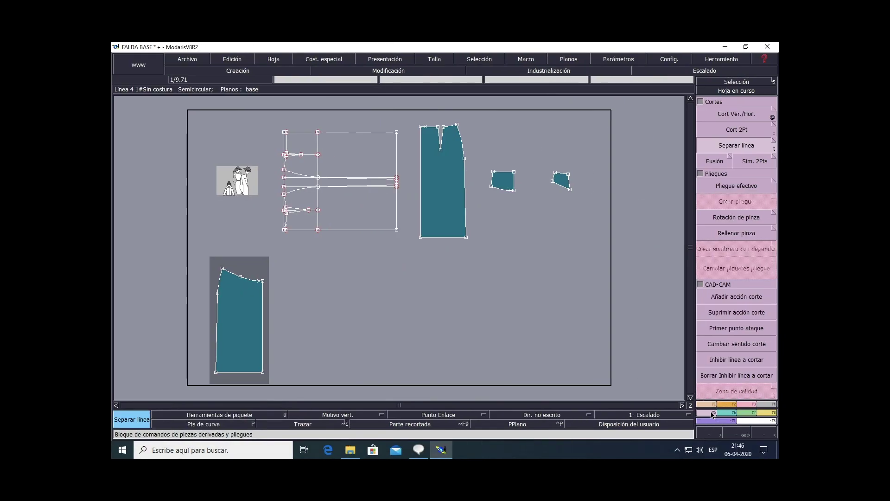
Merge the small side yoke piece onto the larger yoke piece along their matching dart edges with Fusión
click(716, 162)
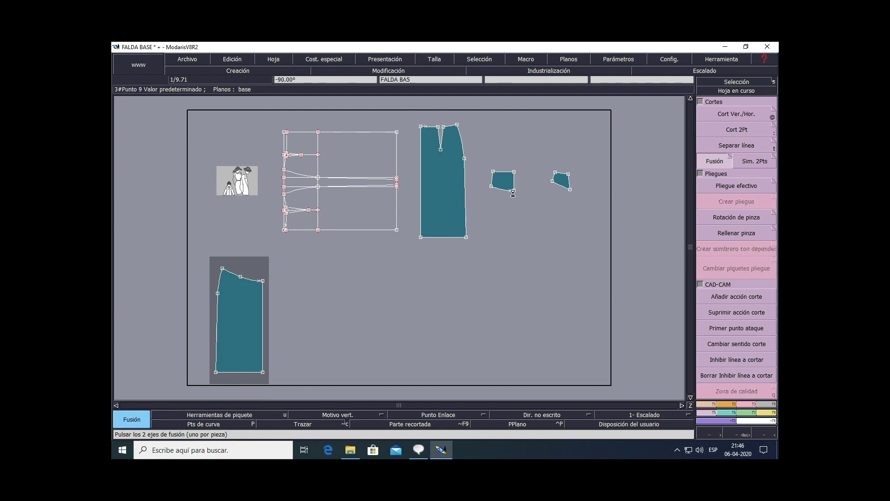
scroll(514, 191, up, 1)
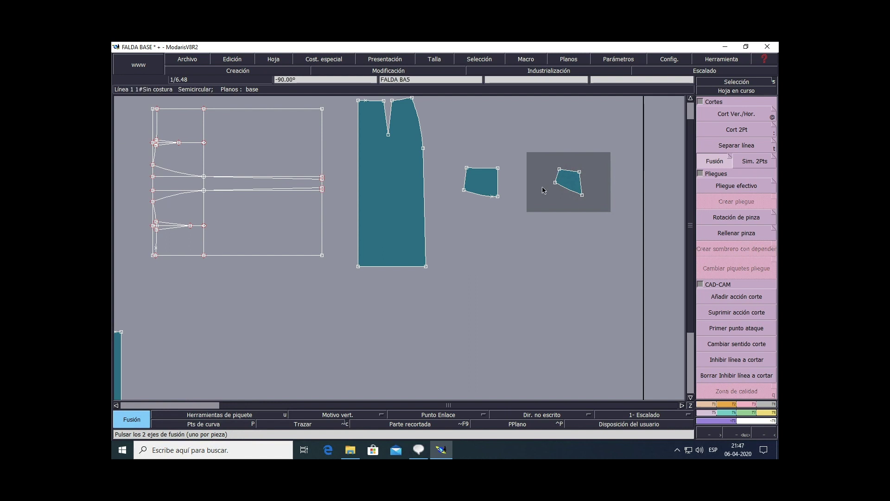
scroll(513, 186, up, 1)
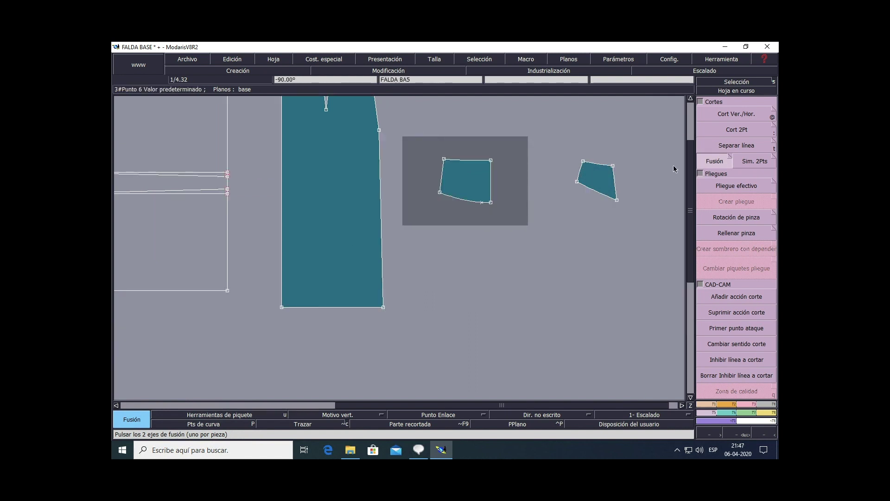
click(613, 167)
click(617, 202)
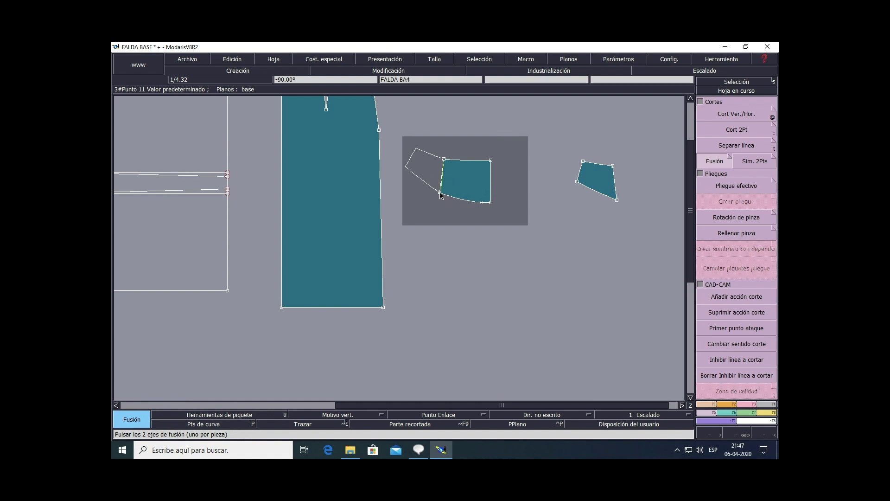
click(496, 191)
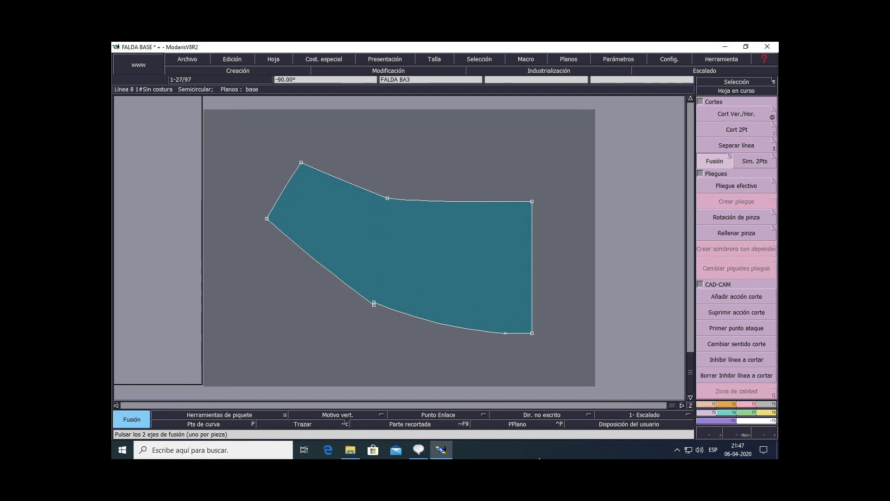
Switch to PowerPoint, read the second Herramienta Fusión slide and the first Herramienta Modificar slide, and return to Modaris
click(558, 438)
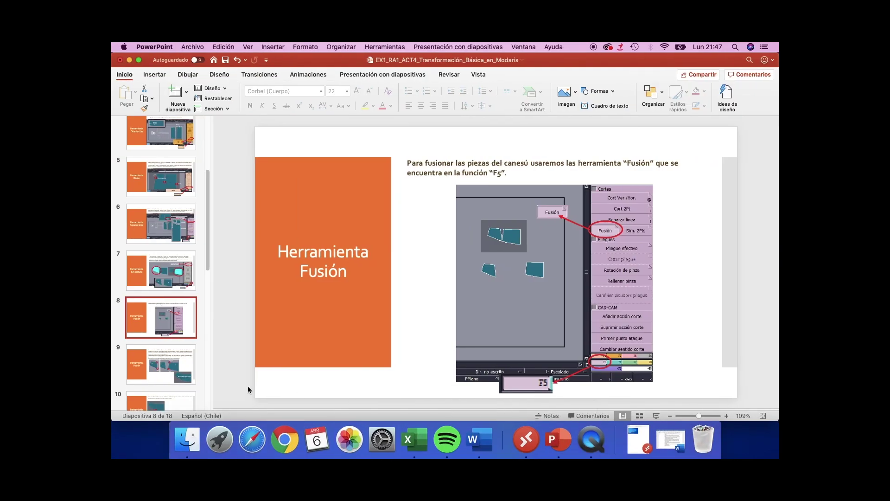
click(172, 374)
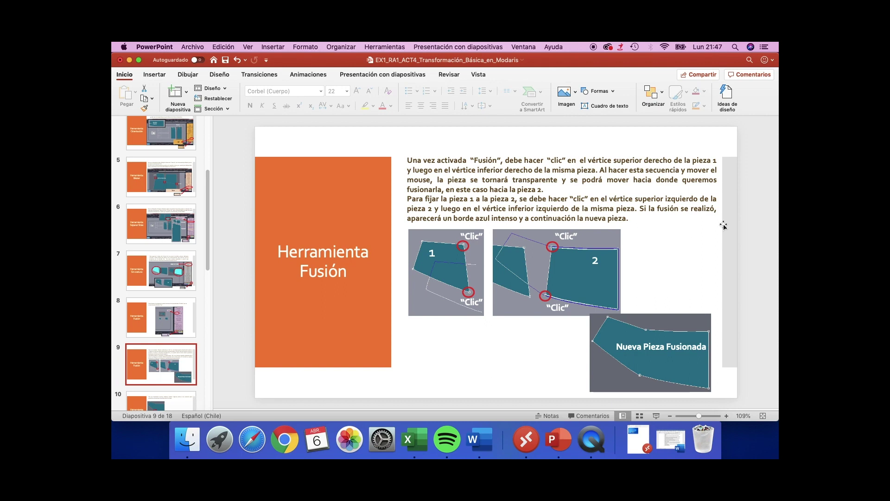
click(175, 406)
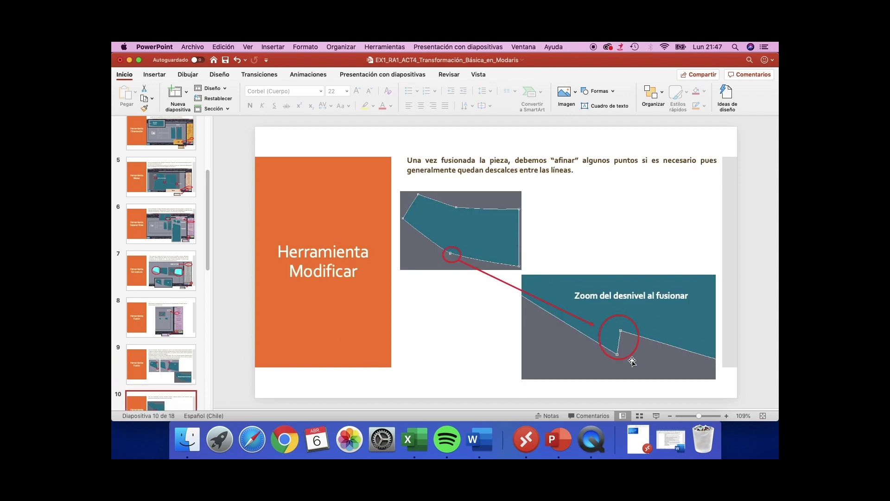
scroll(631, 359, down, 3)
scroll(631, 359, up, 3)
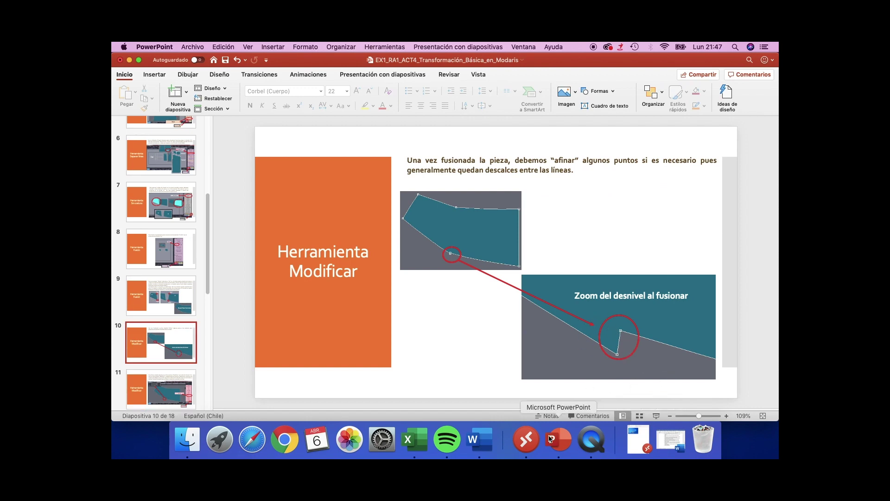
click(529, 445)
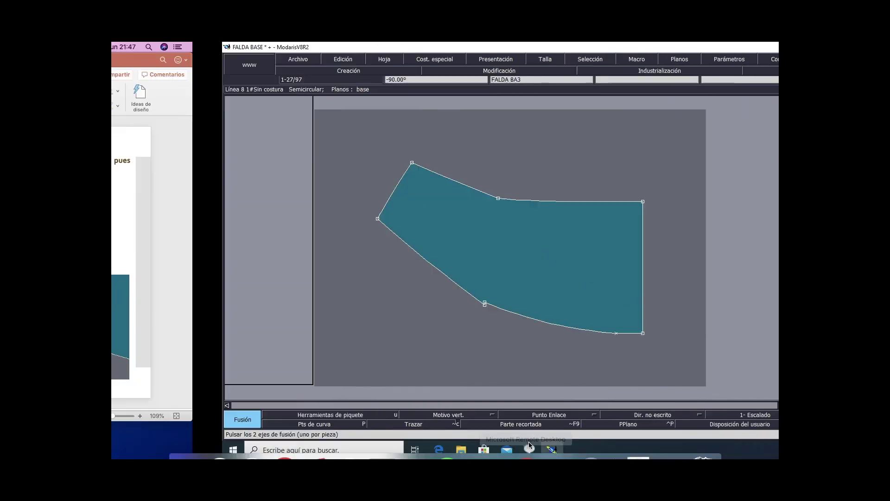
Join the two mismatched points on the merged yoke's lower edge with Unión->2p, moving the lower point onto the upper one
scroll(386, 313, up, 1)
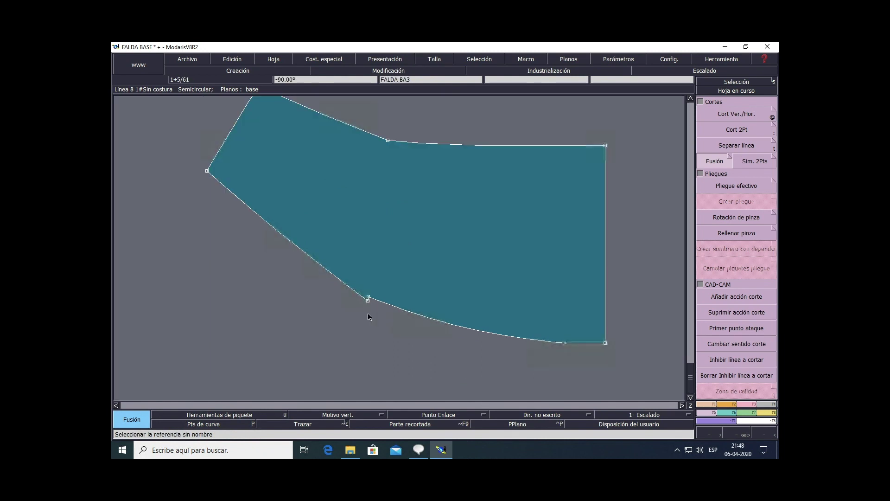
scroll(367, 300, up, 1)
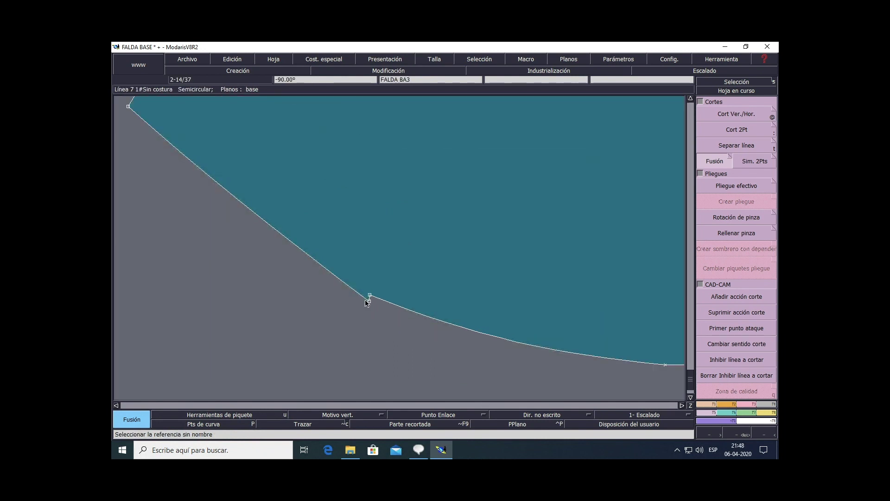
scroll(368, 295, up, 1)
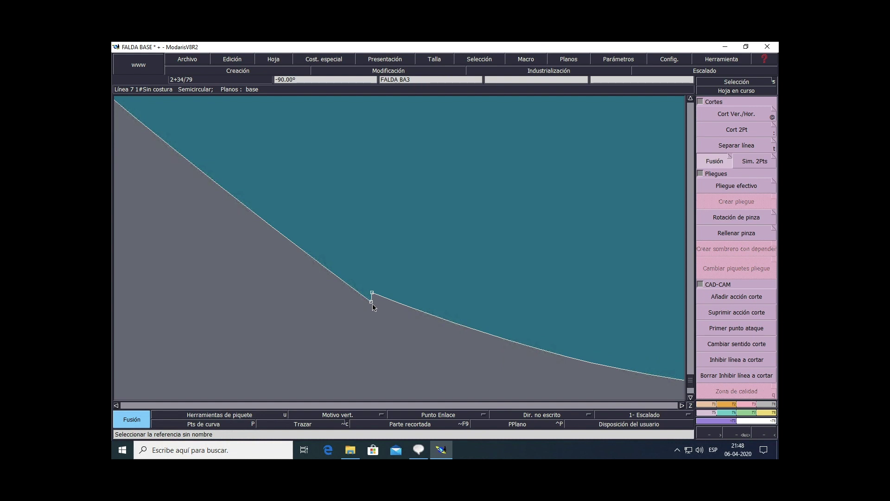
scroll(374, 292, up, 1)
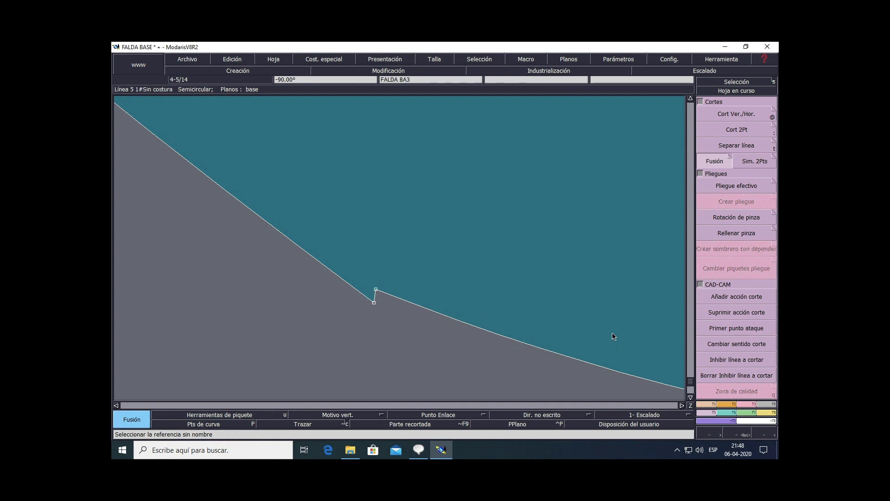
click(749, 412)
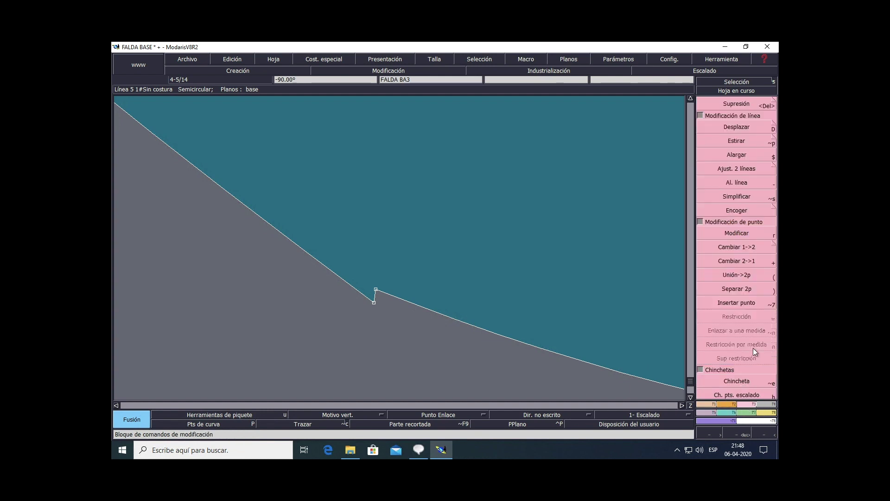
click(741, 274)
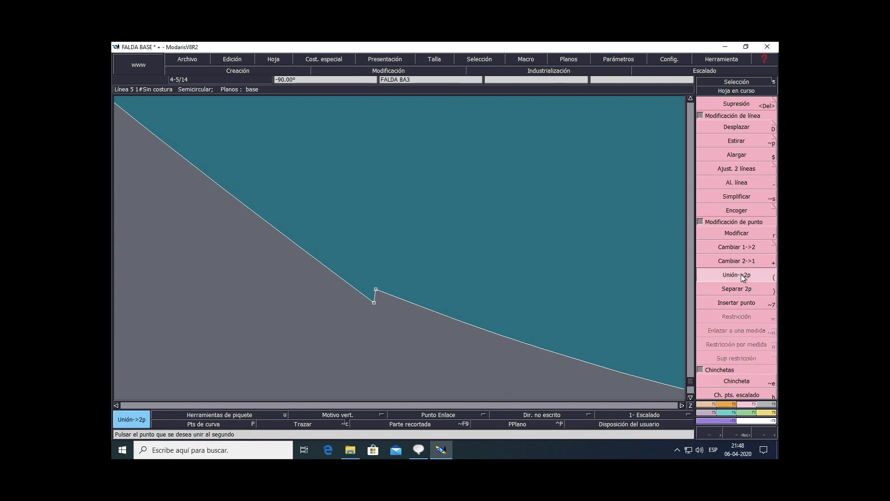
click(375, 302)
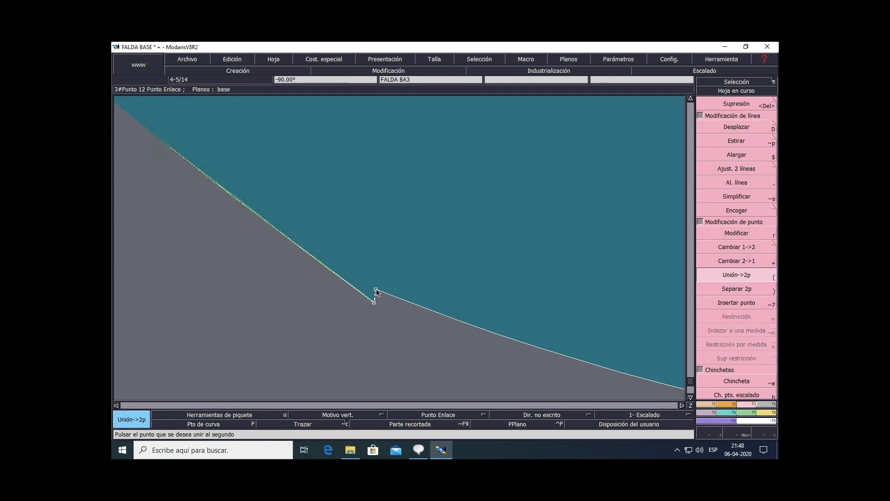
click(376, 291)
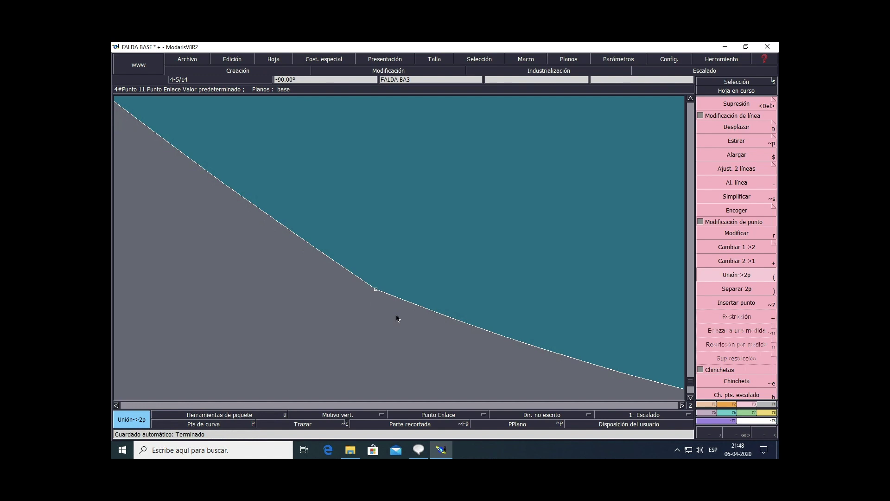
scroll(395, 314, up, 3)
scroll(396, 314, down, 3)
scroll(399, 307, up, 2)
scroll(399, 307, up, 3)
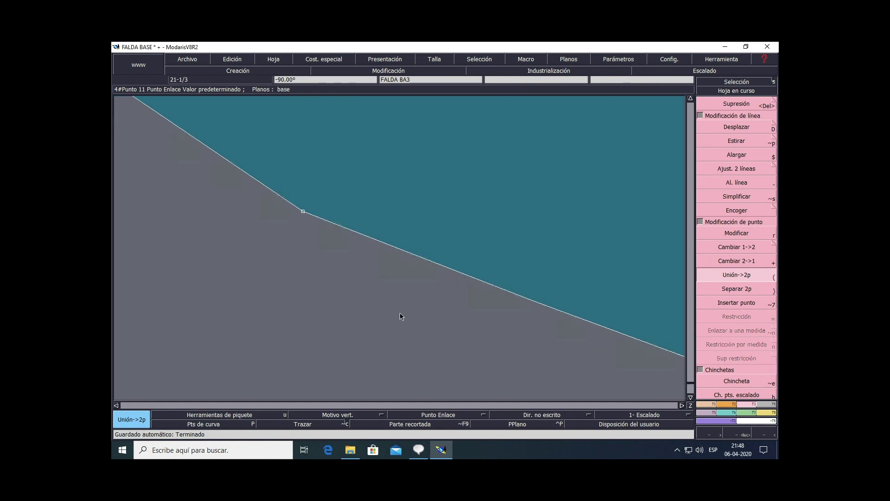
scroll(400, 315, down, 4)
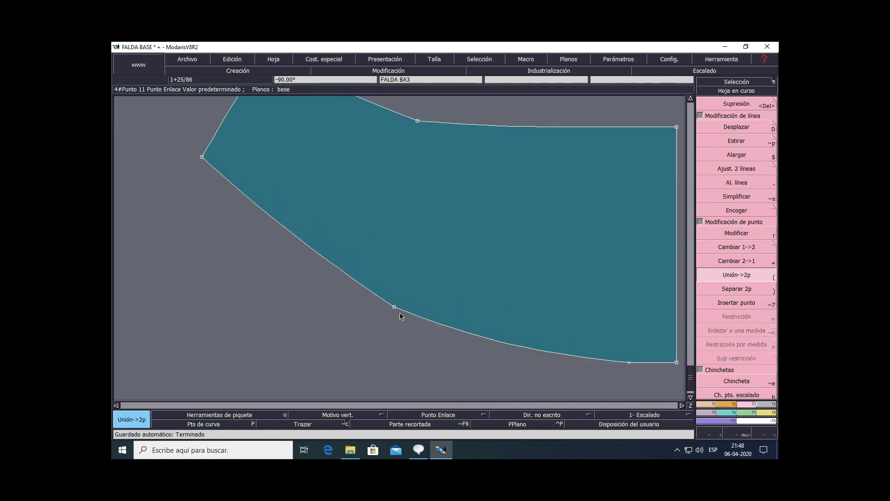
Delete the sheets of the two original unmerged yoke pieces and rearrange all remaining sheets in view
key(Home)
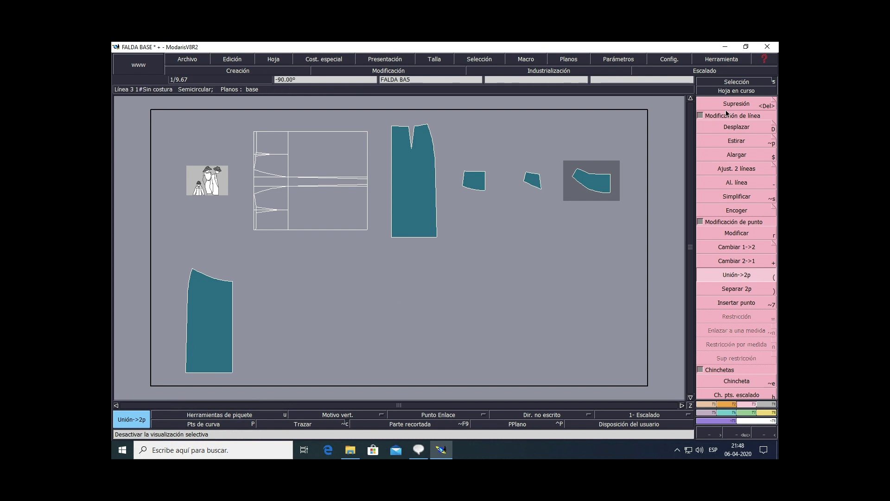
click(727, 81)
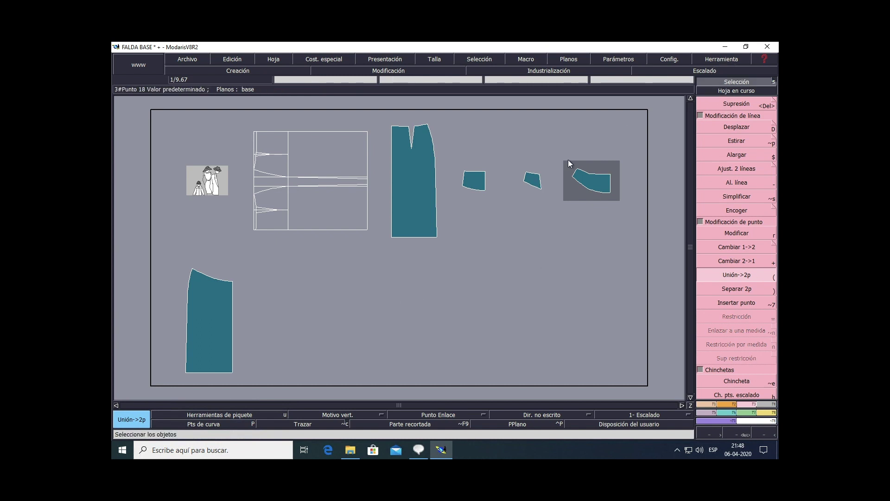
click(538, 178)
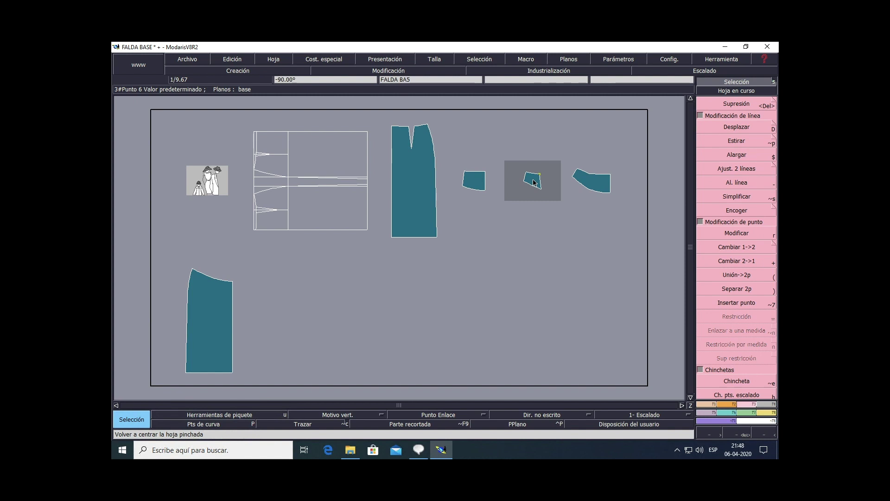
key(Delete)
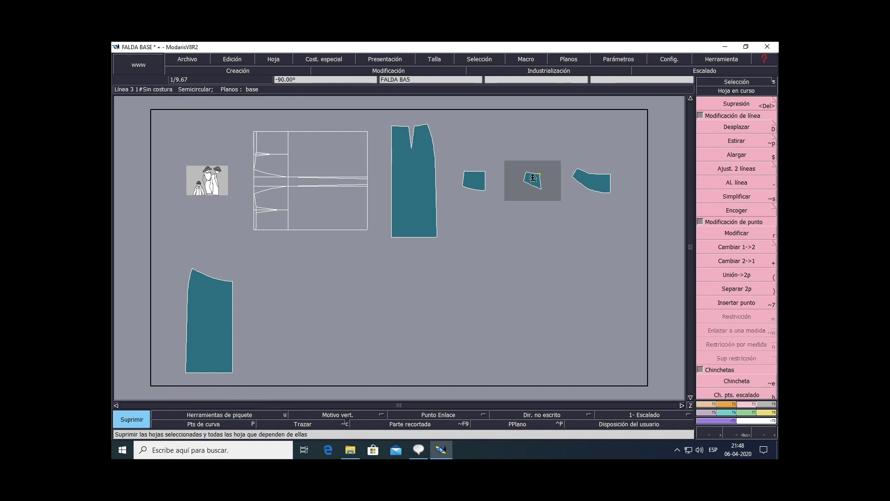
click(531, 179)
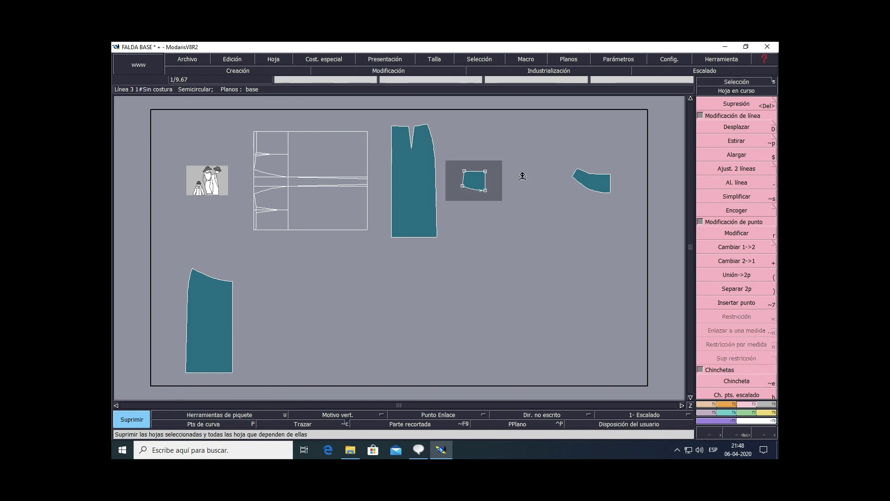
click(480, 178)
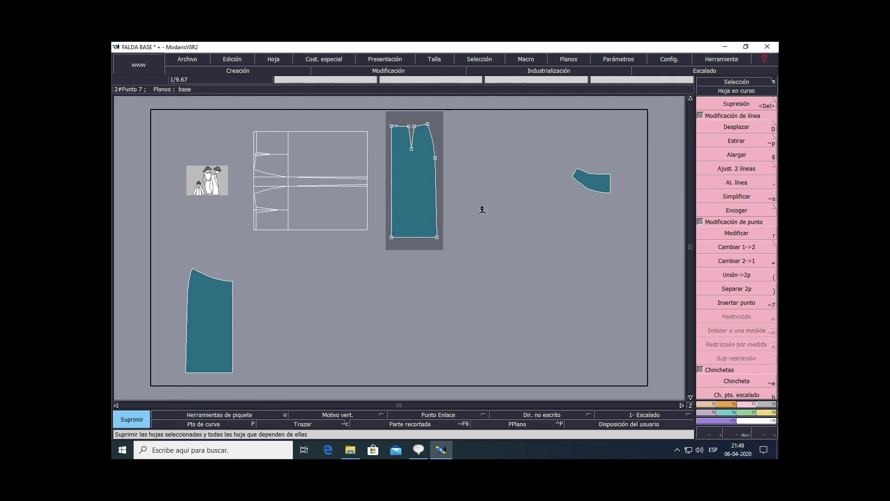
key(8)
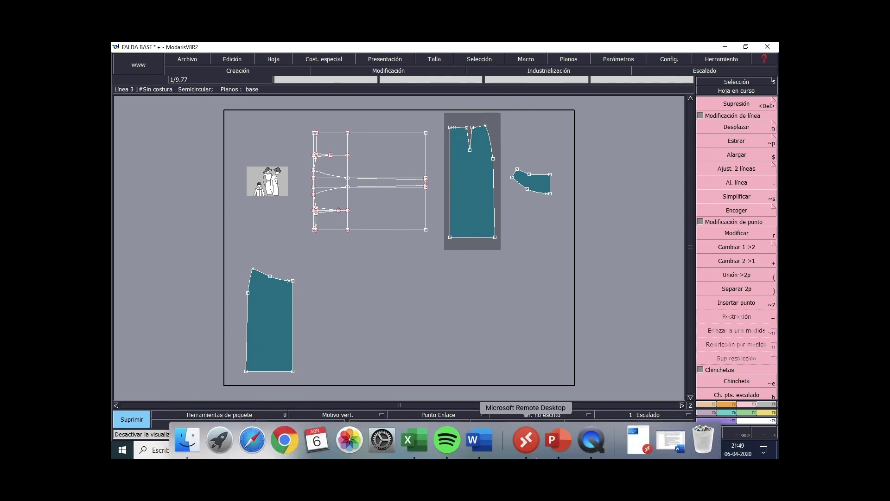
Switch to PowerPoint, read the second Herramienta Modificar slide and the Herramienta Sim. 2 Pts. slide, and return to Modaris
click(560, 439)
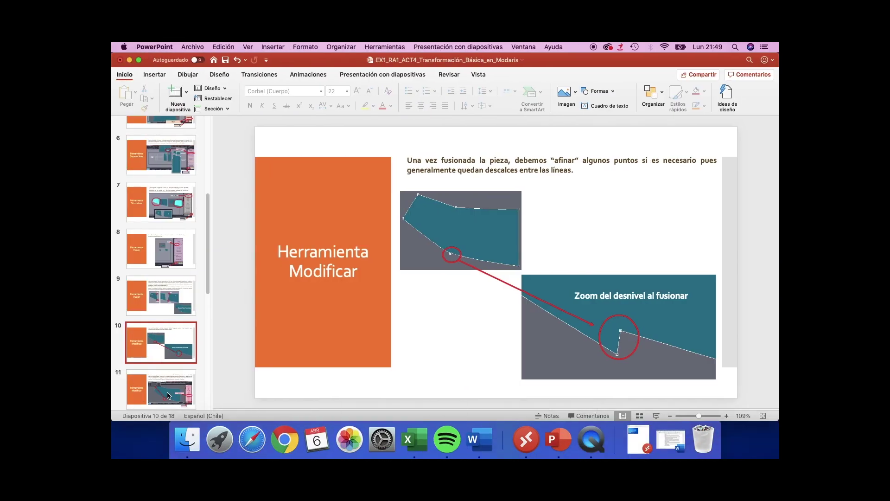
key(Down)
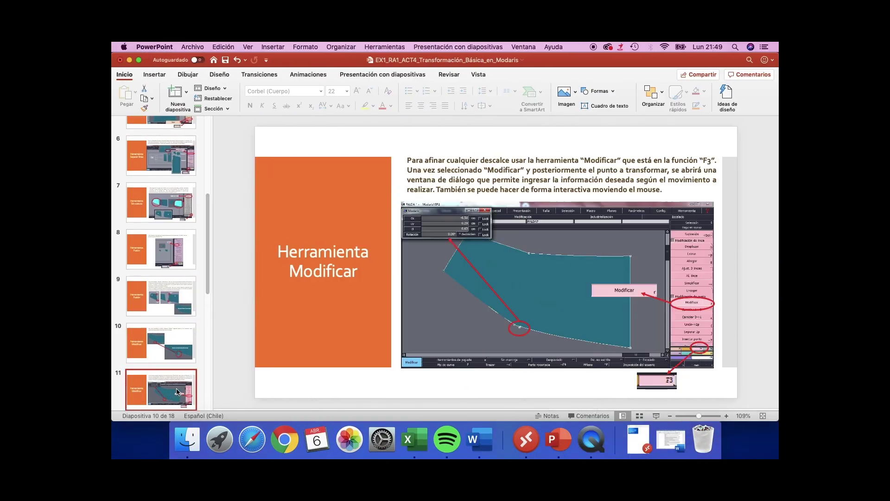
scroll(187, 367, down, 5)
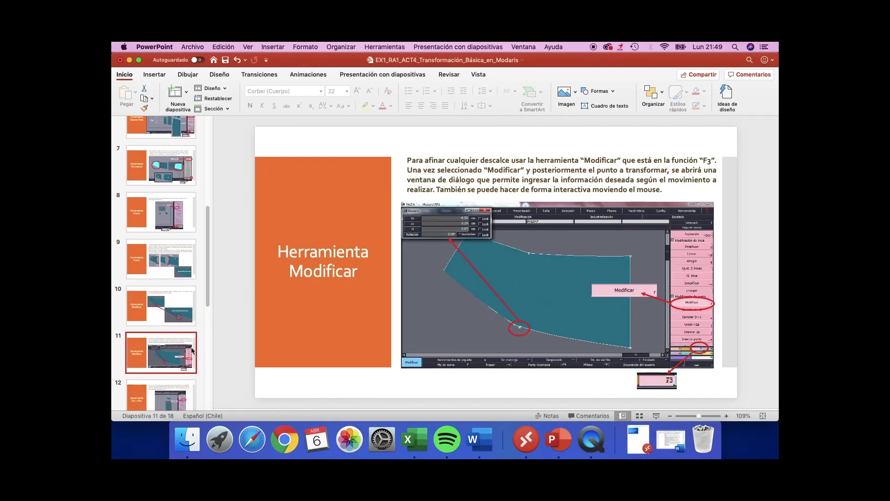
click(168, 323)
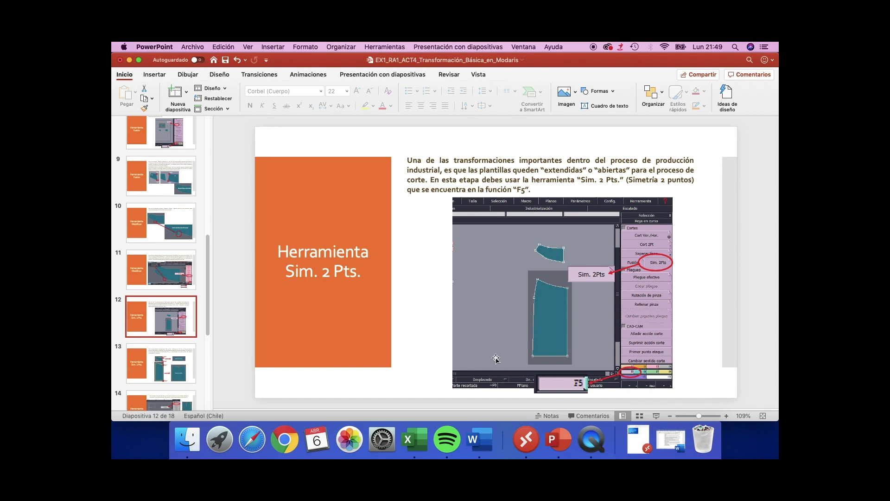
click(526, 441)
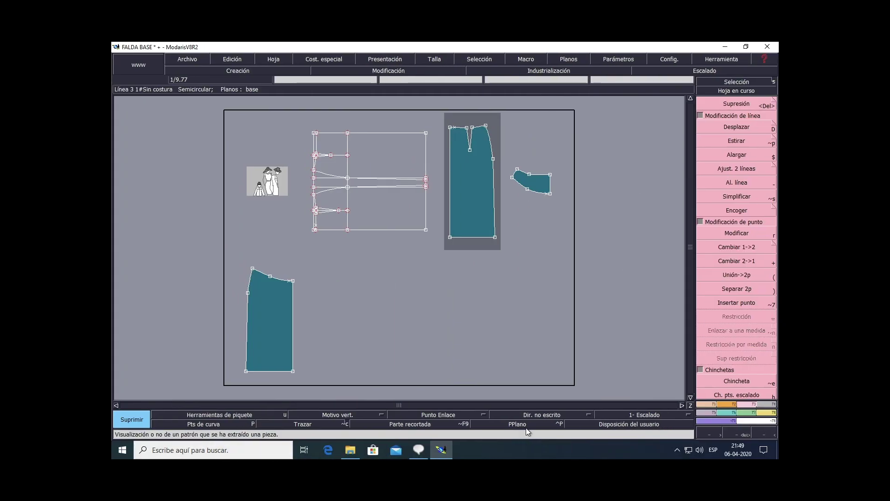
Mirror the lower skirt panel into a full piece with Sim. 2Pts, using the two ends of its straight centre edge as the axis
click(711, 416)
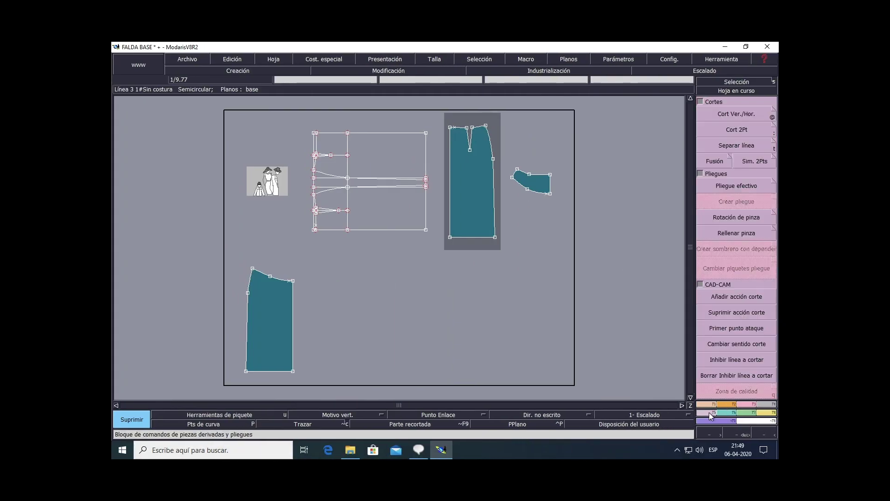
click(754, 161)
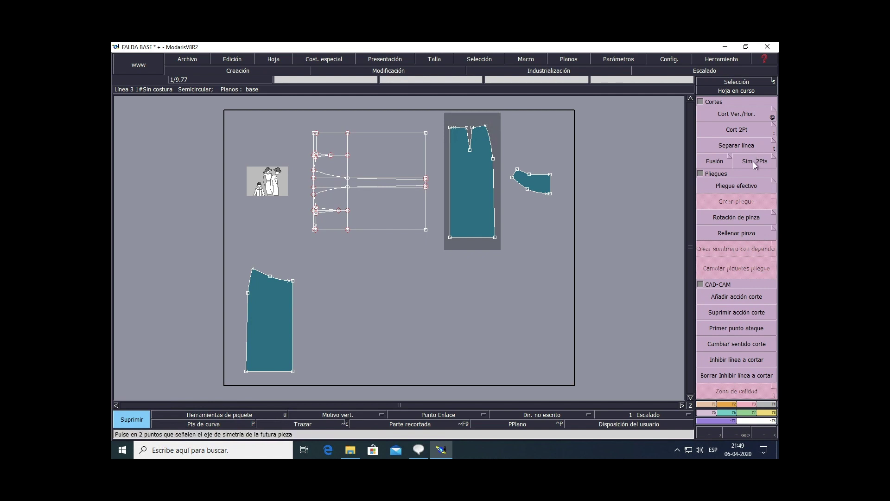
click(753, 161)
click(293, 281)
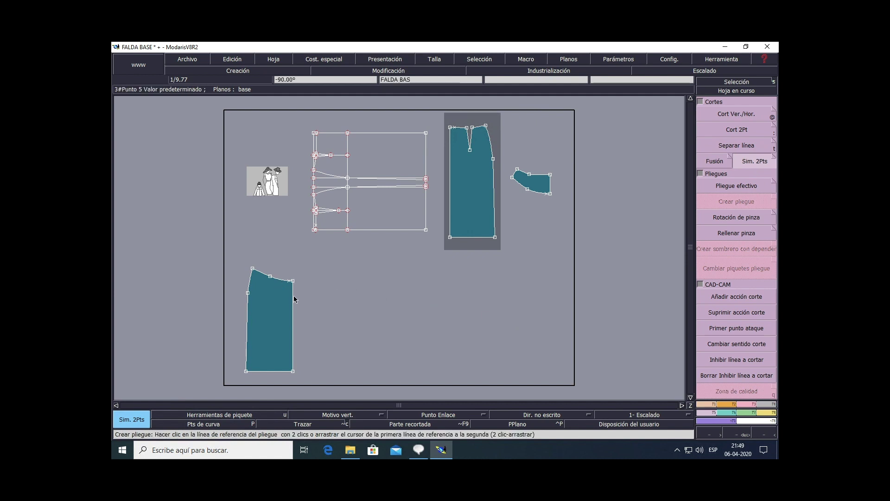
click(292, 370)
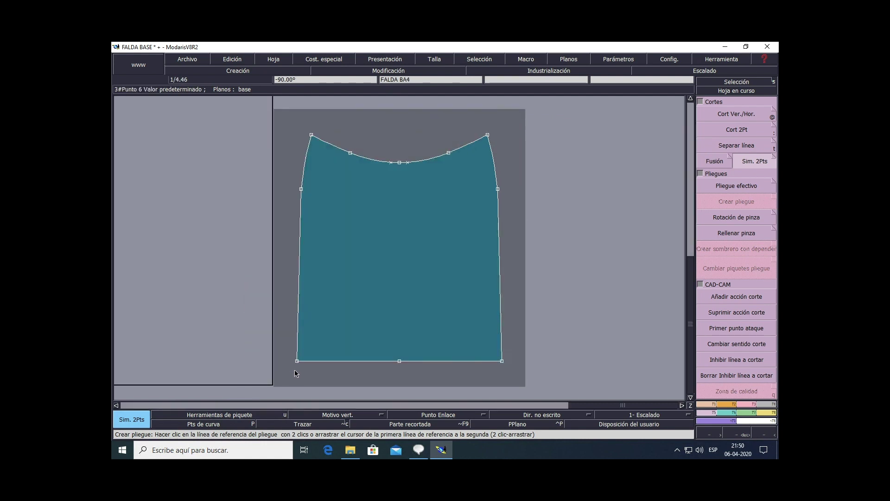
scroll(294, 369, up, 2)
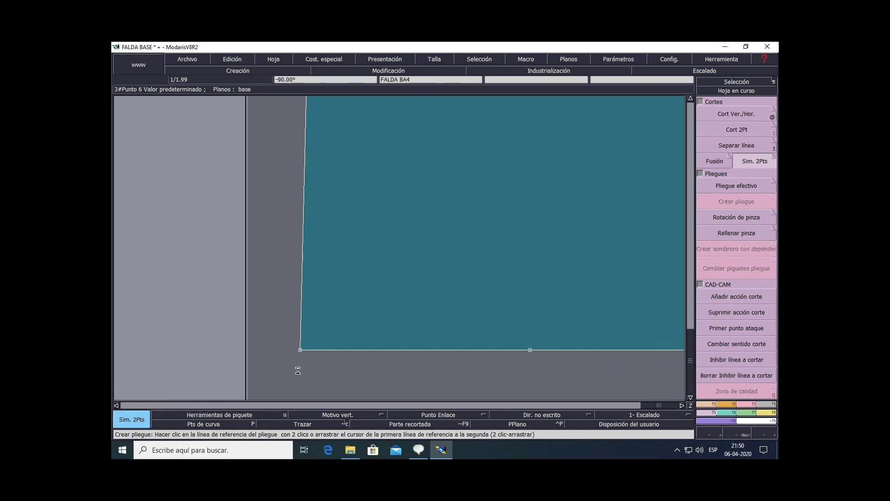
scroll(298, 370, down, 1)
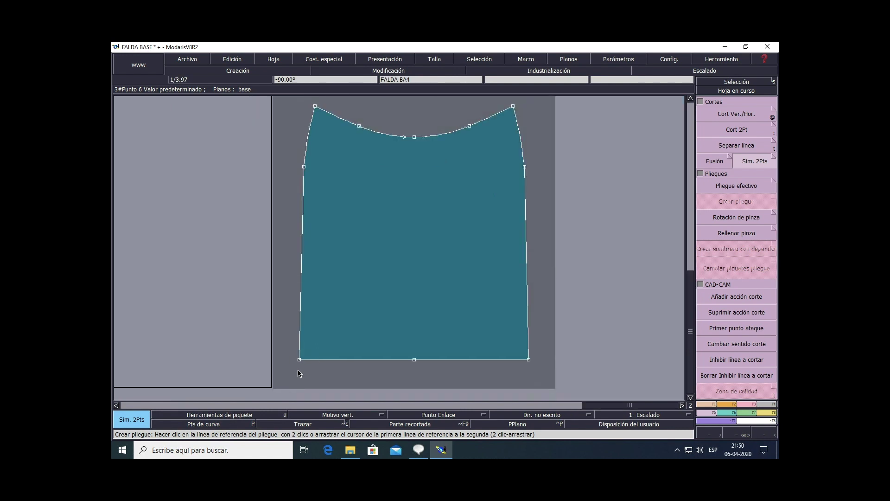
scroll(389, 293, down, 2)
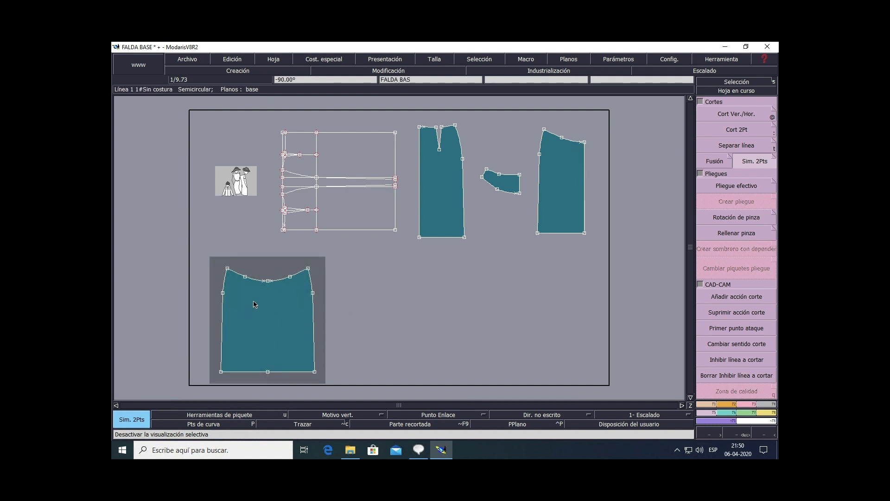
Delete the sheet of the original half lower skirt panel
click(750, 162)
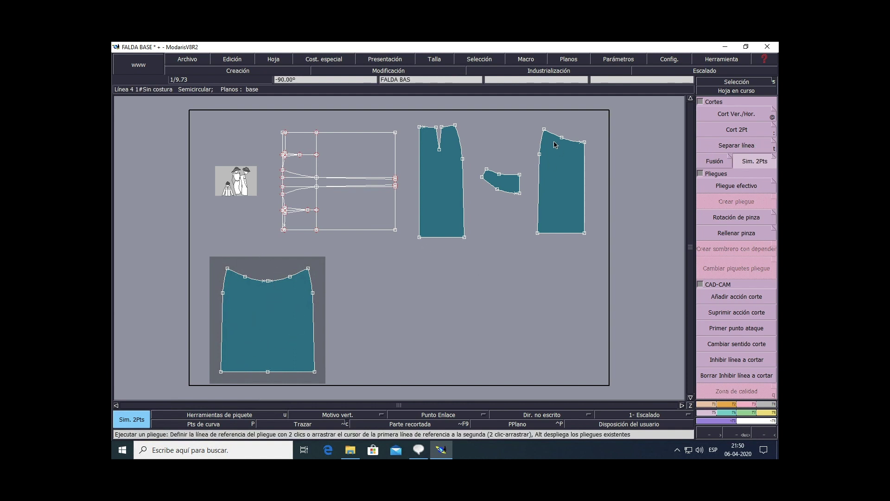
key(Delete)
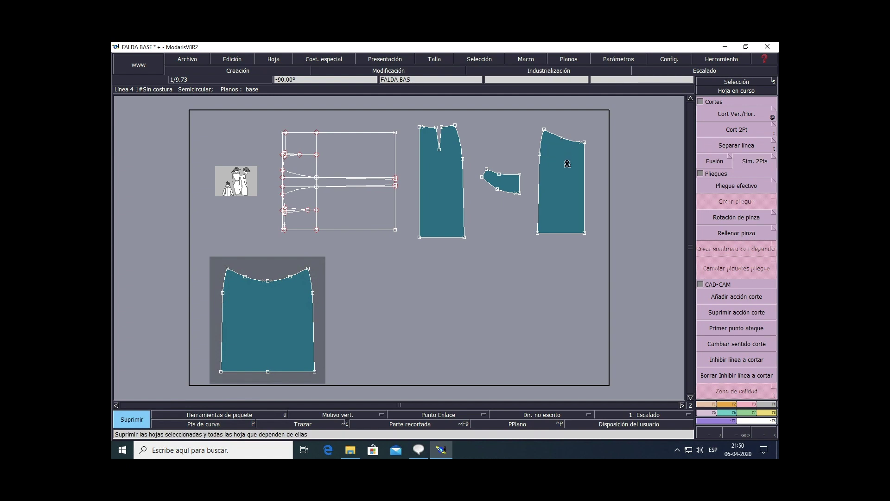
click(567, 161)
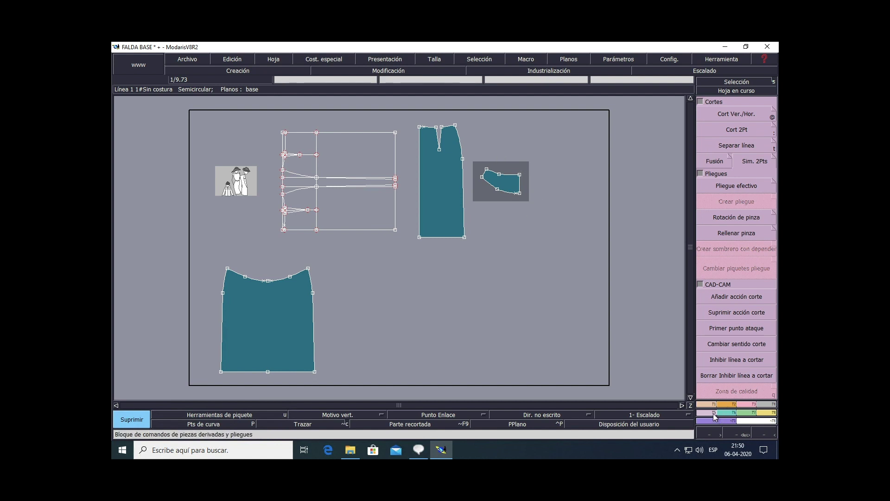
Mirror the merged yoke into a full piece with Sim. 2Pts across its straight centre edge, and display all sheets
click(763, 161)
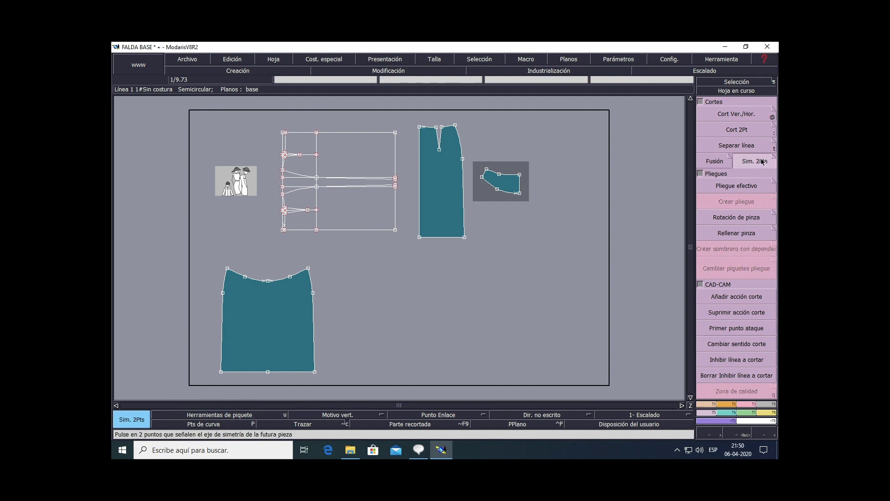
click(520, 190)
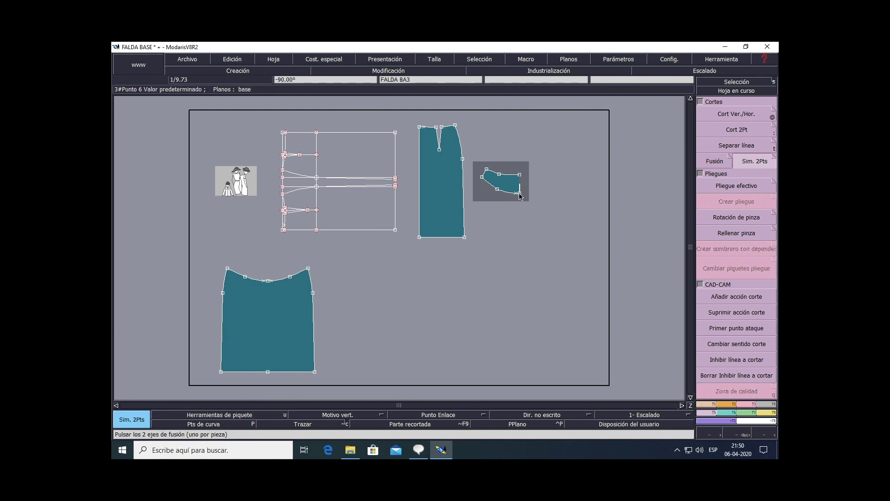
click(518, 194)
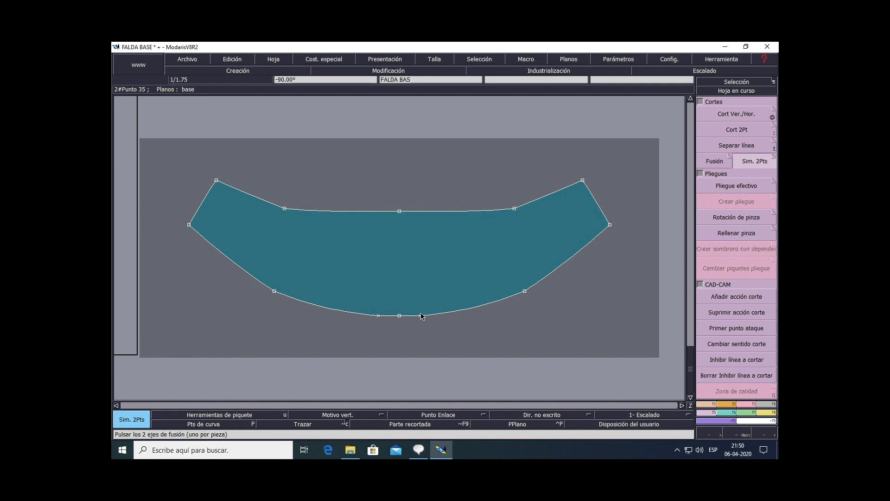
key(j)
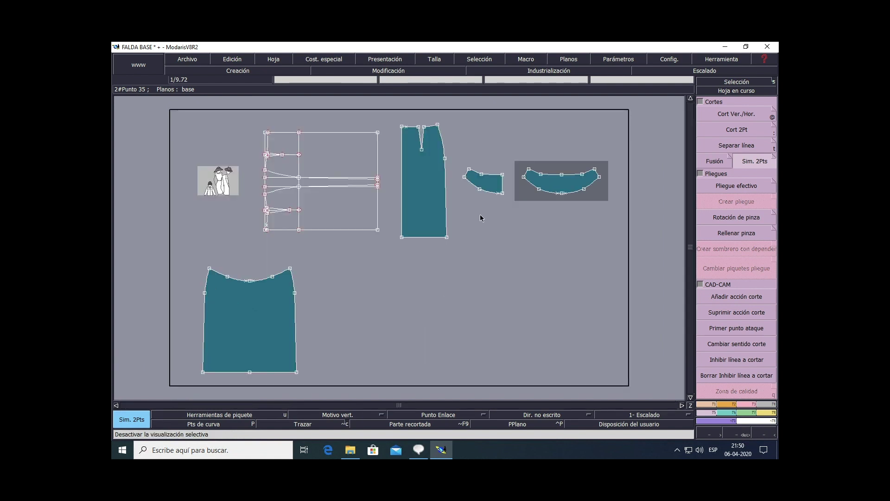
Delete the sheet of the original half yoke and rearrange the remaining sheets in view
key(Delete)
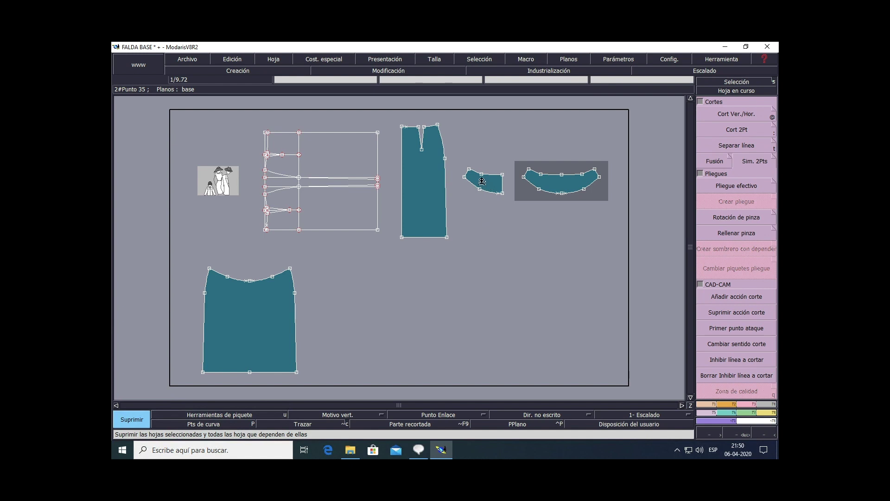
click(480, 185)
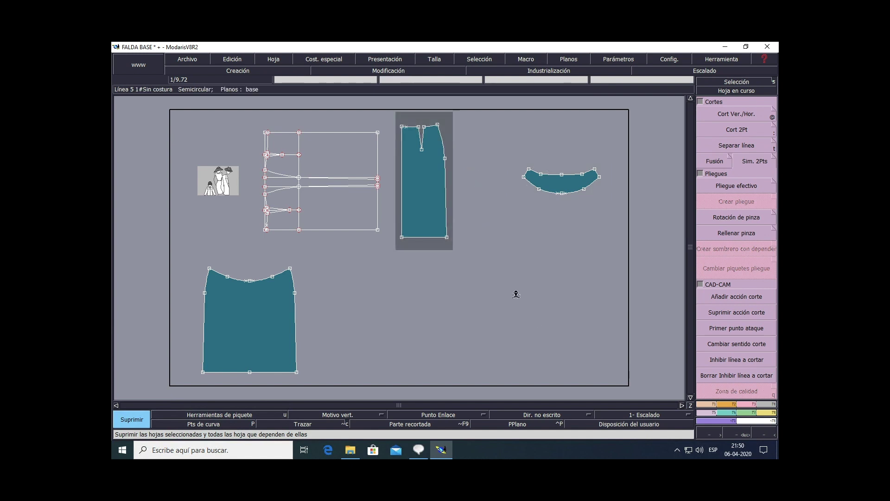
key(j)
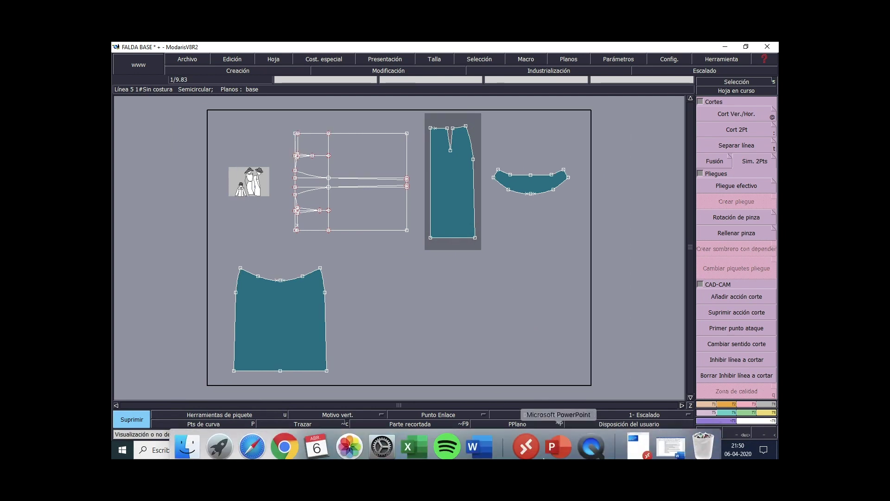
Switch to PowerPoint, read the second Herramienta Sim. 2 Pts. slide and the first Herramienta Rellenar pinza slide, and return to Modaris
click(558, 452)
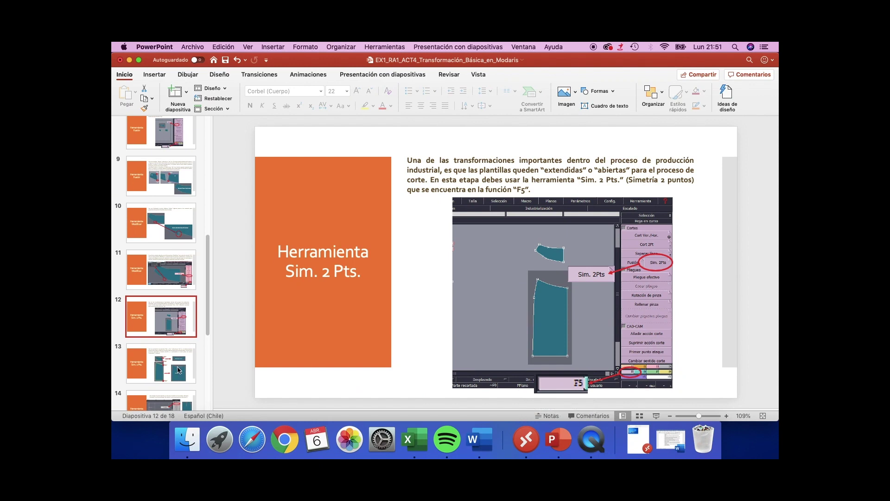
drag(207, 327, 207, 362)
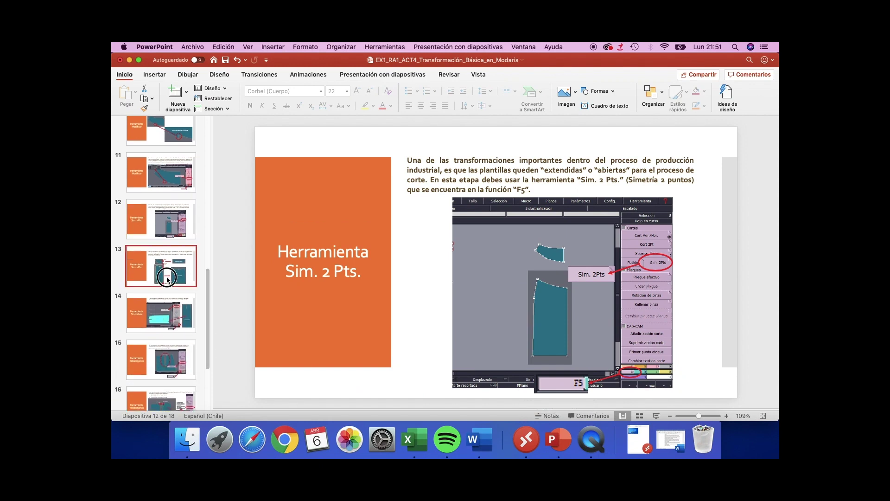
click(167, 279)
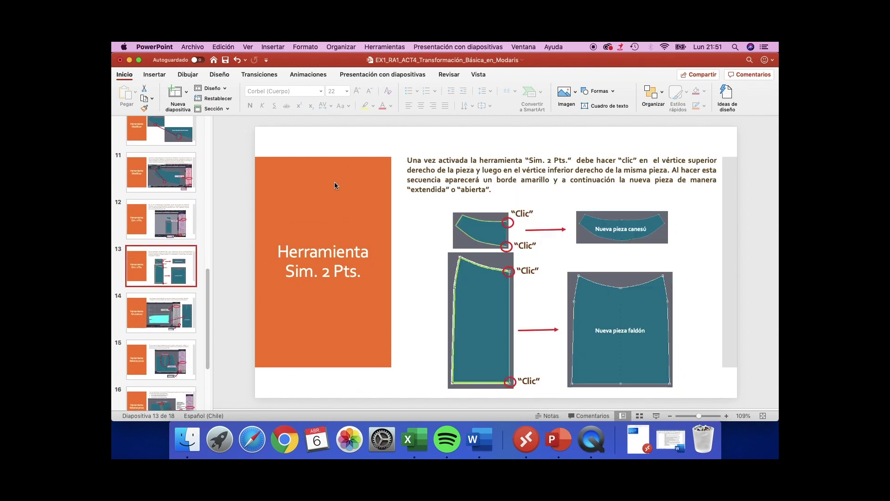
drag(206, 334, 213, 373)
click(163, 265)
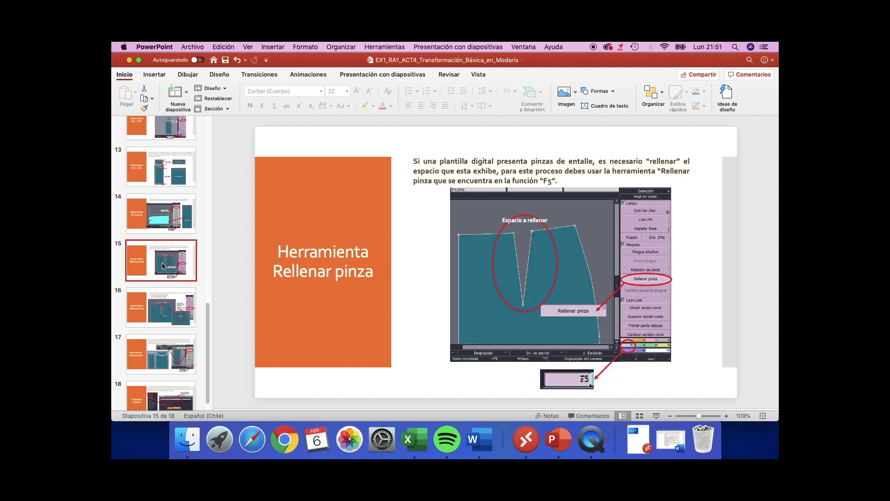
drag(207, 323, 209, 331)
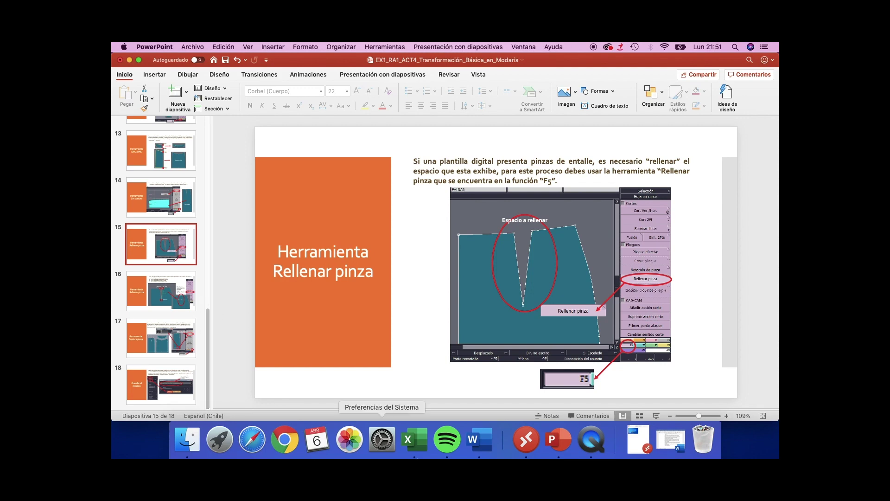
click(526, 438)
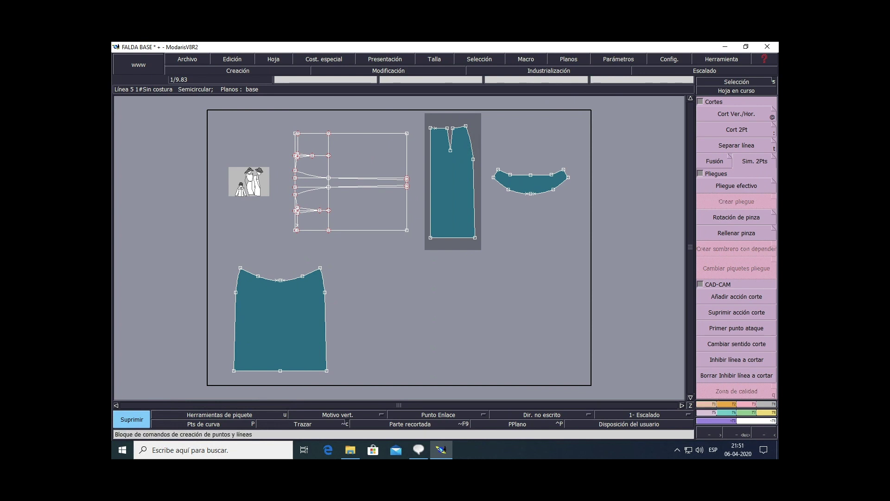
Configure the Rellenar pinza pleat notches to mark both dart mouth points, with Motivo vert. as the mark type
click(737, 234)
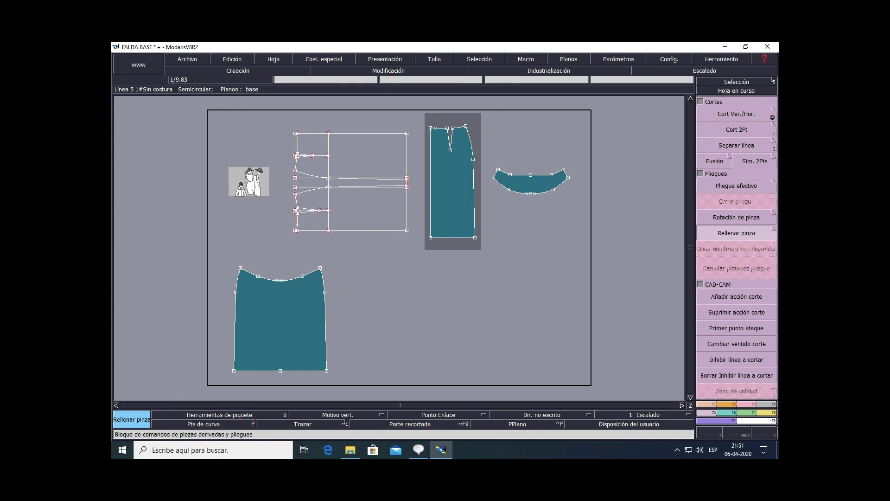
click(775, 233)
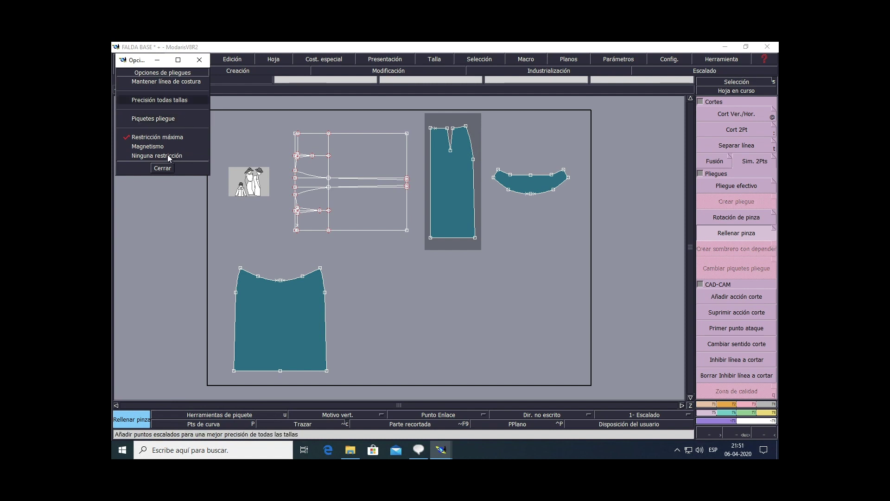
click(174, 119)
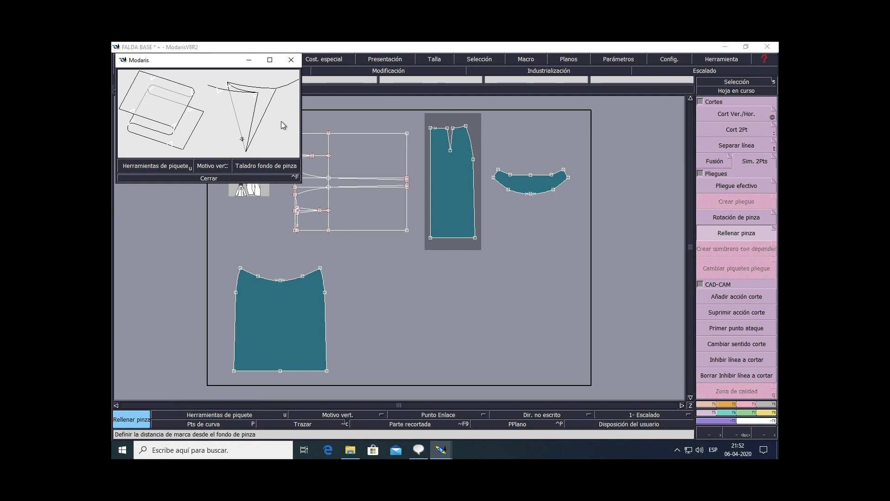
click(255, 96)
click(226, 167)
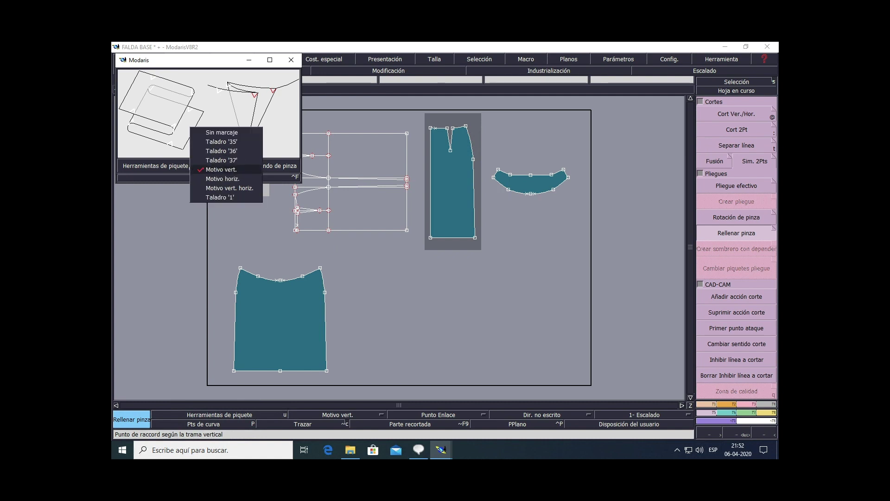
click(226, 169)
click(227, 166)
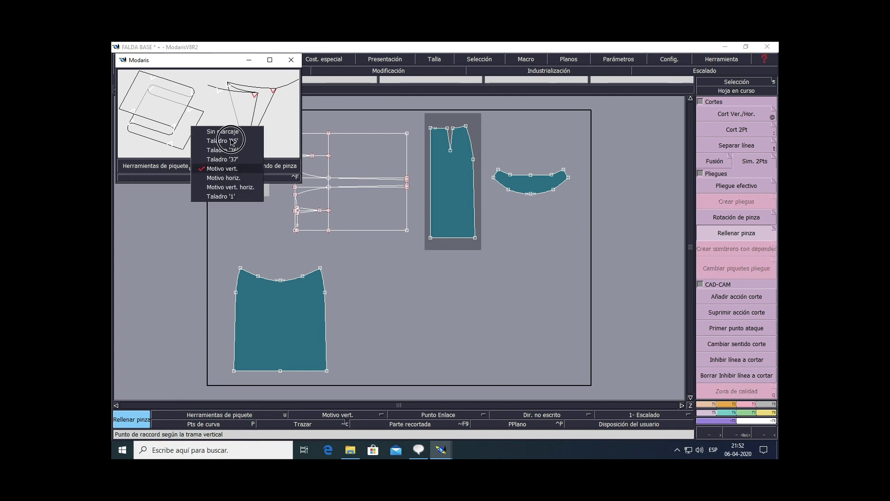
click(232, 170)
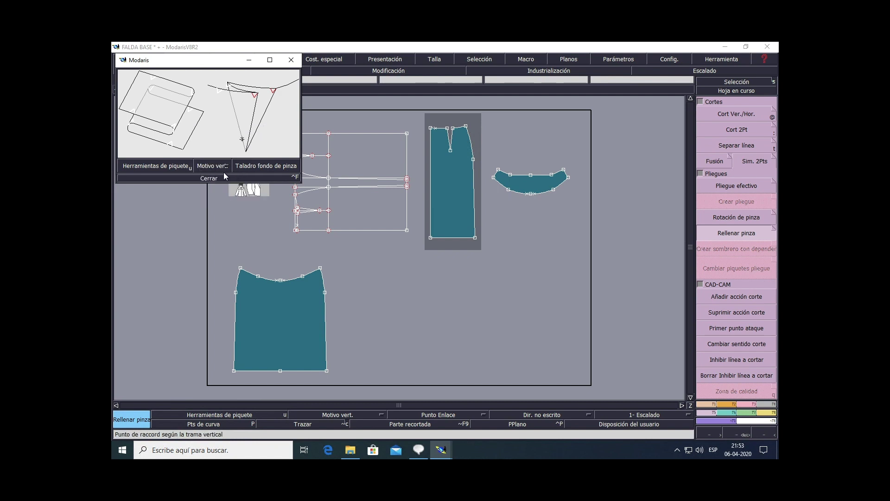
click(214, 177)
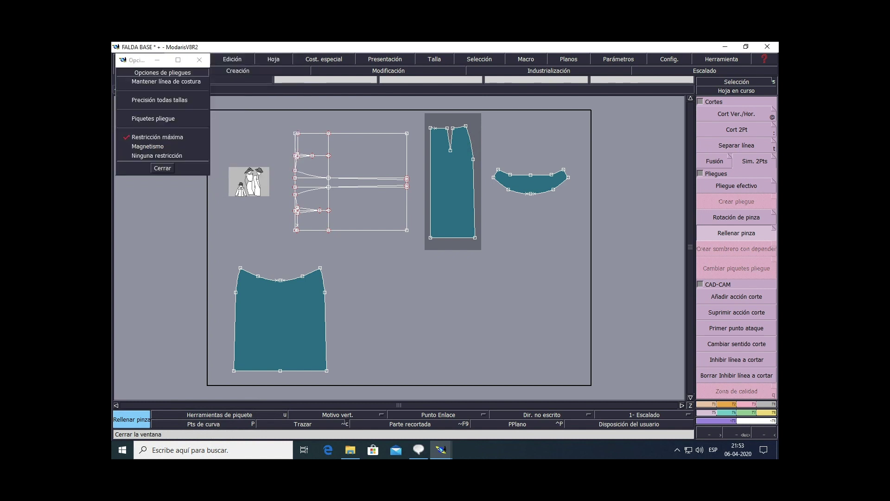
click(163, 168)
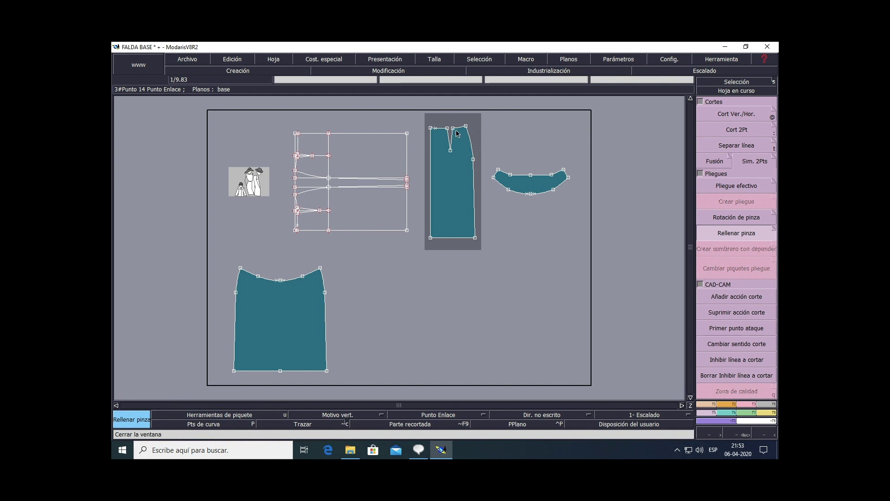
Fill the waist dart of the skirt piece with Rellenar pinza, picking the dart tip and its two mouth points
scroll(459, 132, up, 1)
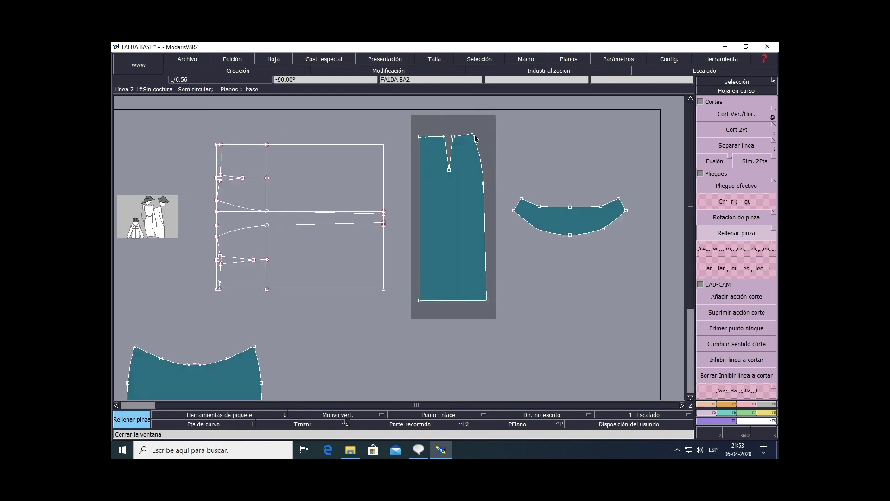
scroll(475, 139, up, 1)
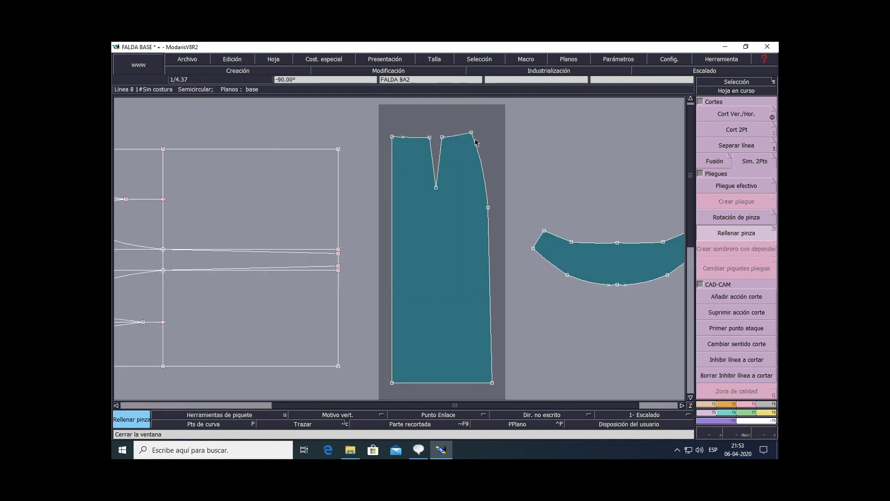
scroll(474, 139, up, 1)
click(741, 234)
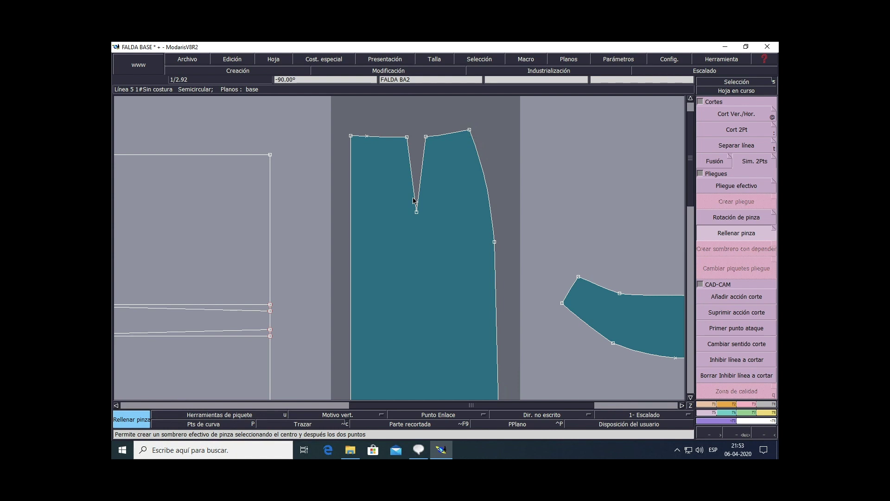
click(417, 212)
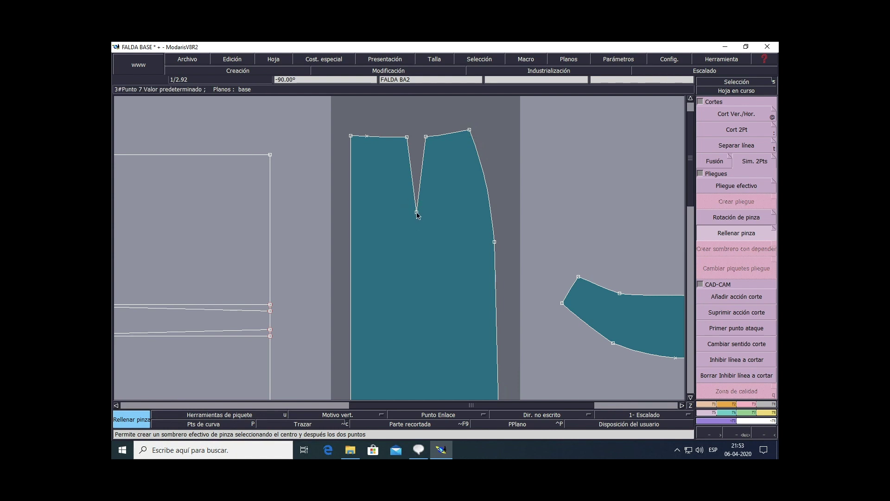
click(407, 138)
click(424, 137)
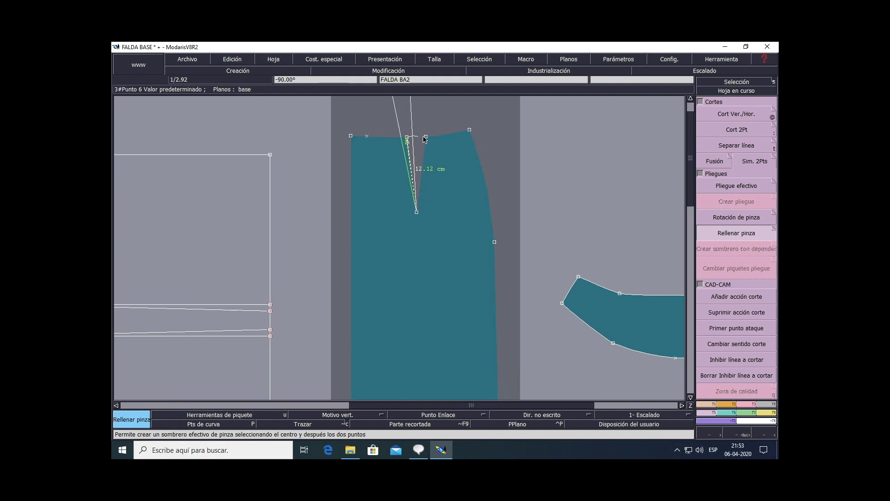
click(427, 139)
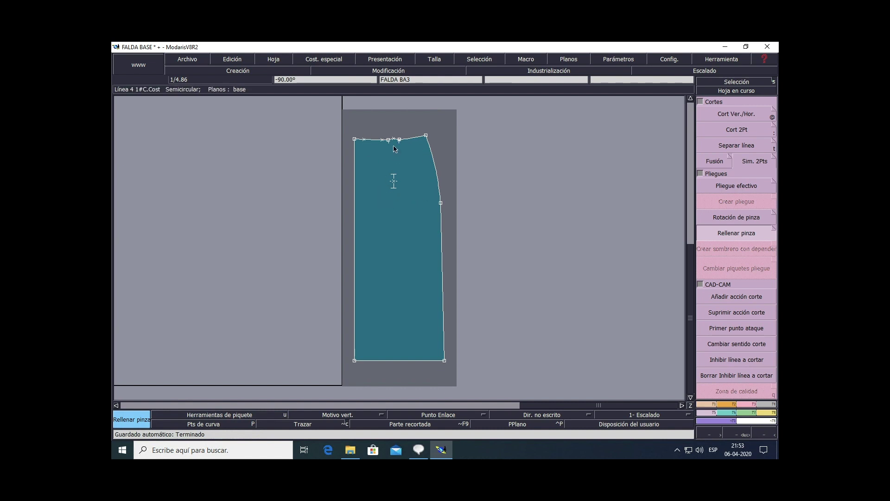
Join the two misaligned points at the filled dart's mouth on the side-seam side with Unión->2p
scroll(395, 148, up, 1)
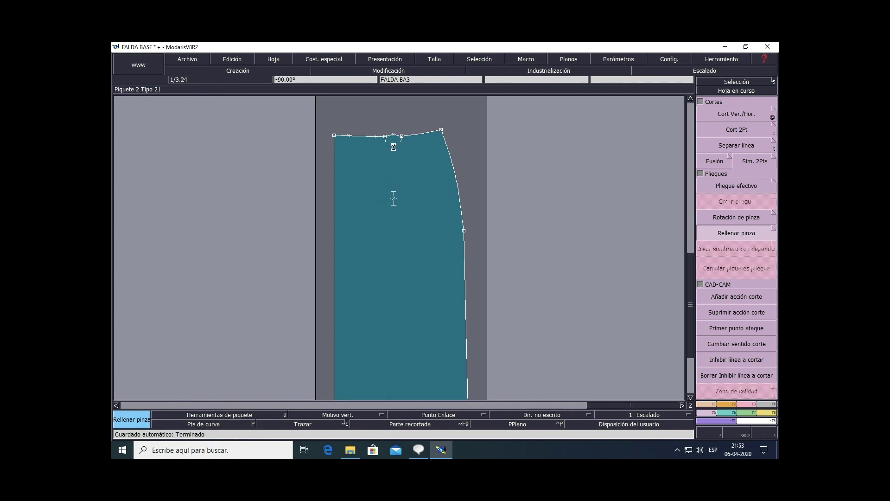
scroll(394, 148, up, 2)
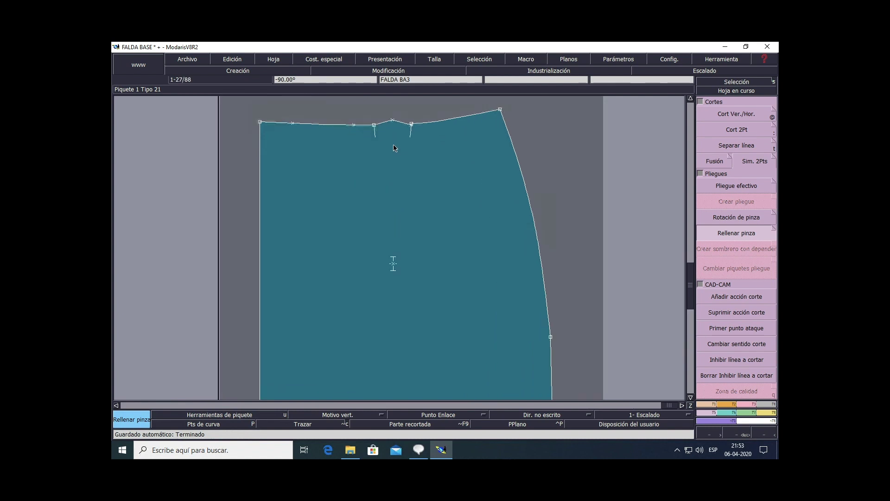
scroll(393, 148, up, 1)
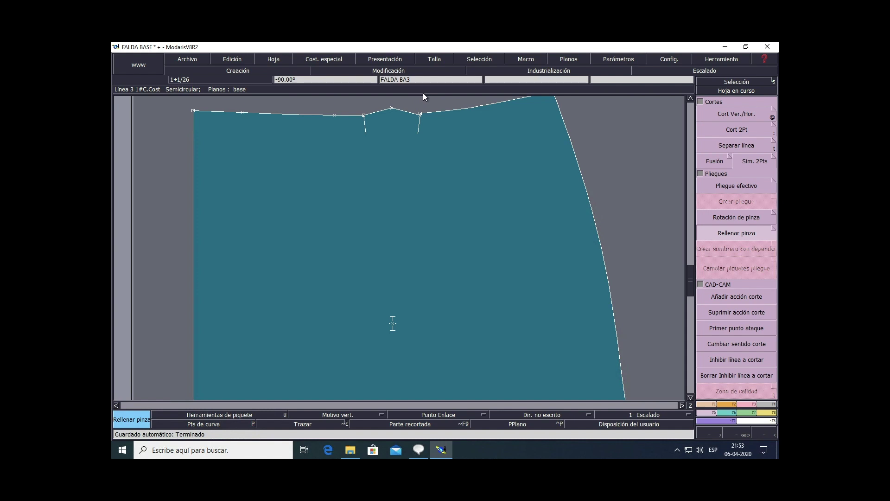
scroll(440, 111, up, 2)
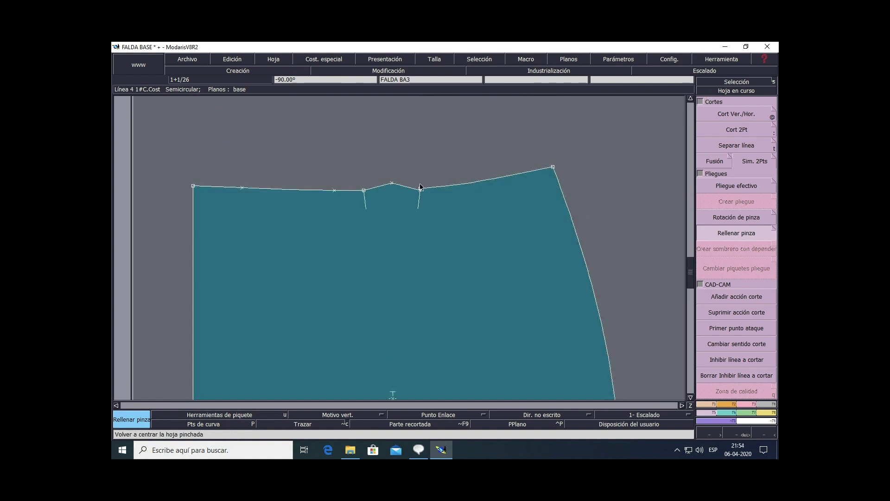
scroll(421, 185, up, 1)
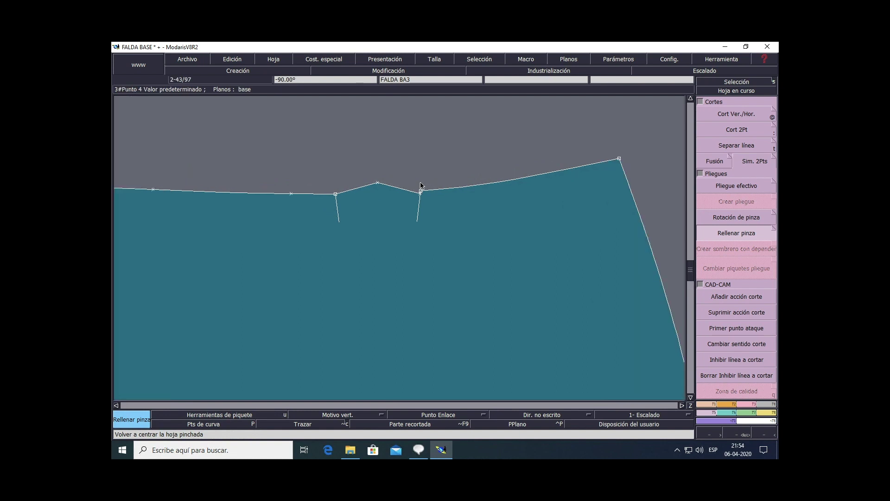
scroll(421, 185, up, 3)
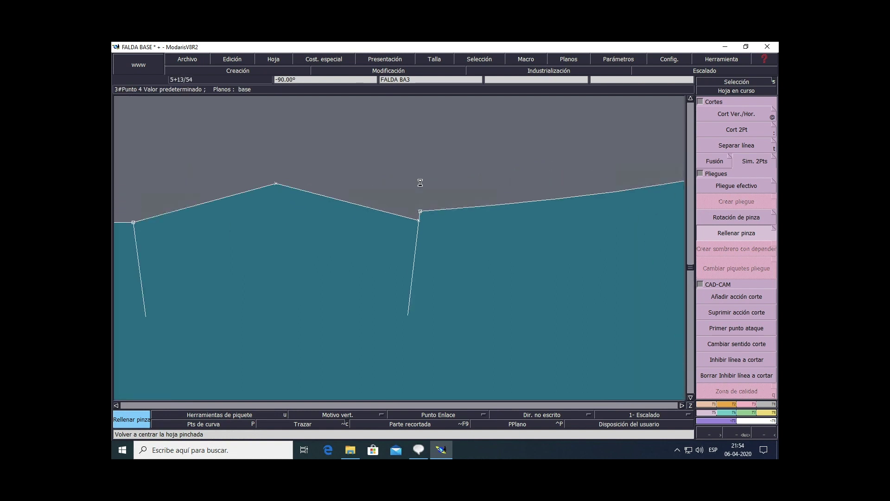
scroll(421, 219, up, 1)
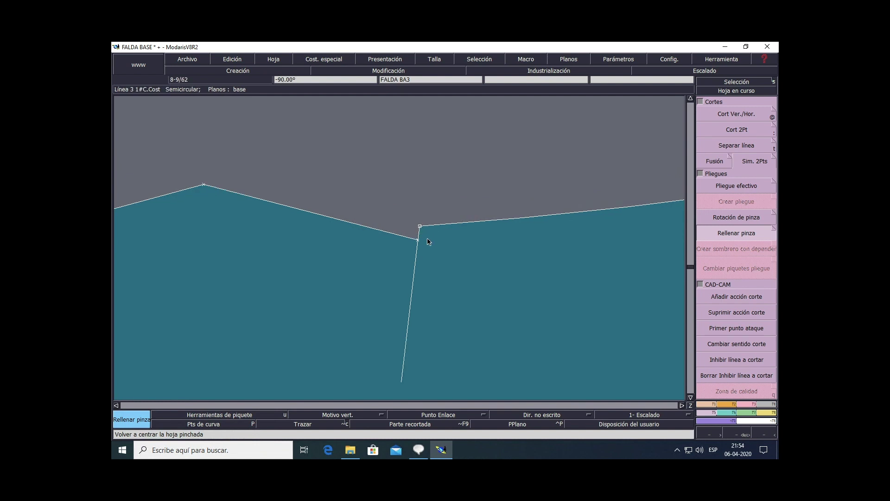
scroll(430, 239, down, 2)
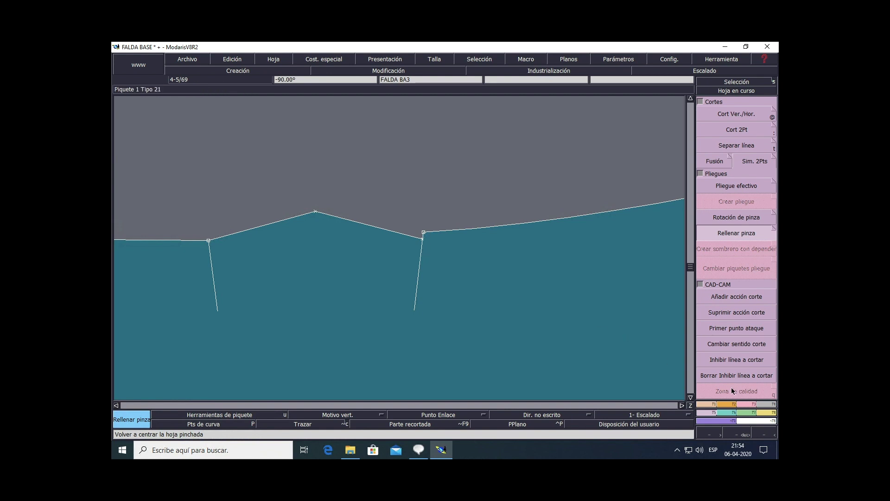
click(748, 406)
click(749, 405)
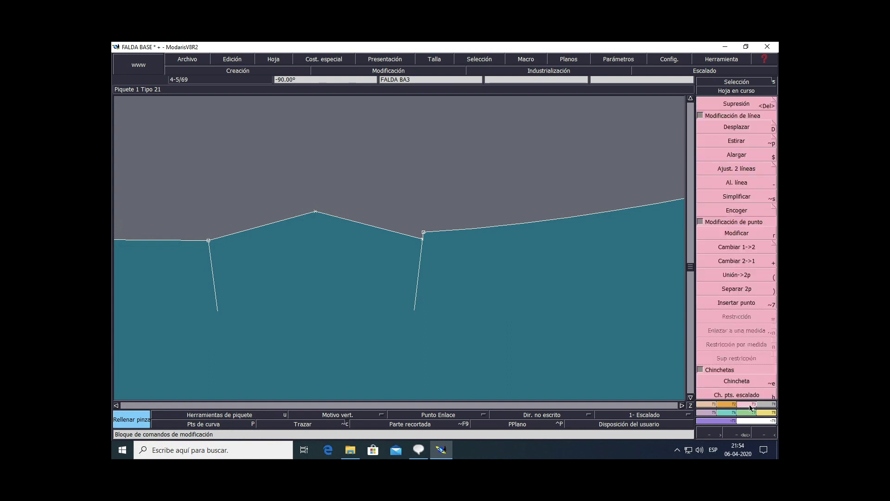
click(740, 277)
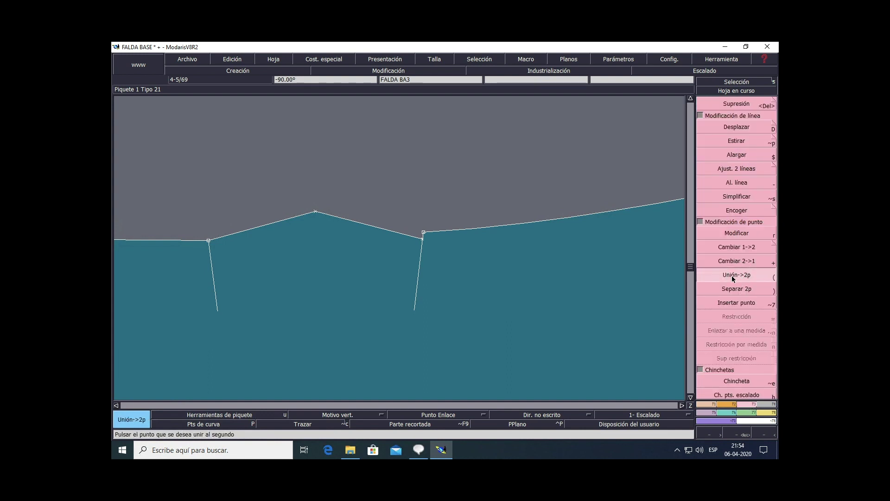
click(423, 234)
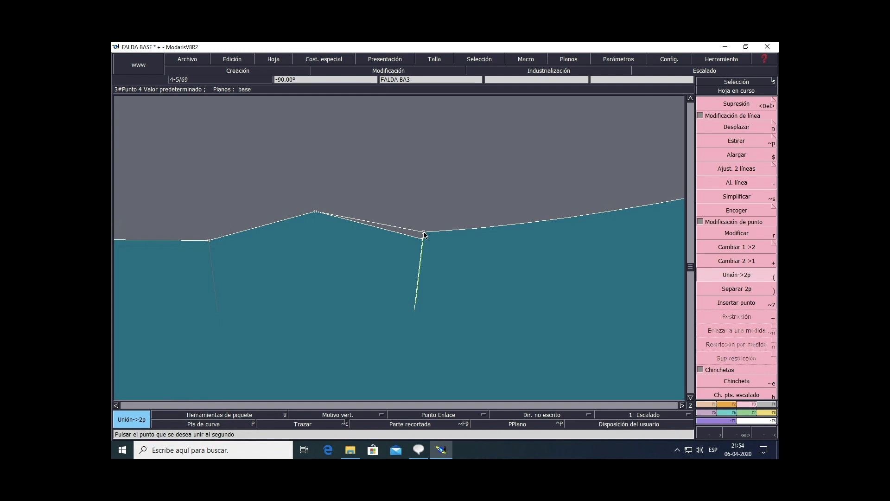
click(423, 233)
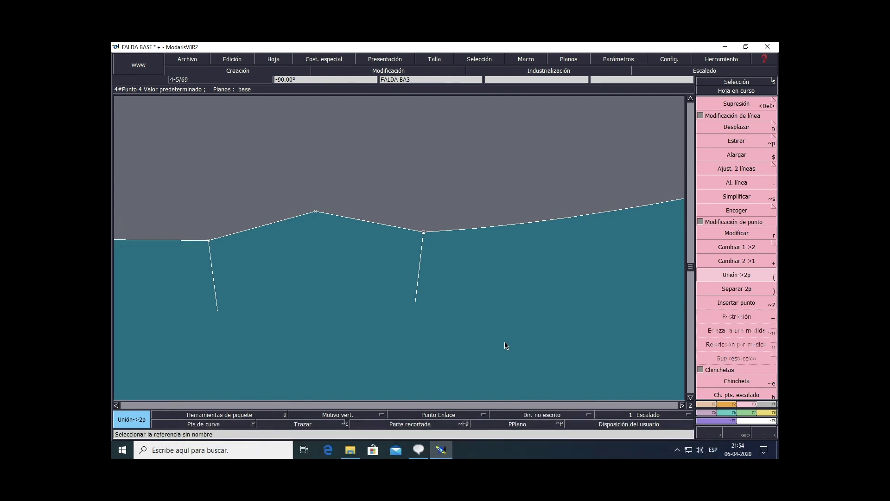
Display all sheets and delete the sheet of the skirt piece with the open dart
key(8)
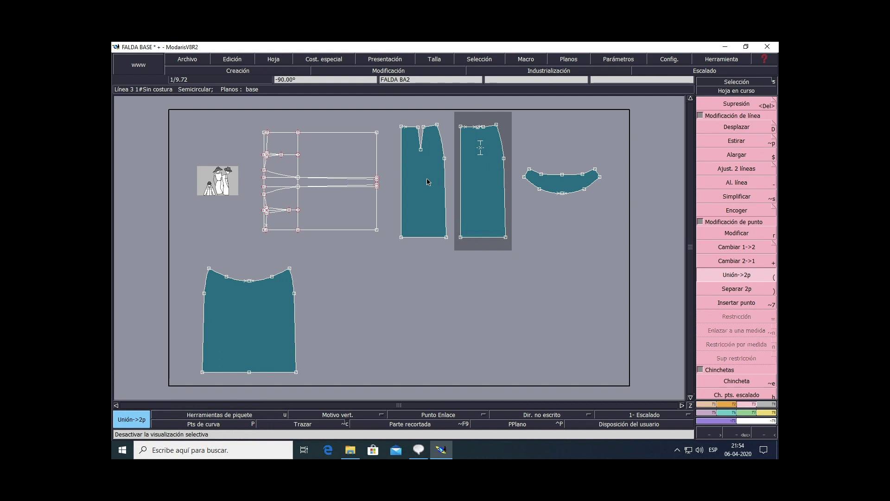
key(Delete)
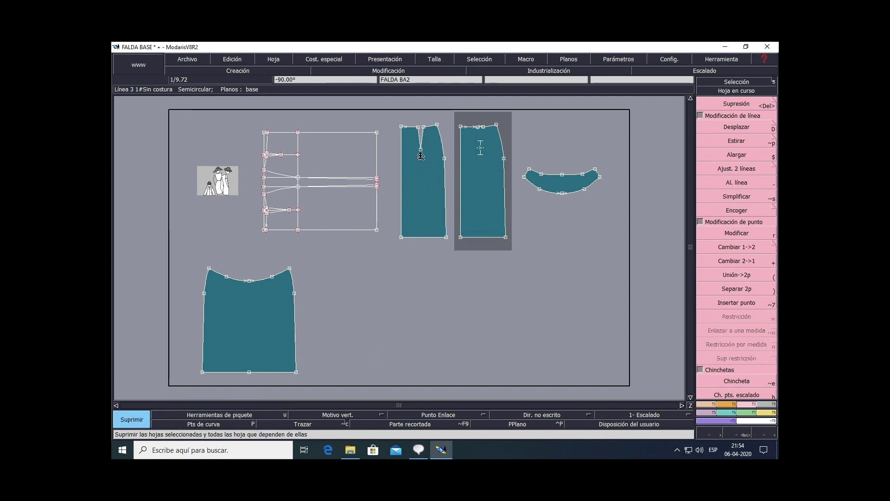
click(419, 156)
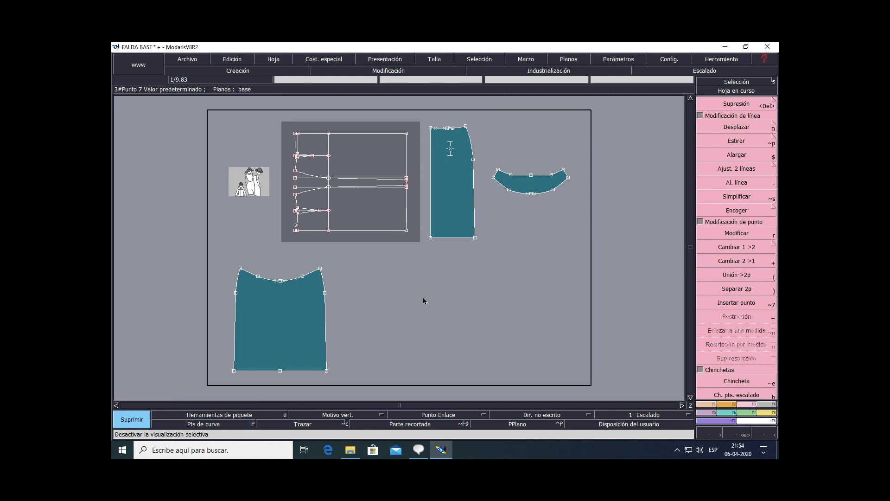
Switch to PowerPoint and consult the Herramienta Rellenar pinza slide
click(557, 448)
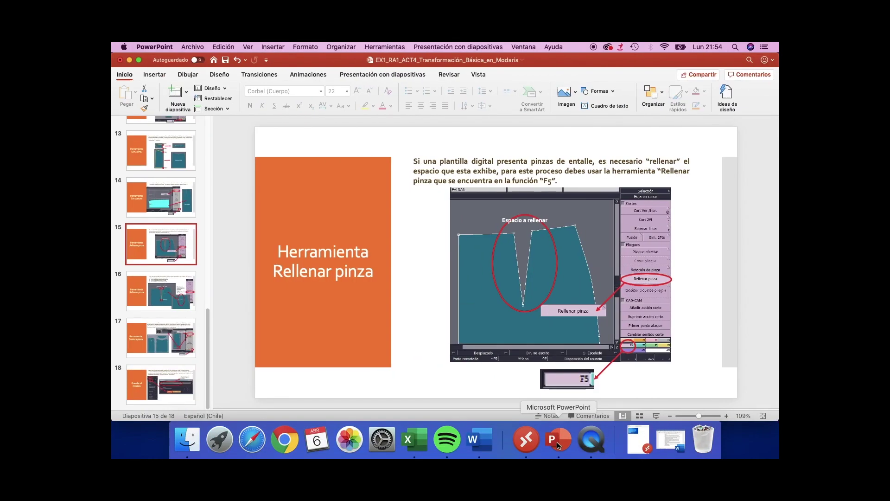
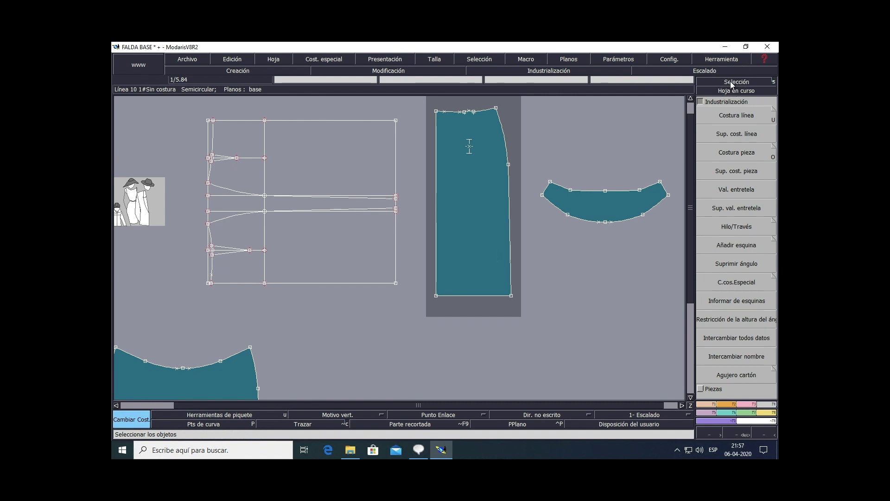
Add a seam allowance to the filled-dart skirt piece's hem with Costura línea, setting Principio and Fin to 3 cm
click(730, 82)
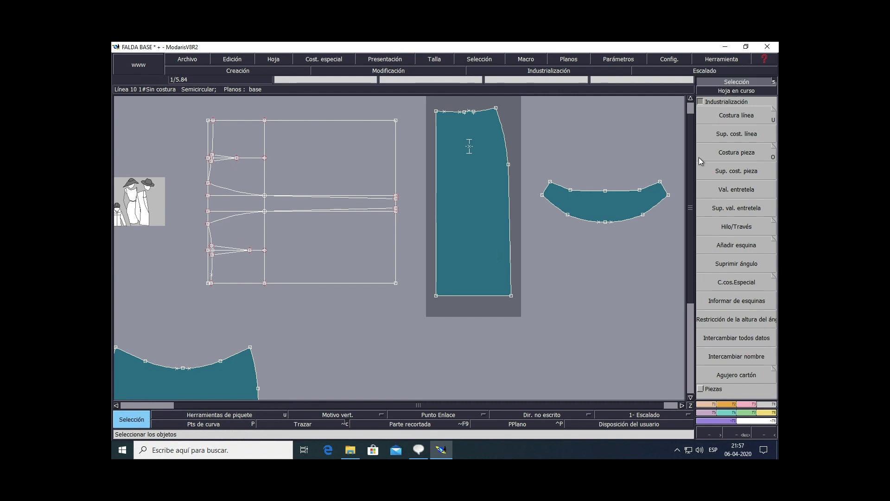
click(464, 296)
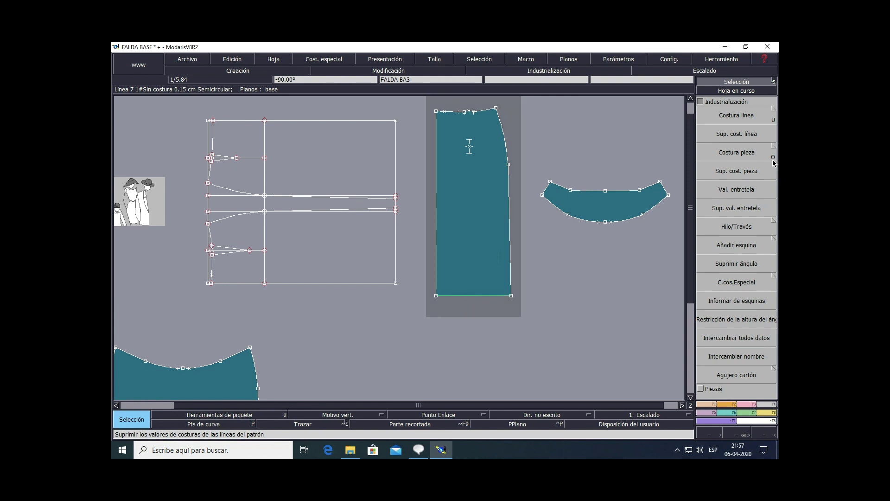
click(736, 115)
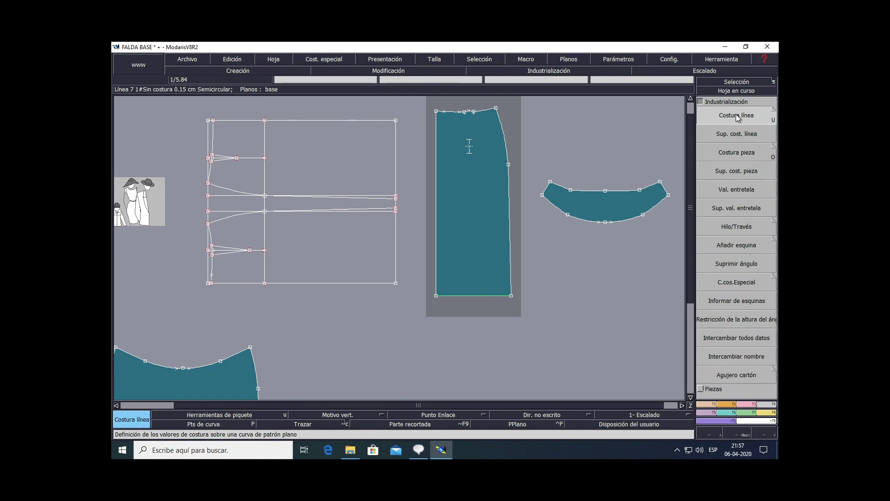
click(475, 295)
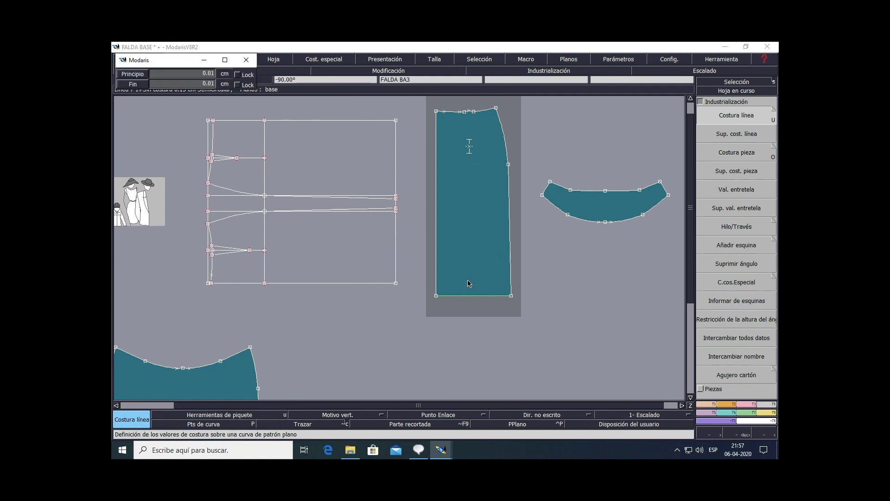
click(196, 78)
click(195, 75)
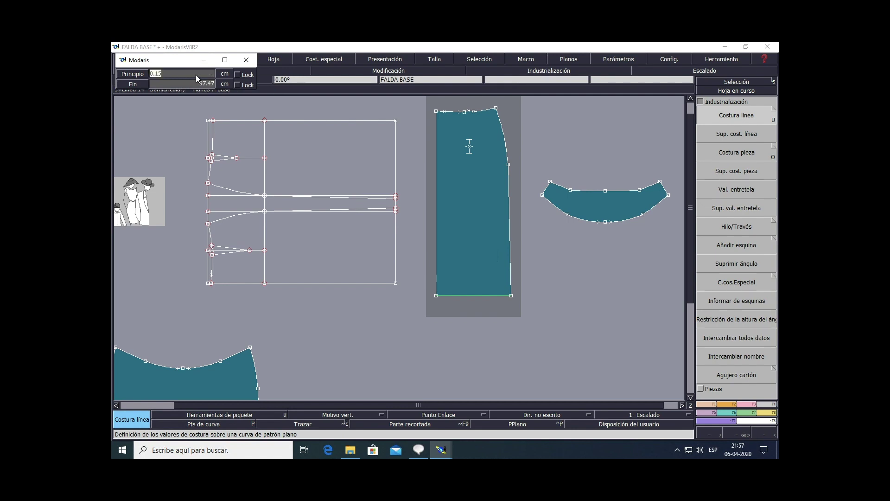
text(3)
key(Return)
click(201, 85)
text(3)
click(442, 297)
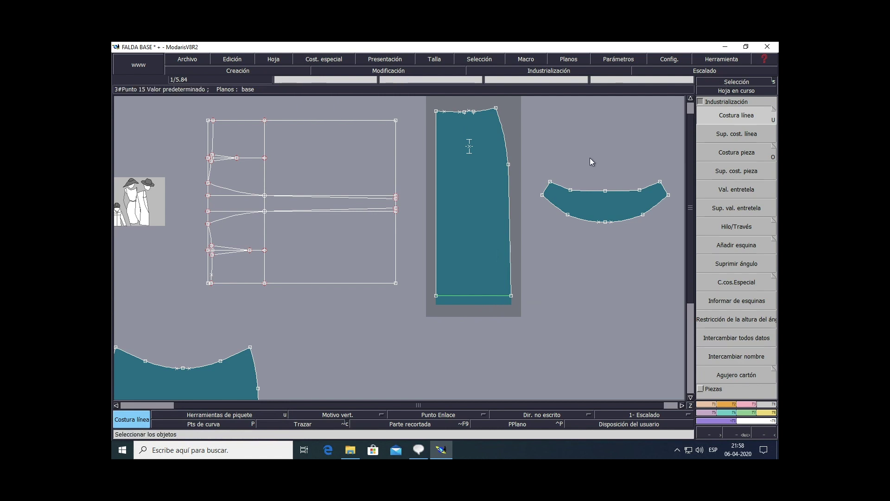
Add a seam allowance to the filled-dart skirt piece's waist, side and straight vertical edges with Costura pieza, setting Principio and Fin to 1 cm
click(691, 99)
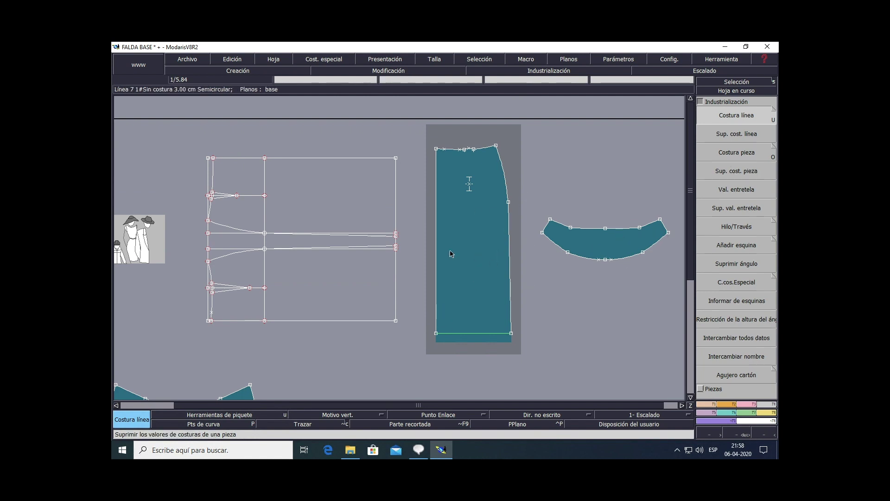
click(736, 82)
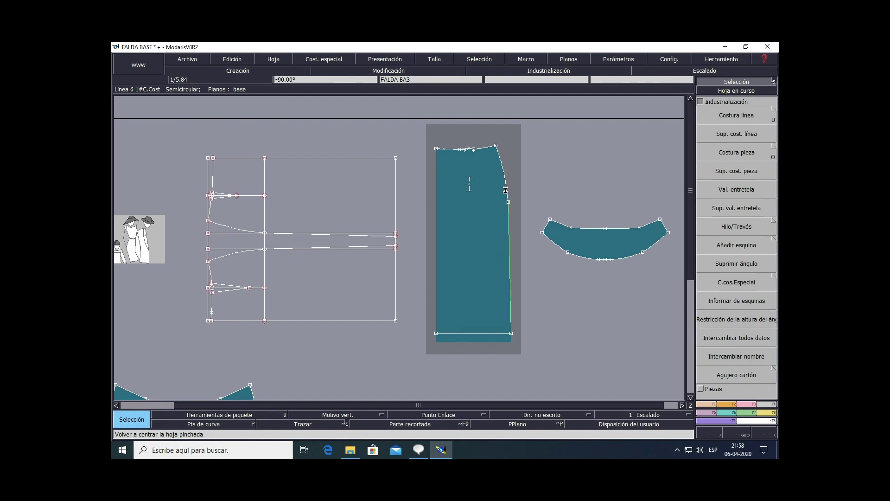
shift+click(487, 147)
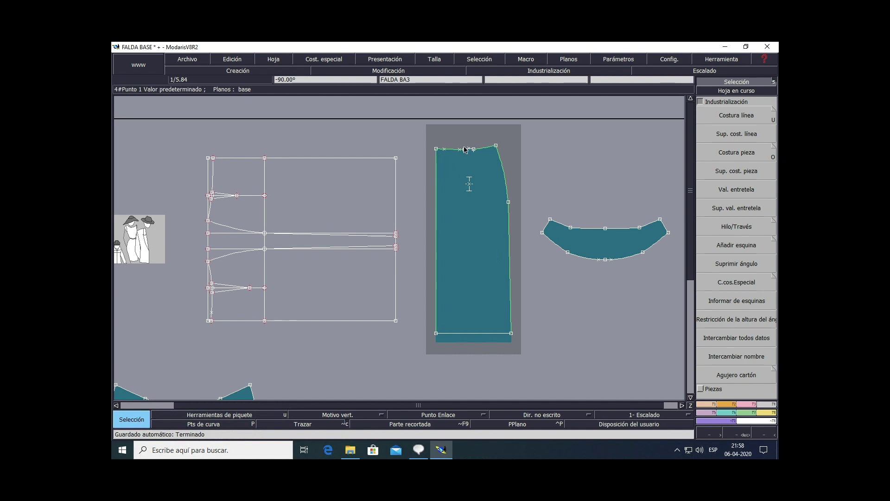
scroll(465, 150, up, 3)
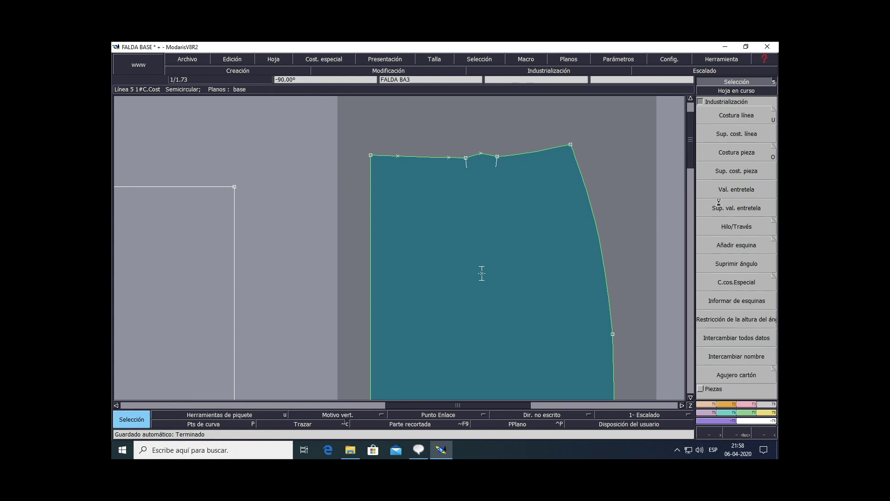
click(728, 158)
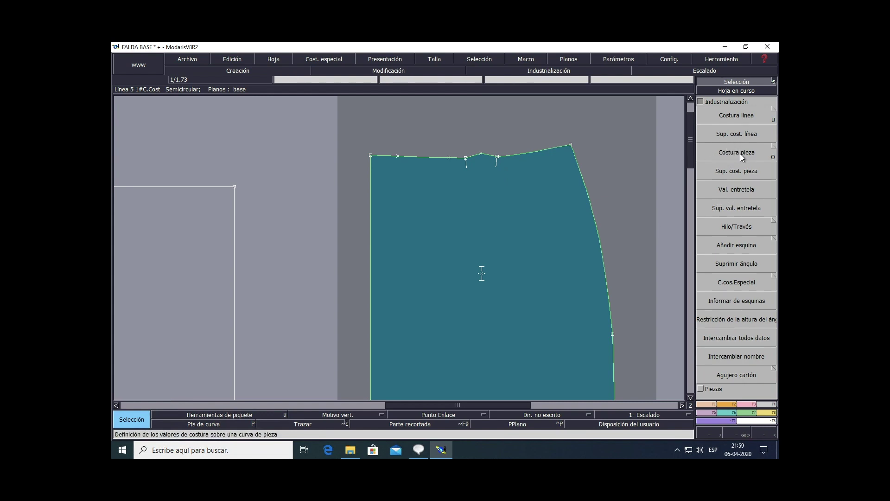
click(739, 153)
click(738, 152)
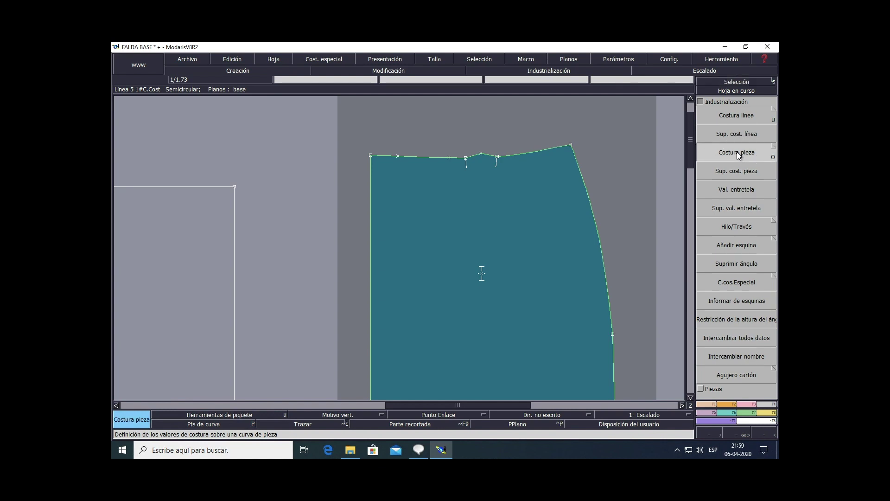
click(541, 154)
click(197, 78)
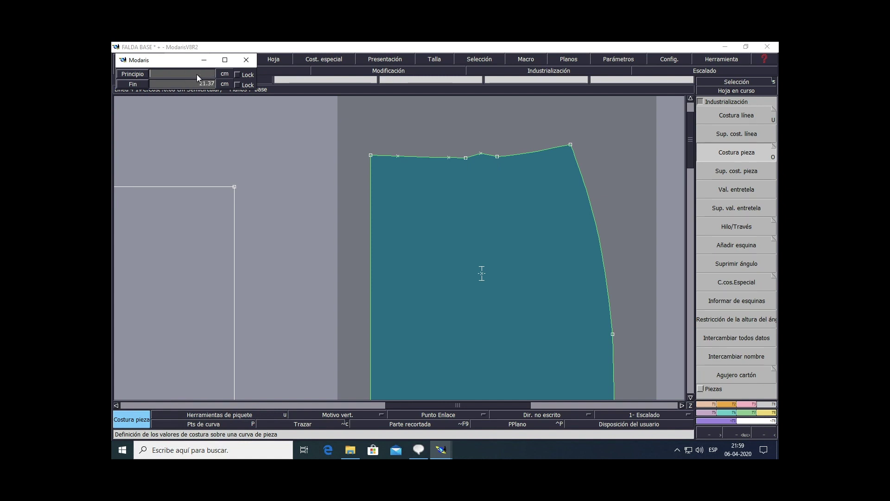
text(1)
click(208, 82)
text(1)
key(Return)
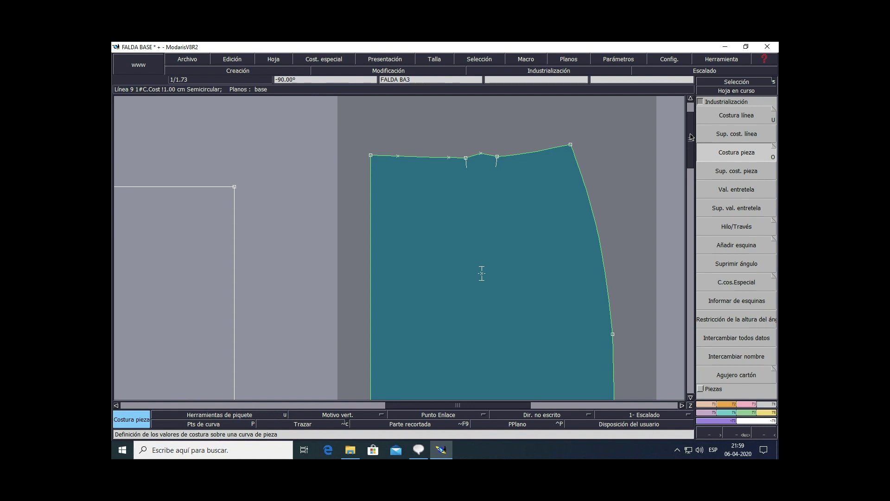
Switch the waist and side seam allowances of the filled-dart skirt piece to the outside with Cambiar Cost.Ext./Int
ctrl+scroll(469, 202, up, 1)
scroll(569, 204, up, 1)
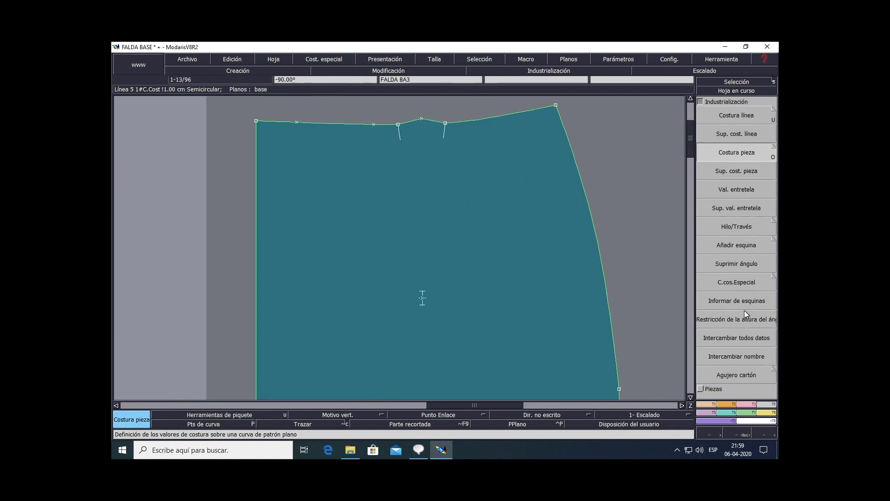
click(700, 102)
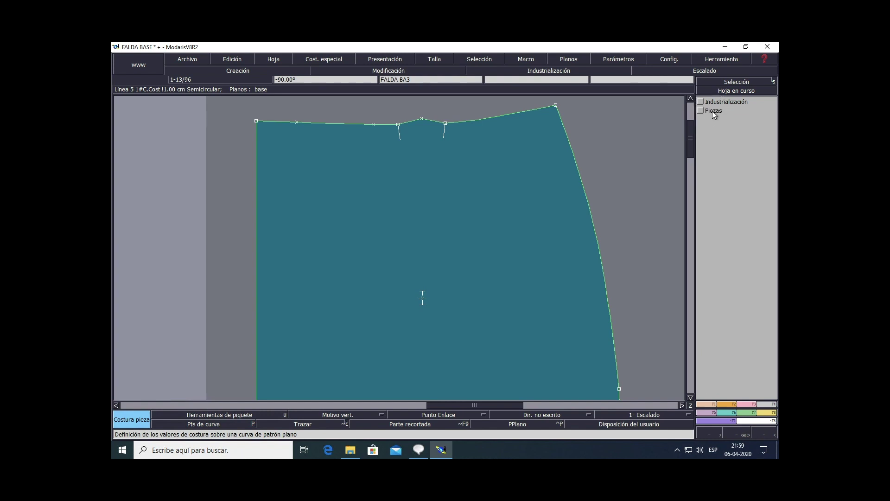
click(712, 110)
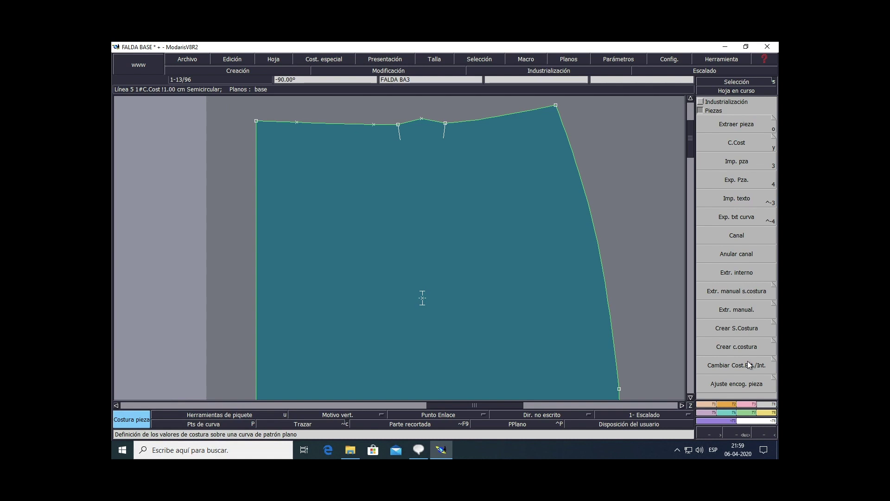
click(723, 366)
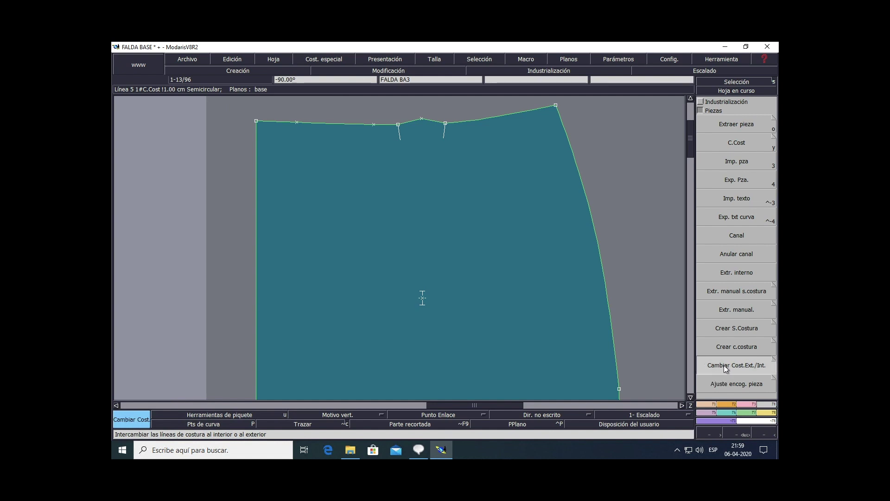
click(485, 121)
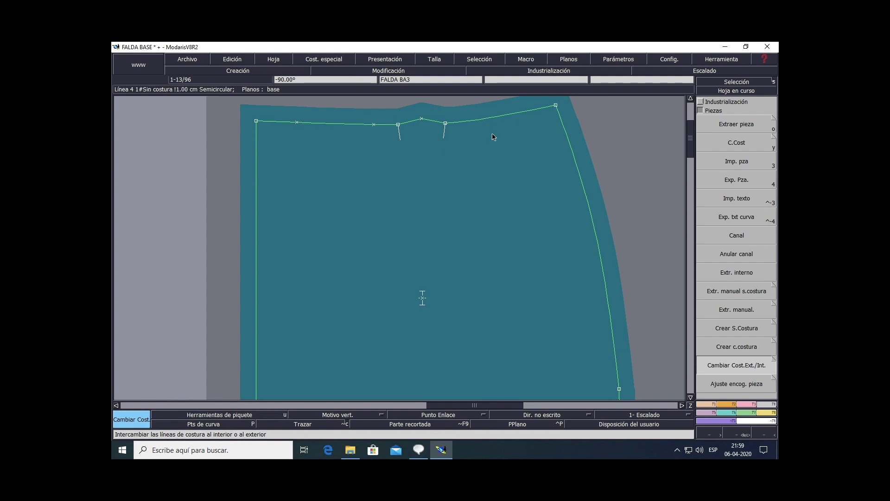
scroll(544, 234, up, 1)
scroll(683, 173, down, 1)
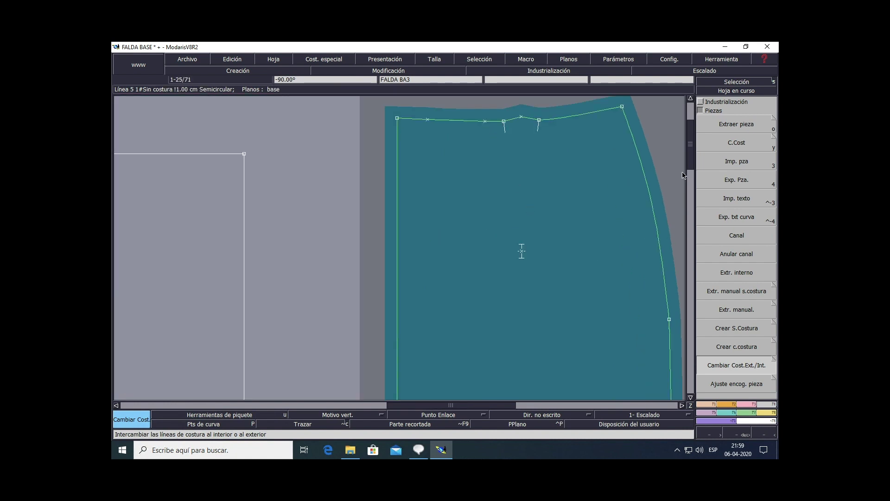
scroll(683, 175, down, 3)
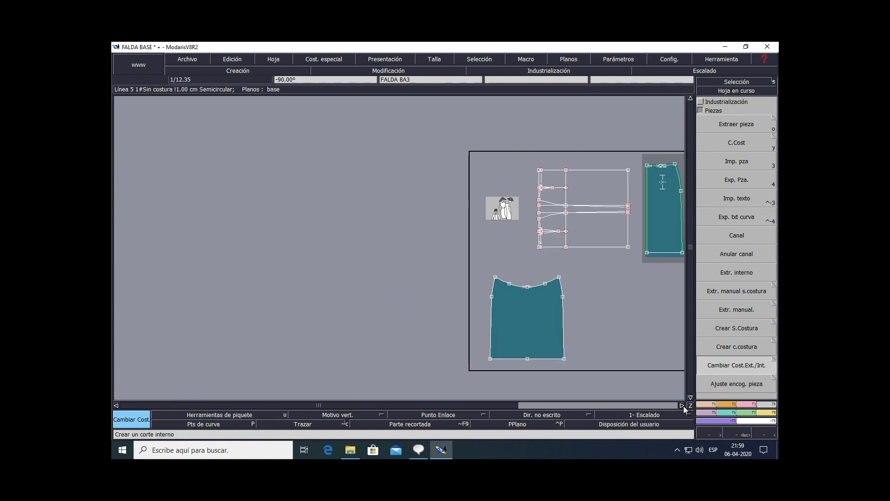
Add a seam allowance around the whole outline of the curved waist piece with Costura pieza, setting Principio and Fin to 1 cm
click(682, 405)
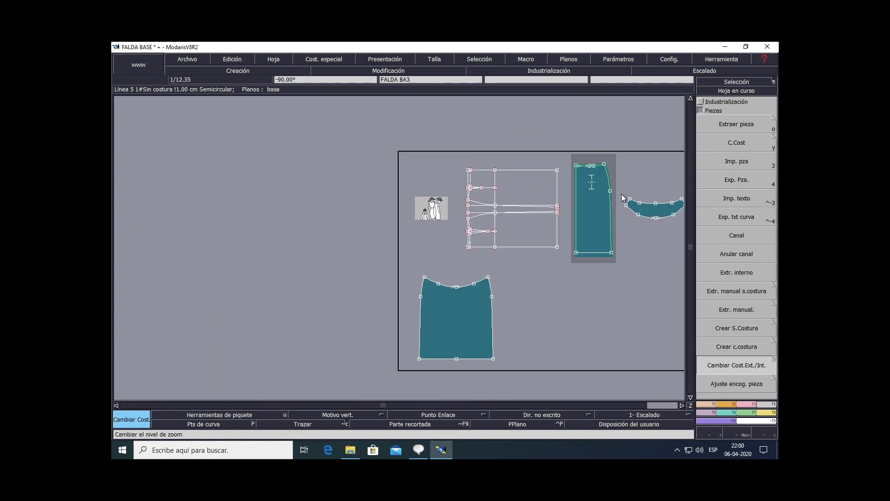
scroll(623, 199, up, 1)
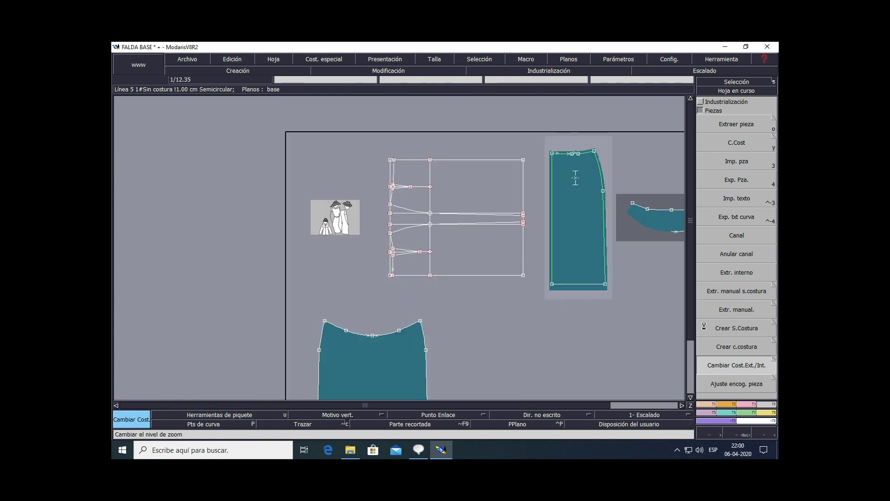
click(683, 405)
click(683, 404)
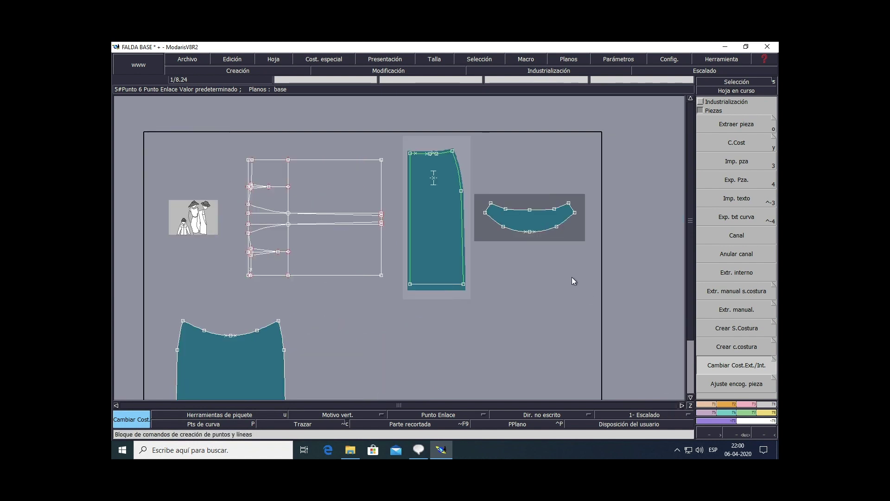
click(729, 81)
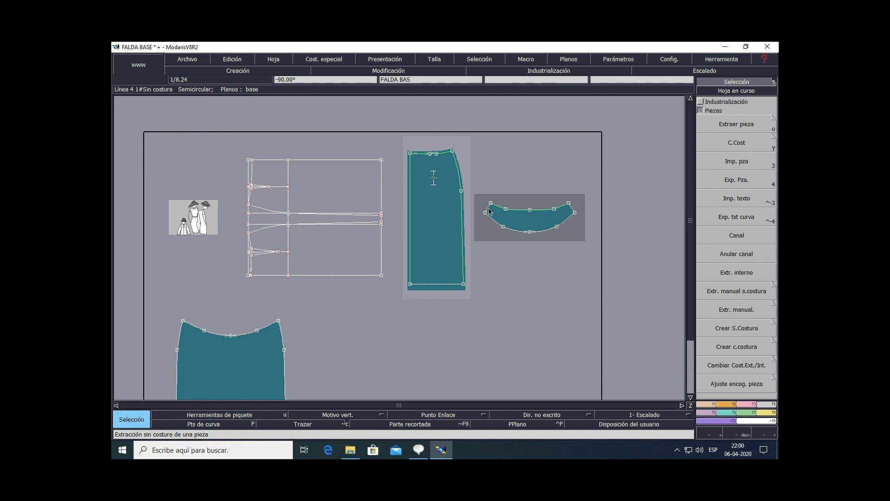
click(516, 233)
click(544, 231)
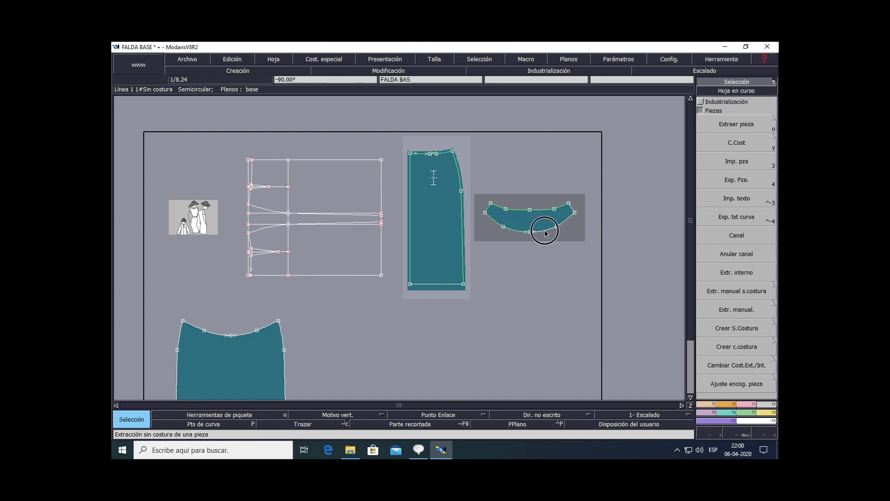
click(574, 218)
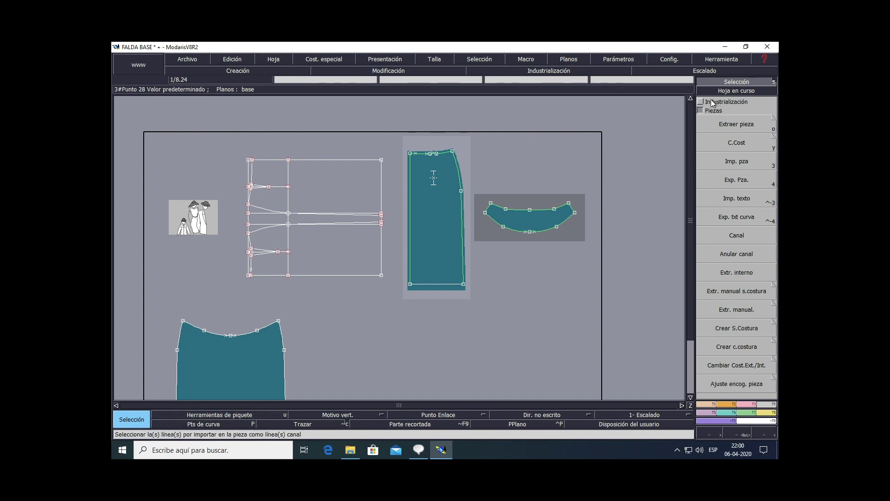
click(700, 111)
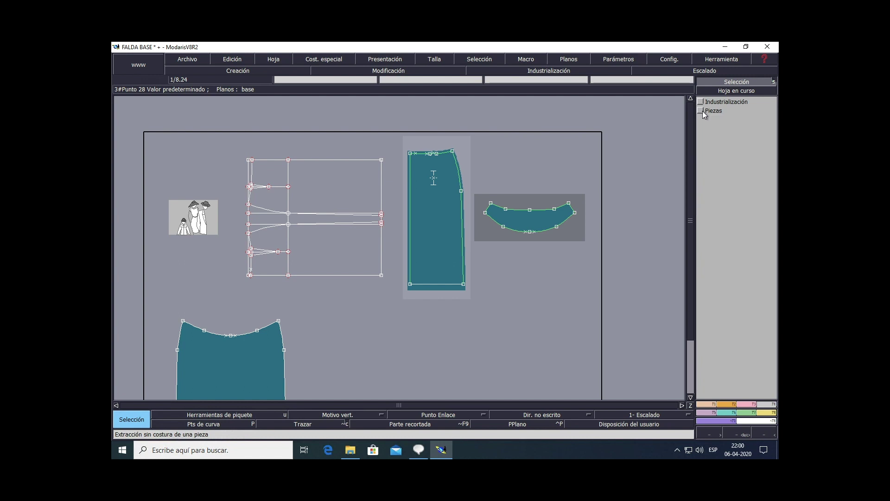
click(714, 102)
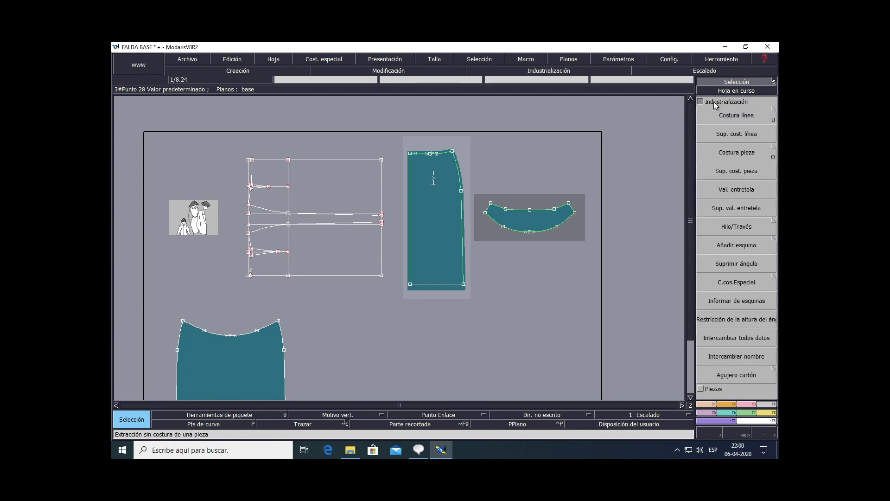
click(731, 152)
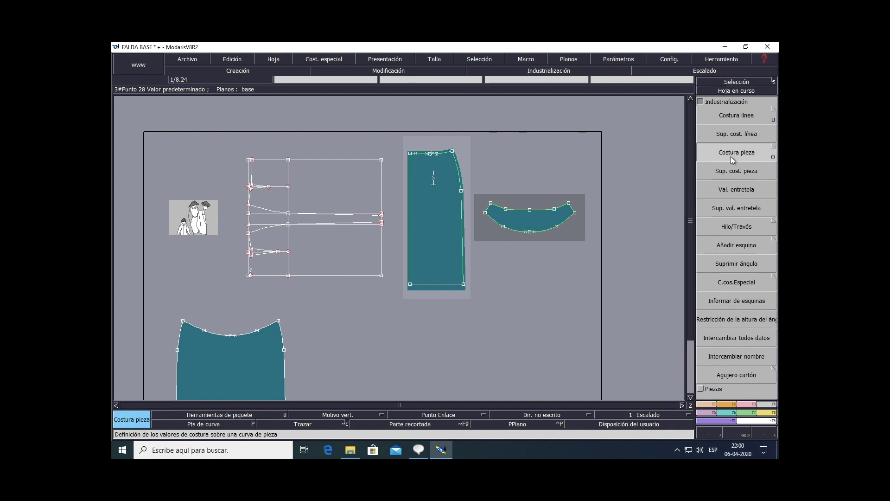
click(562, 210)
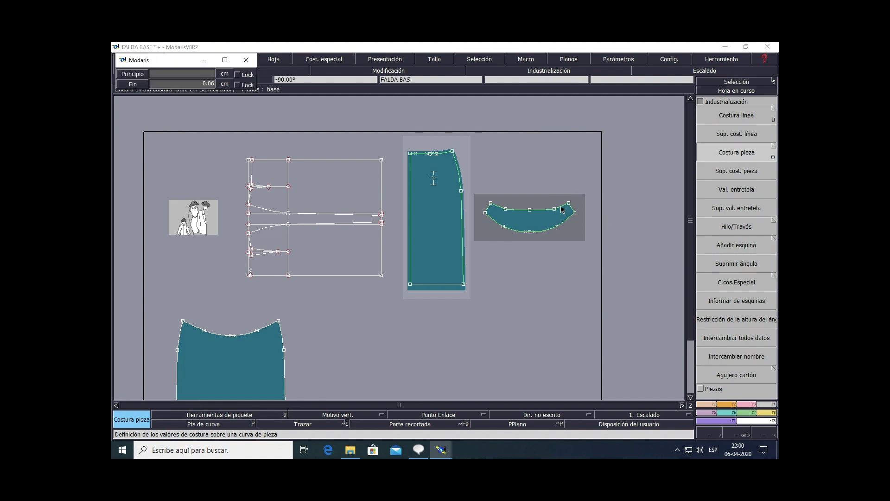
click(210, 76)
text(1)
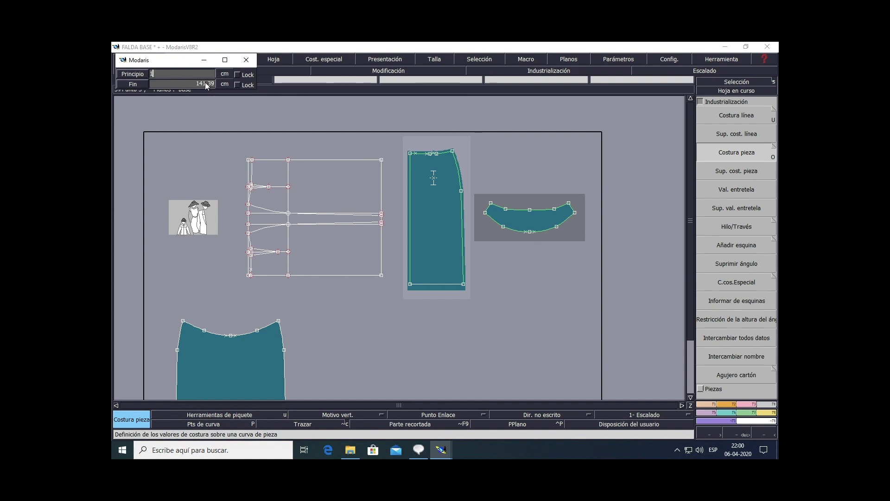
click(206, 83)
text(1)
key(Return)
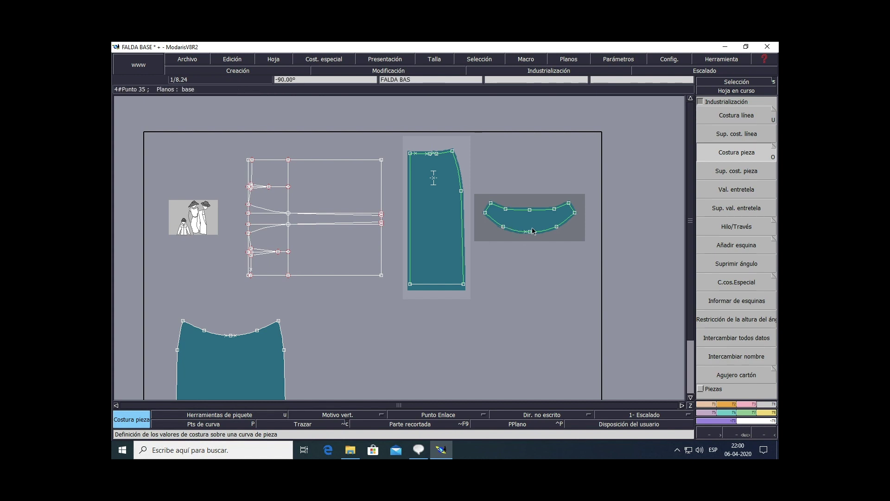
Remove the faulty seam corners at the two points on the curved waist piece's lower edge with Suprimir ángulo
scroll(532, 231, down, 1)
scroll(532, 230, up, 1)
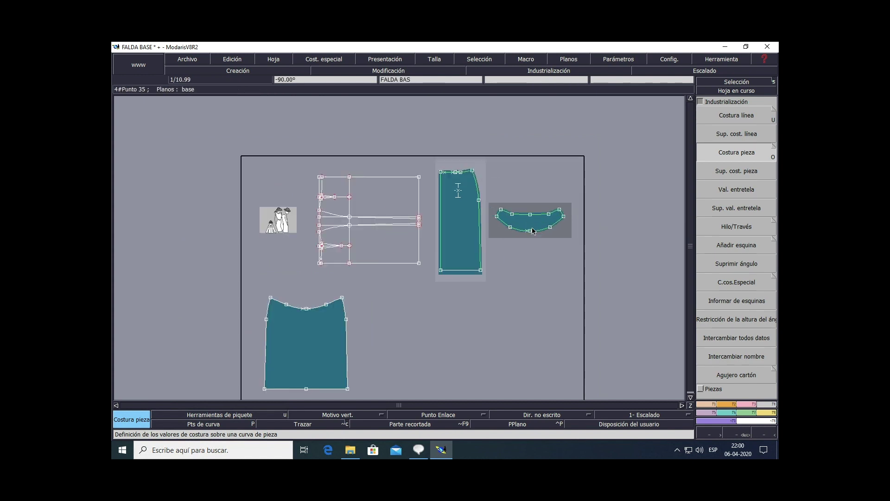
scroll(533, 230, up, 4)
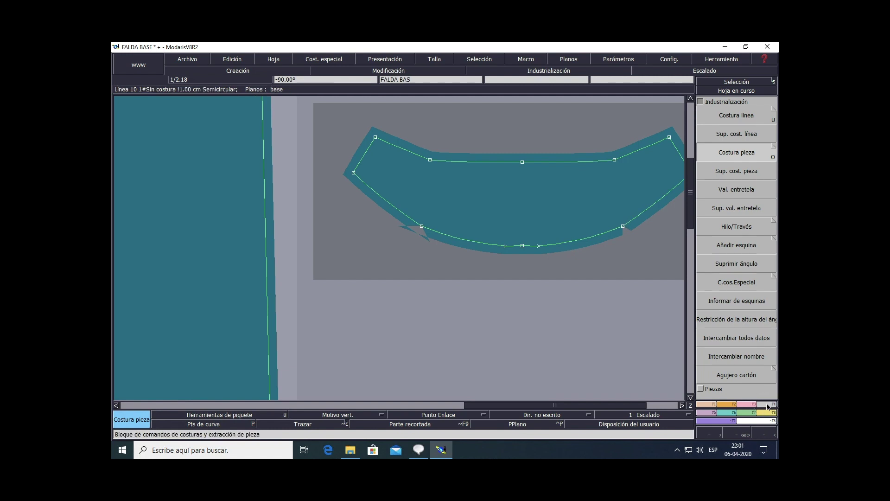
click(733, 268)
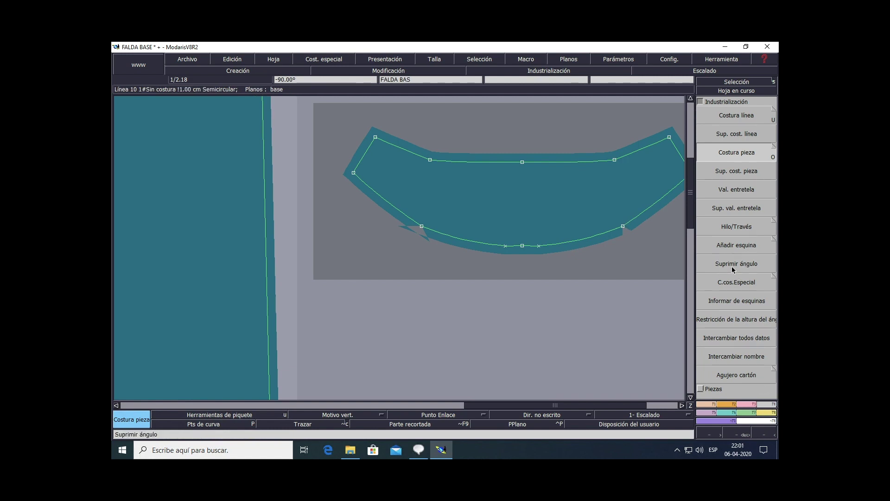
click(623, 227)
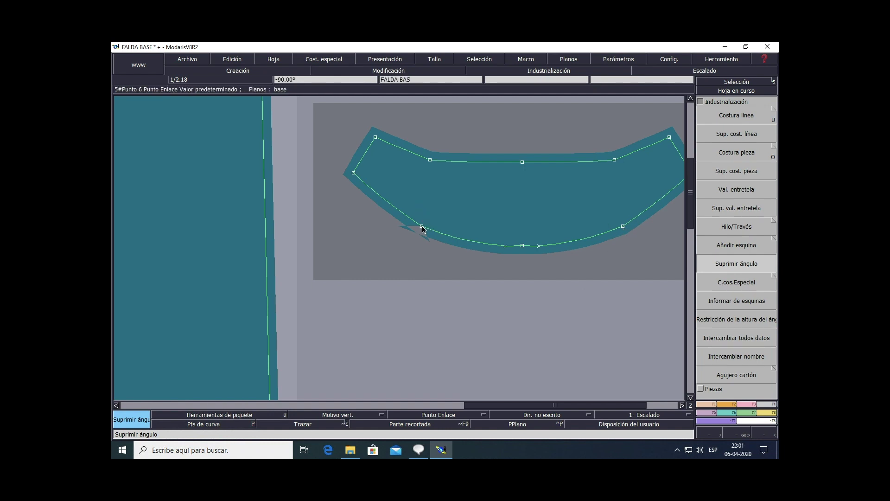
click(422, 227)
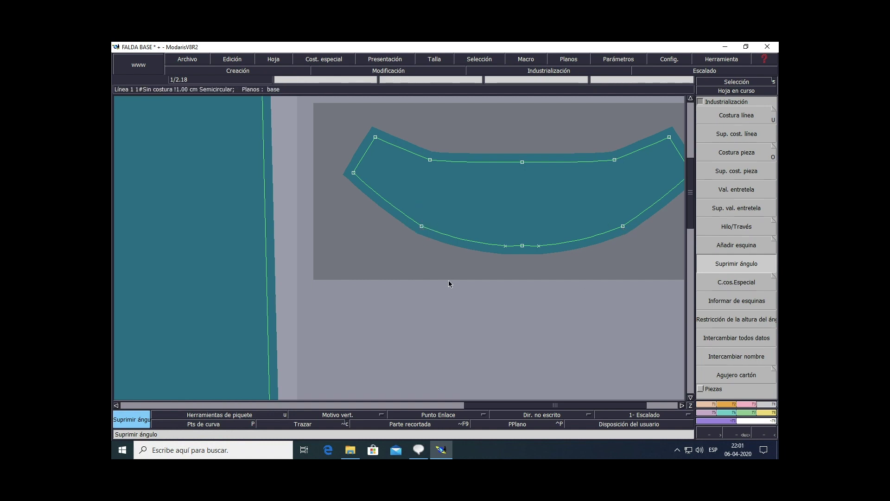
scroll(448, 281, up, 1)
scroll(449, 281, down, 3)
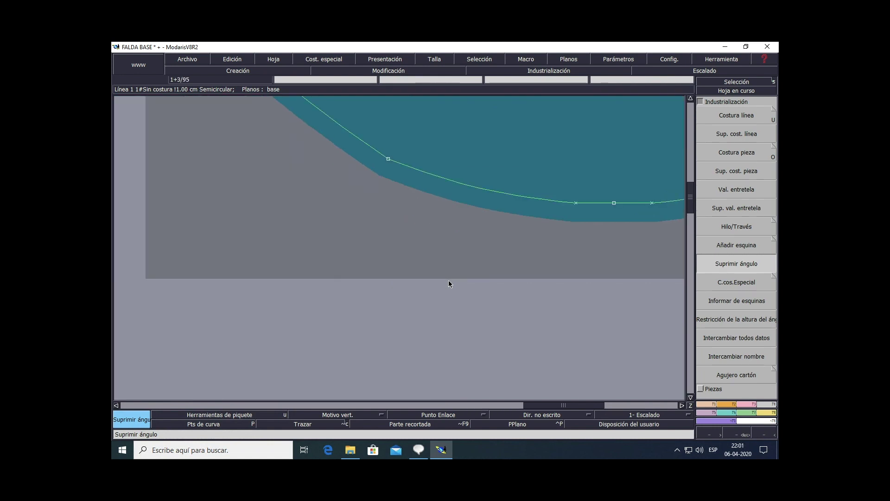
scroll(449, 284, down, 3)
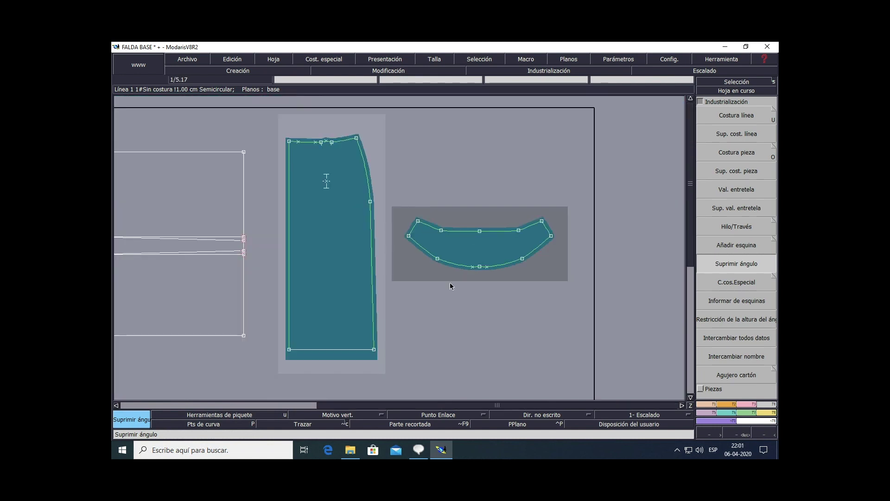
click(689, 397)
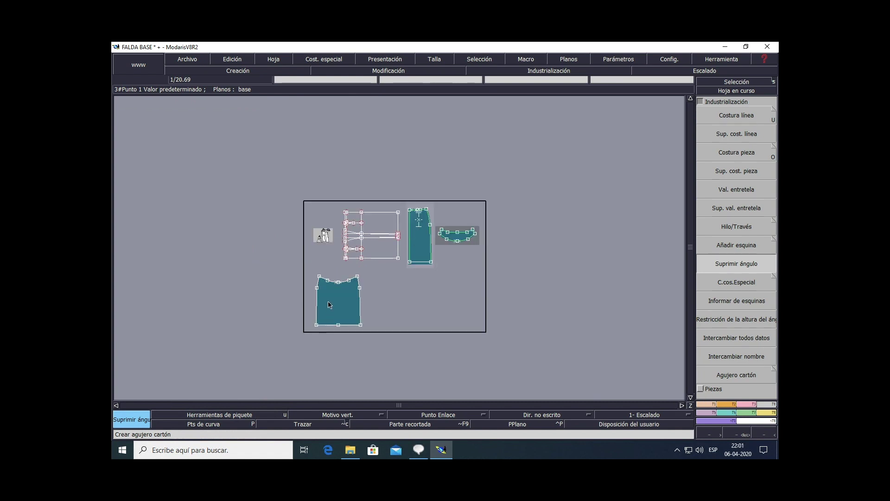
Add a seam allowance to the waist and side edges of the wide mirrored skirt piece with Costura pieza, setting Principio and Fin to 1 cm
scroll(326, 299, down, 2)
scroll(326, 299, down, 1)
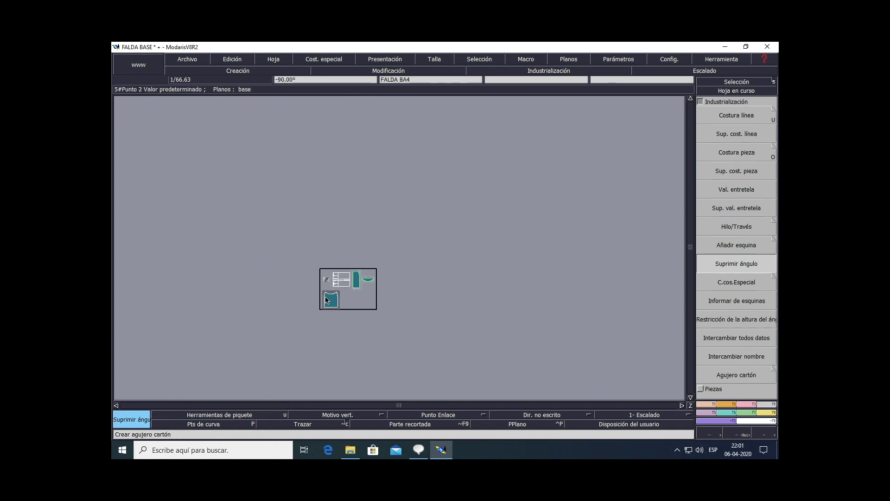
scroll(325, 296, up, 2)
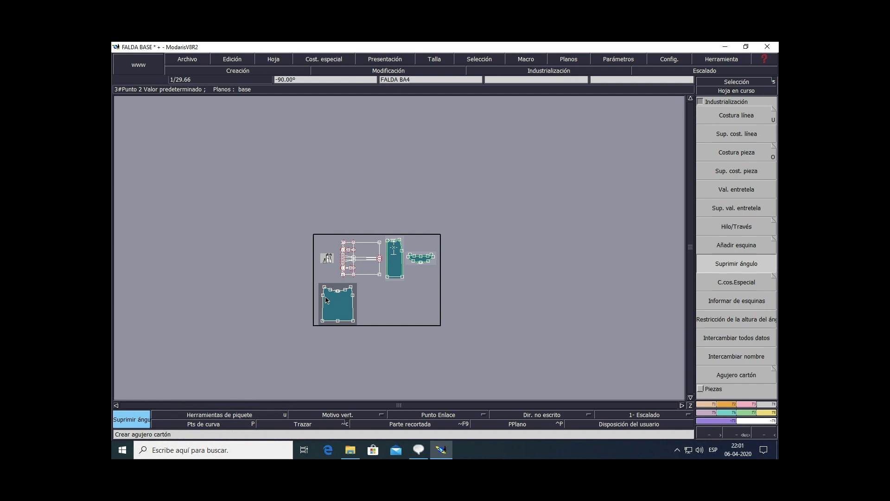
scroll(324, 296, up, 1)
scroll(325, 297, up, 1)
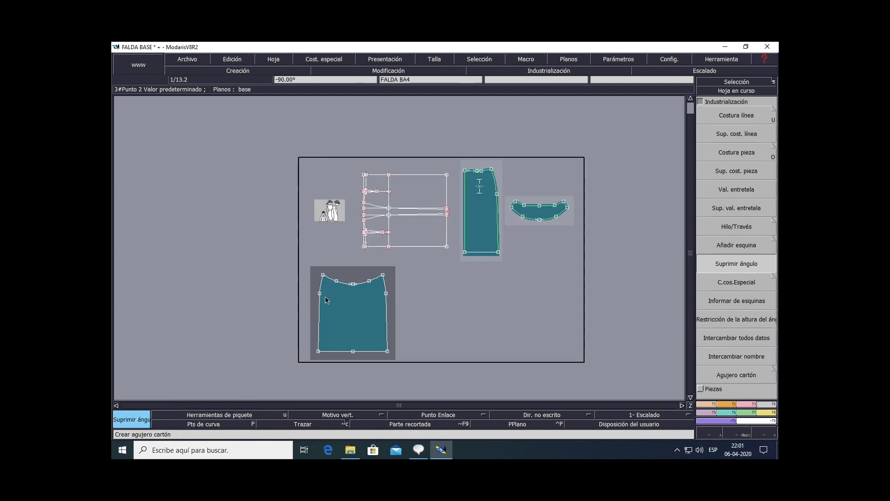
scroll(326, 300, up, 1)
scroll(327, 300, up, 2)
scroll(340, 294, up, 1)
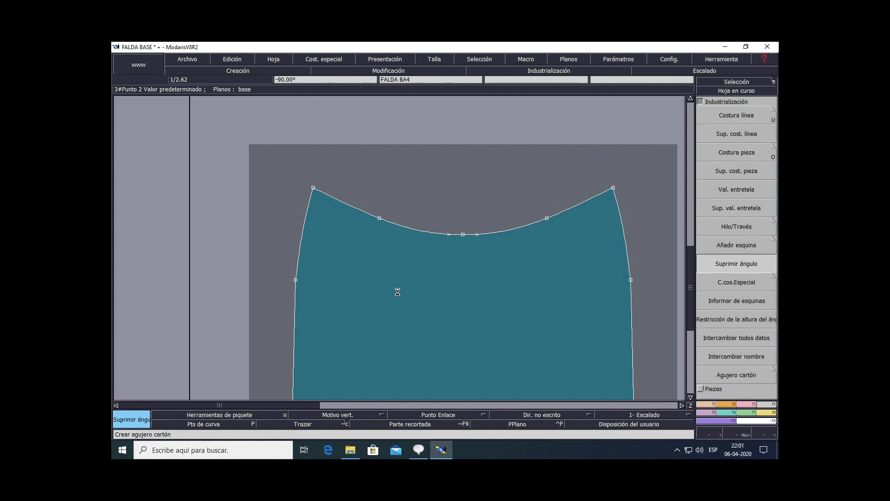
scroll(397, 291, down, 2)
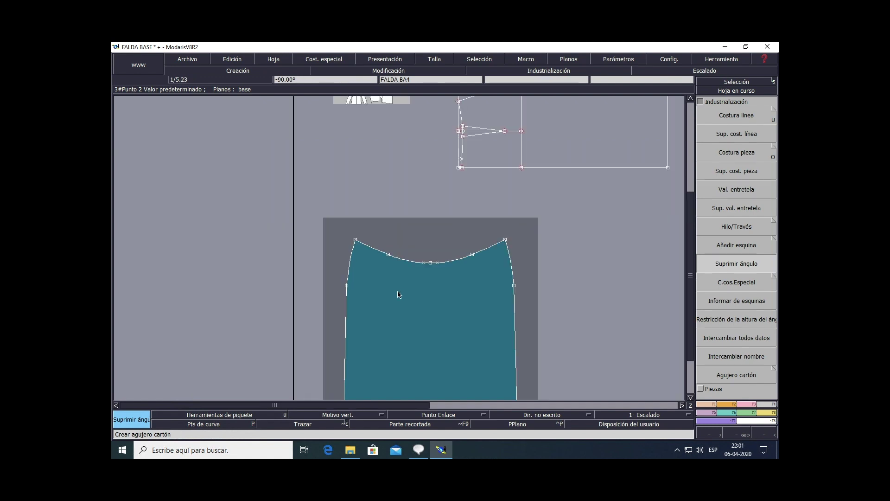
click(690, 398)
click(690, 398)
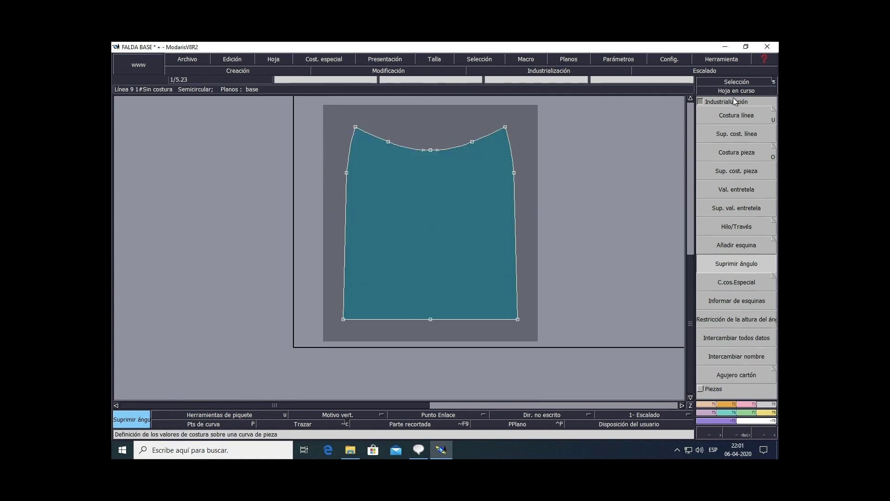
click(733, 80)
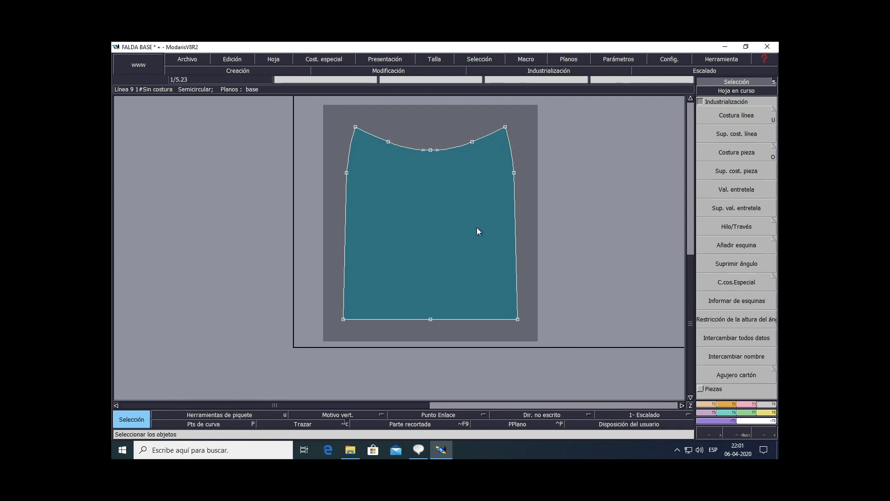
click(515, 159)
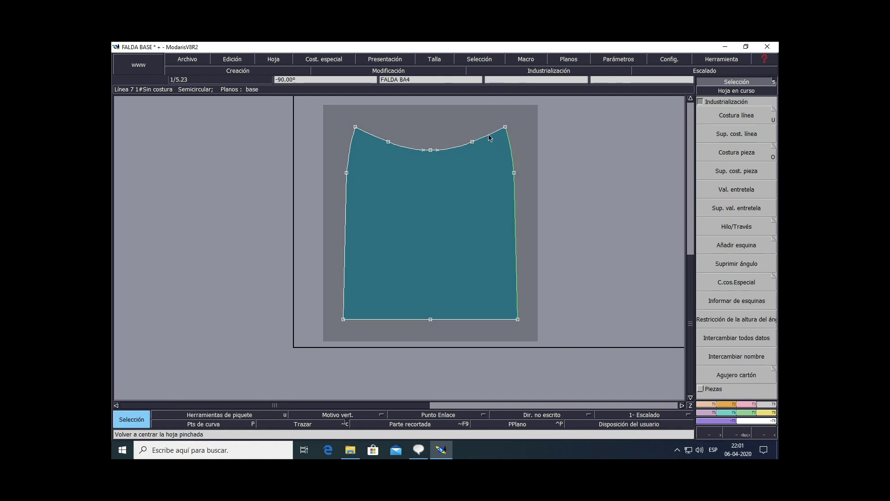
click(463, 147)
click(412, 146)
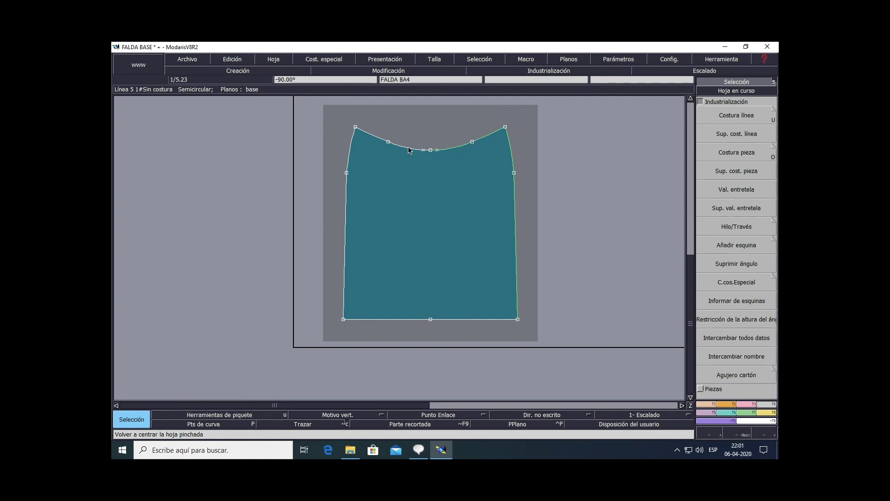
click(367, 133)
click(351, 147)
click(347, 196)
click(736, 151)
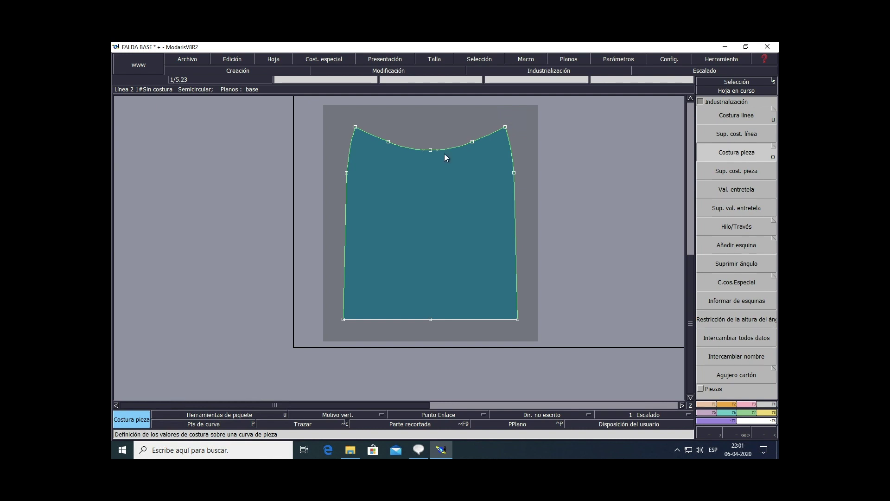
click(458, 150)
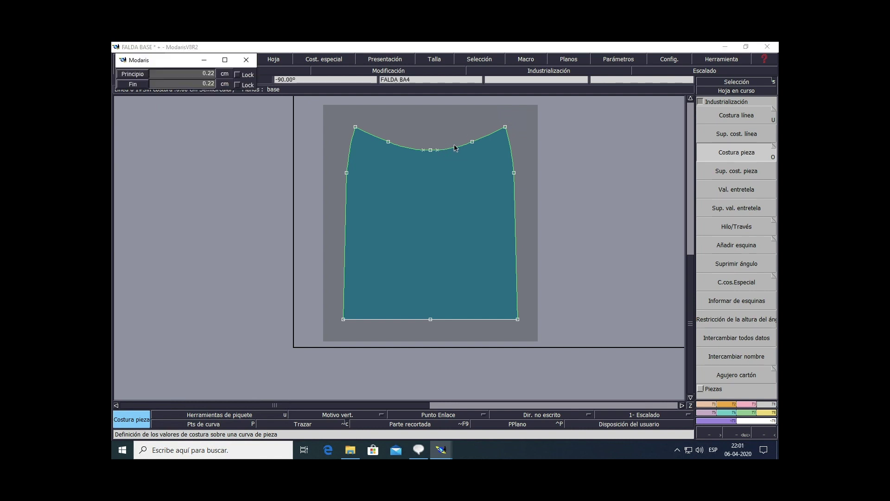
click(199, 72)
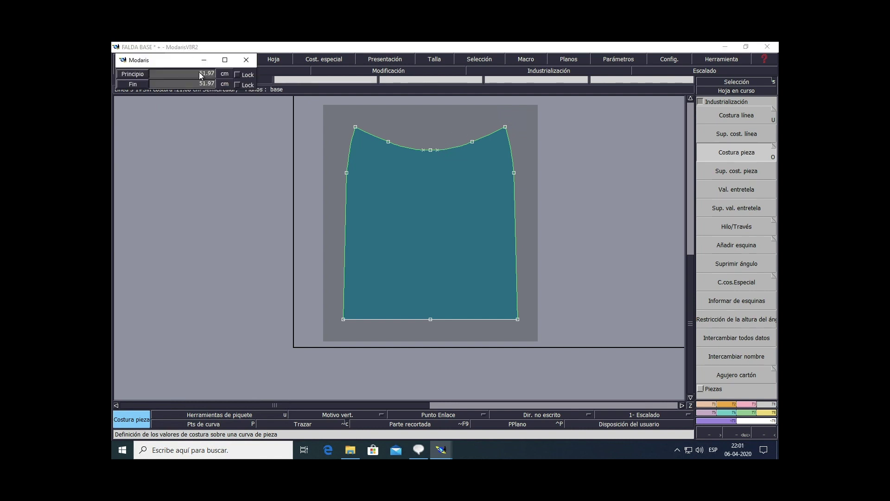
text(1)
key(Tab)
text(1)
key(Return)
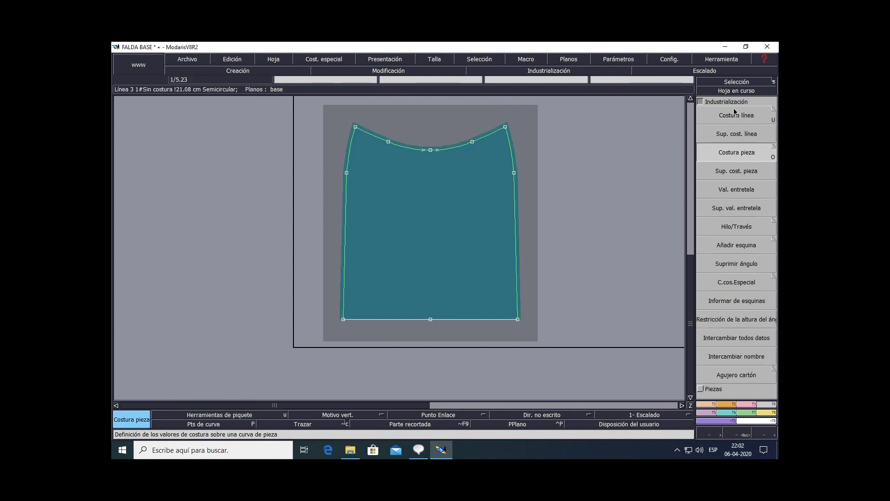
Add a hem allowance to both lower edges of the wide mirrored skirt piece with Costura pieza, setting Principio and Fin to 3 cm
click(748, 81)
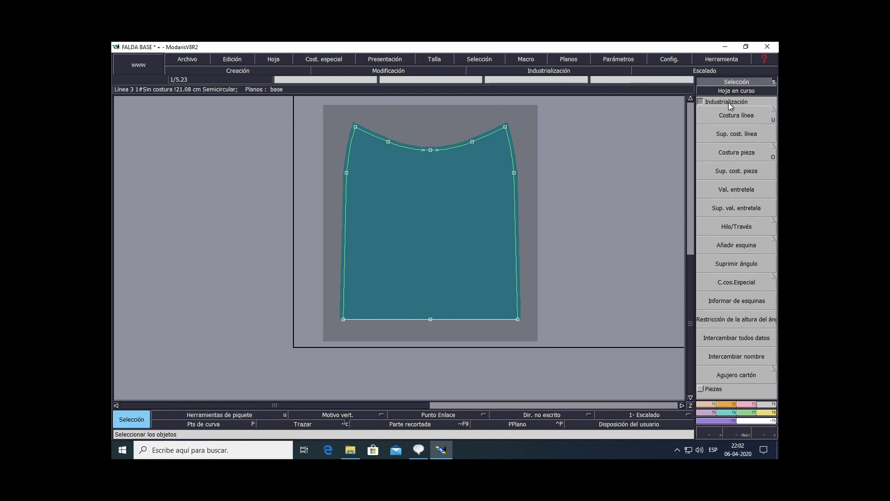
click(466, 319)
click(421, 319)
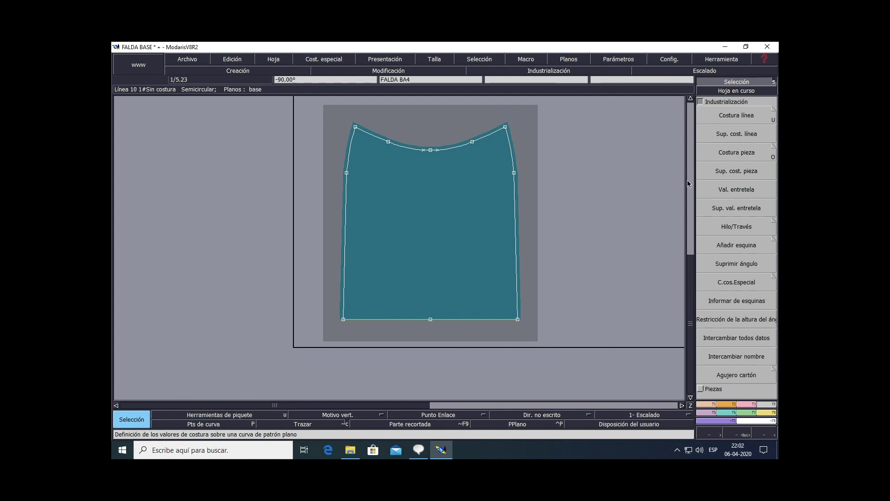
click(730, 154)
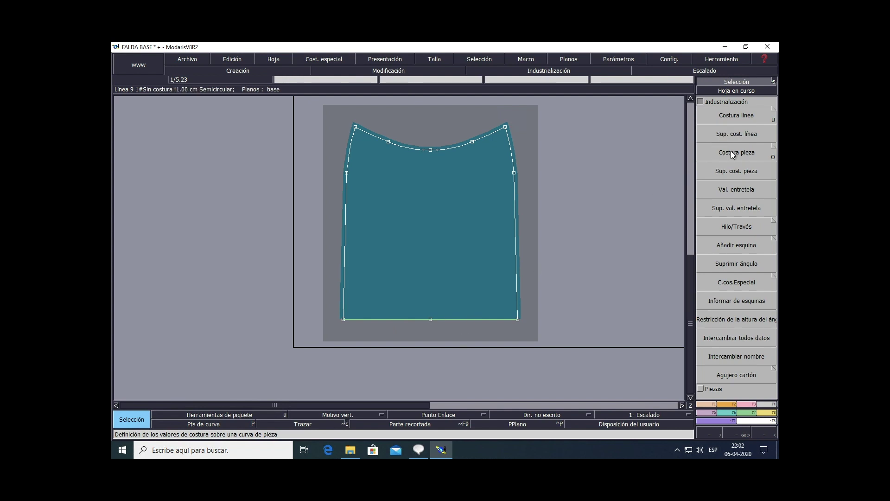
click(496, 320)
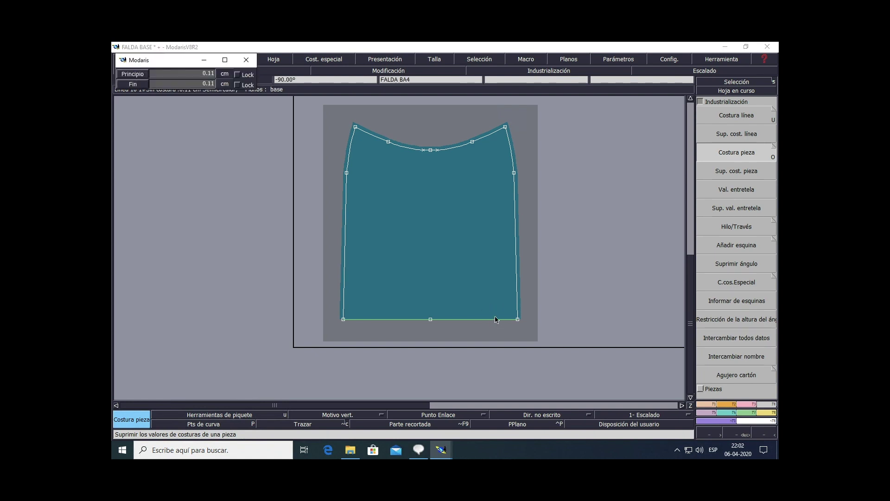
click(206, 75)
text(1.00)
text(3)
key(Return)
text(3)
key(Return)
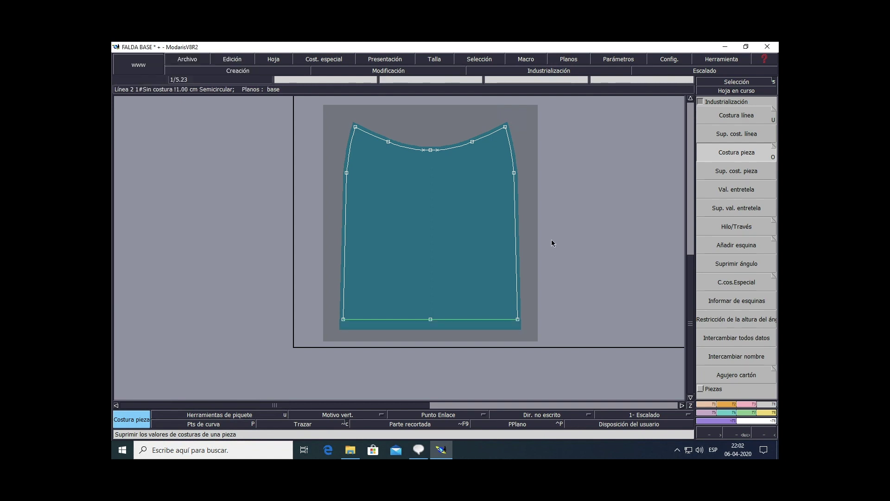
key(j)
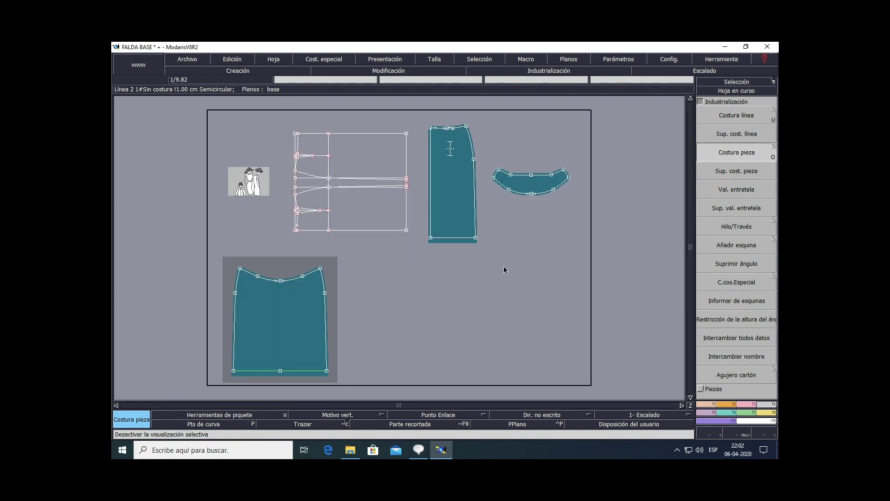
Switch to PowerPoint and read the slide on saving the model, "Guardar el modelo"
mouse_move(525, 457)
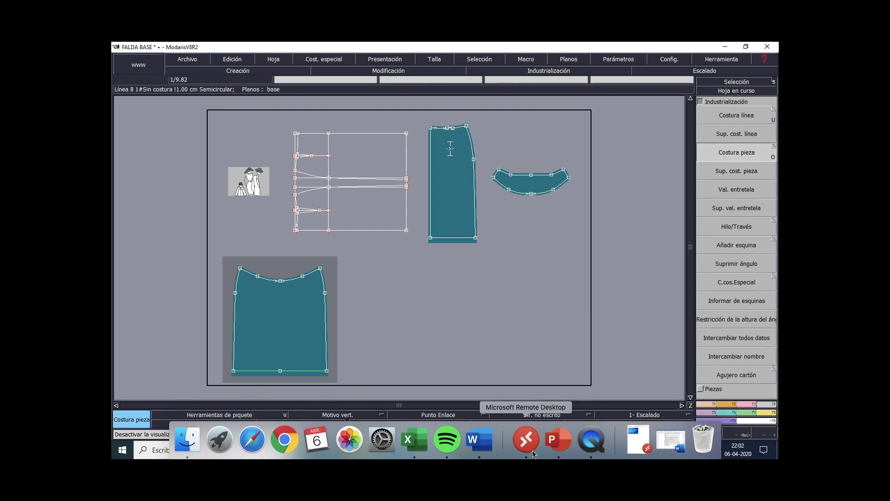
click(559, 439)
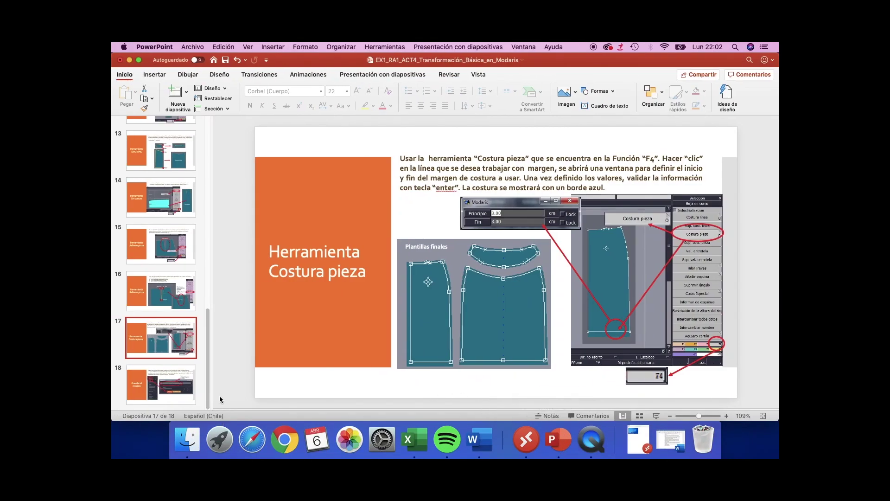
click(185, 389)
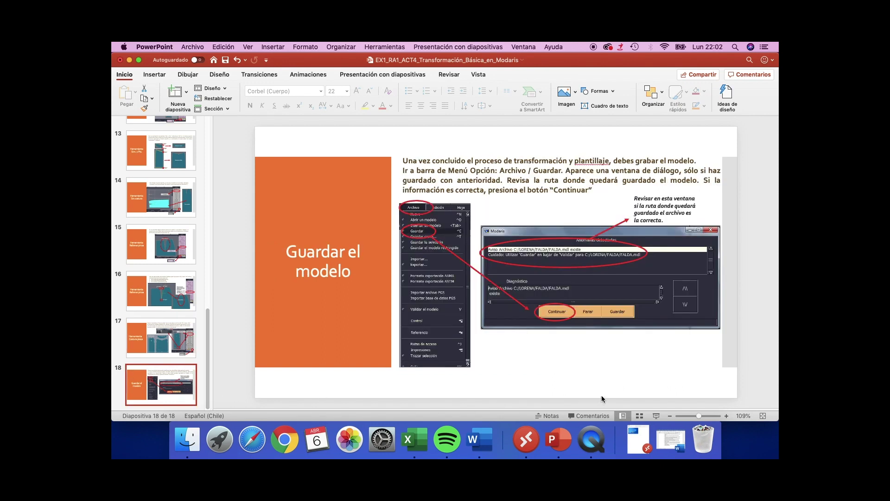
Return to Modaris and save the FALDA BASE model with Guardar, choosing to continue with the existing file
click(526, 439)
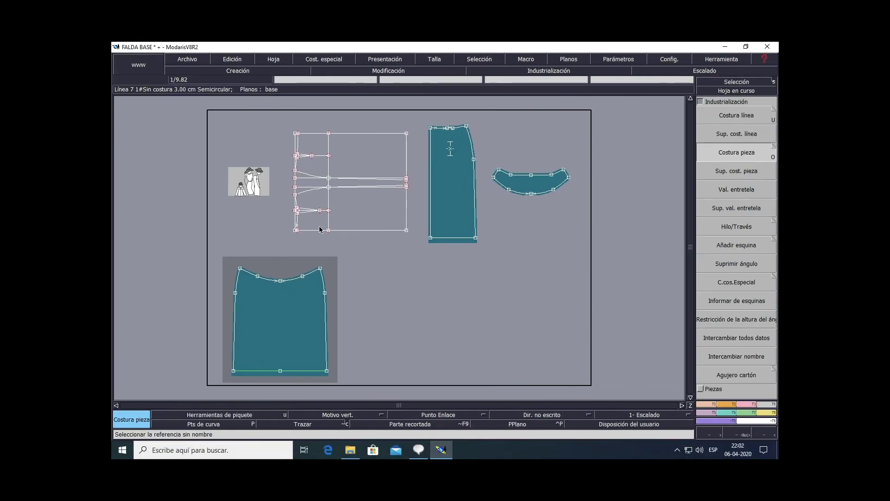
click(186, 61)
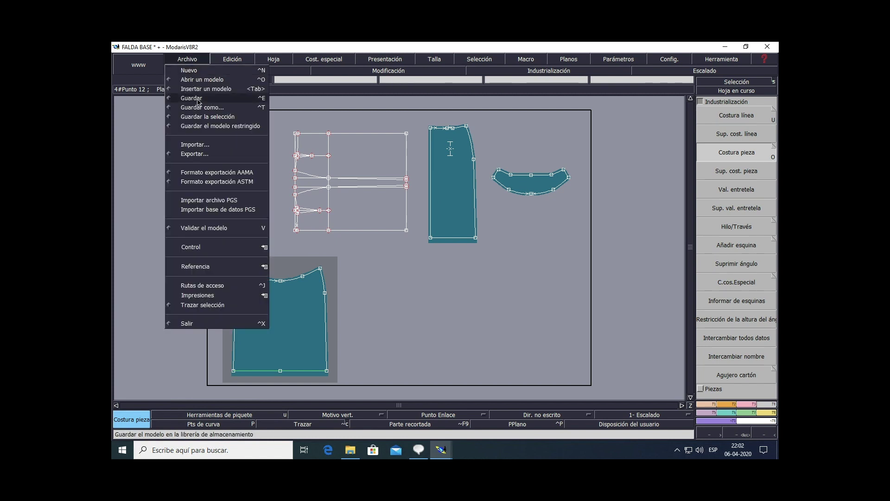
click(198, 100)
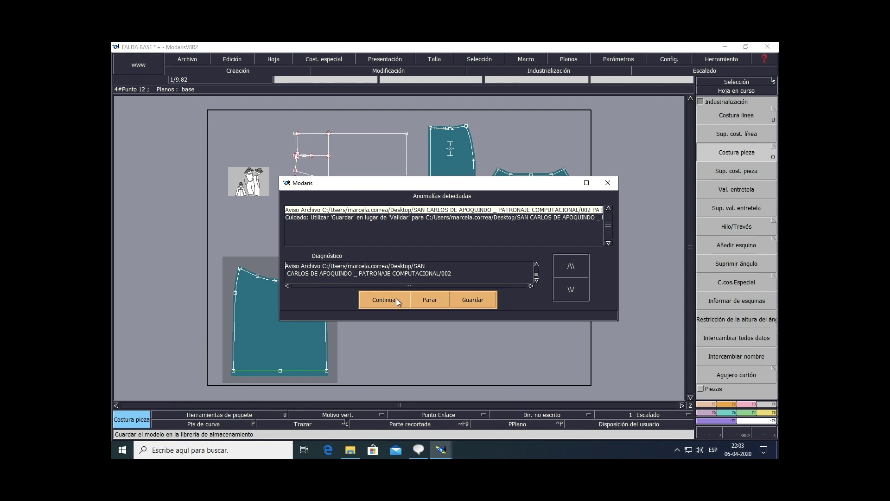
click(396, 300)
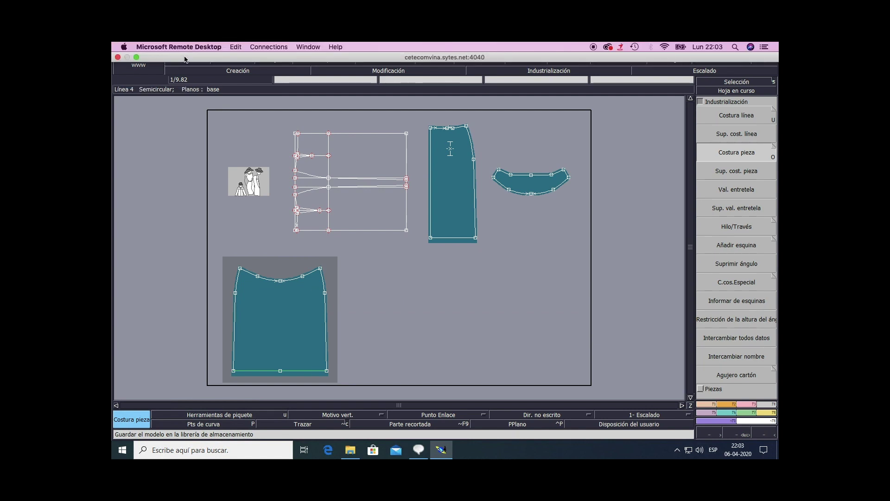
click(197, 61)
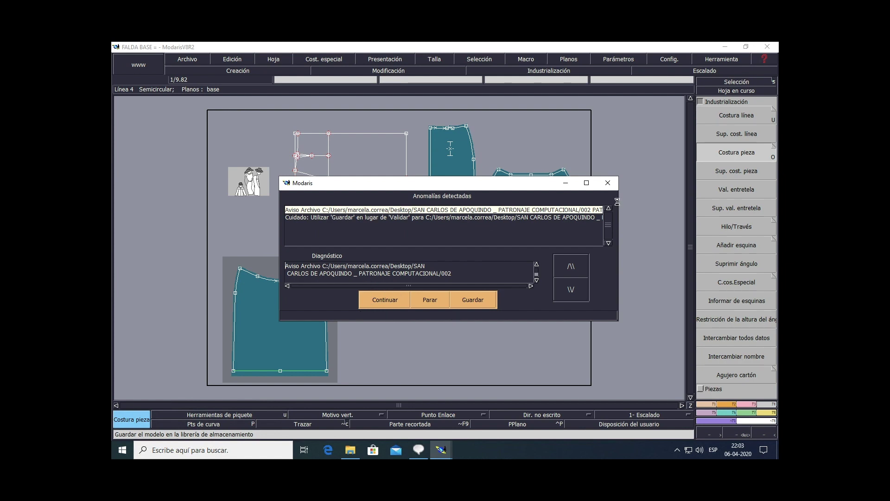
click(385, 300)
mouse_move(501, 458)
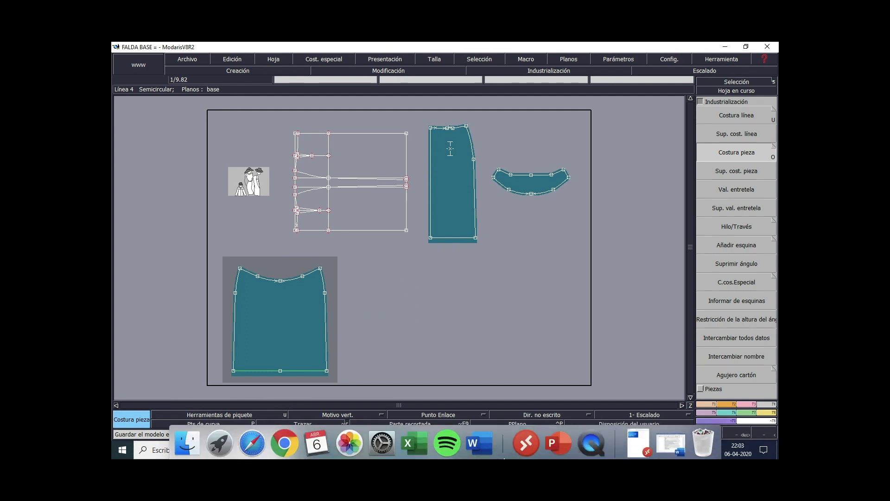